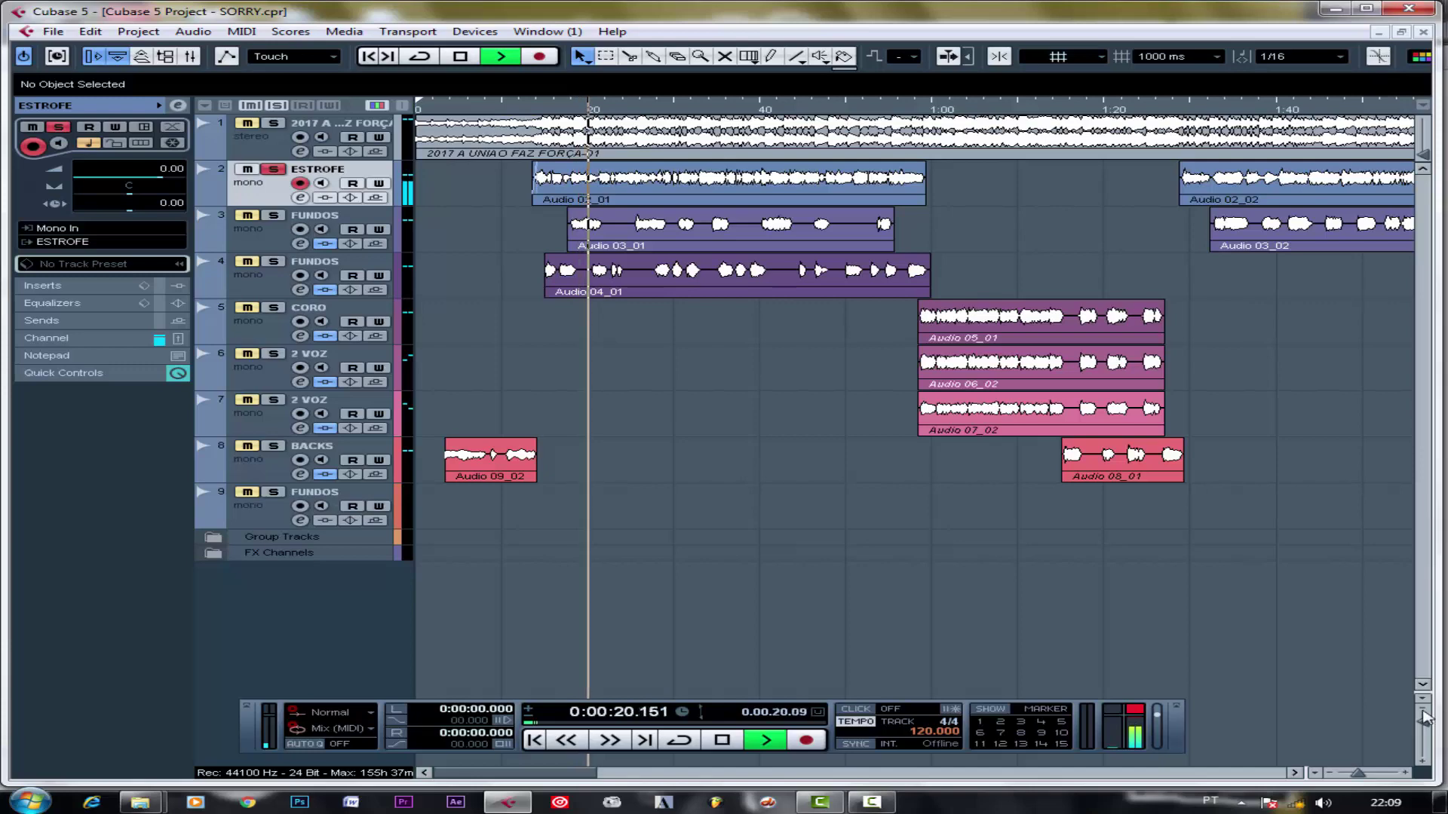
- Stop playback and load The T-Pain Effect in the first insert slot of the ESTROFE track
{"action": "left_click", "coordinate": [1423, 762]}
{"action": "left_click", "coordinate": [1385, 777]}
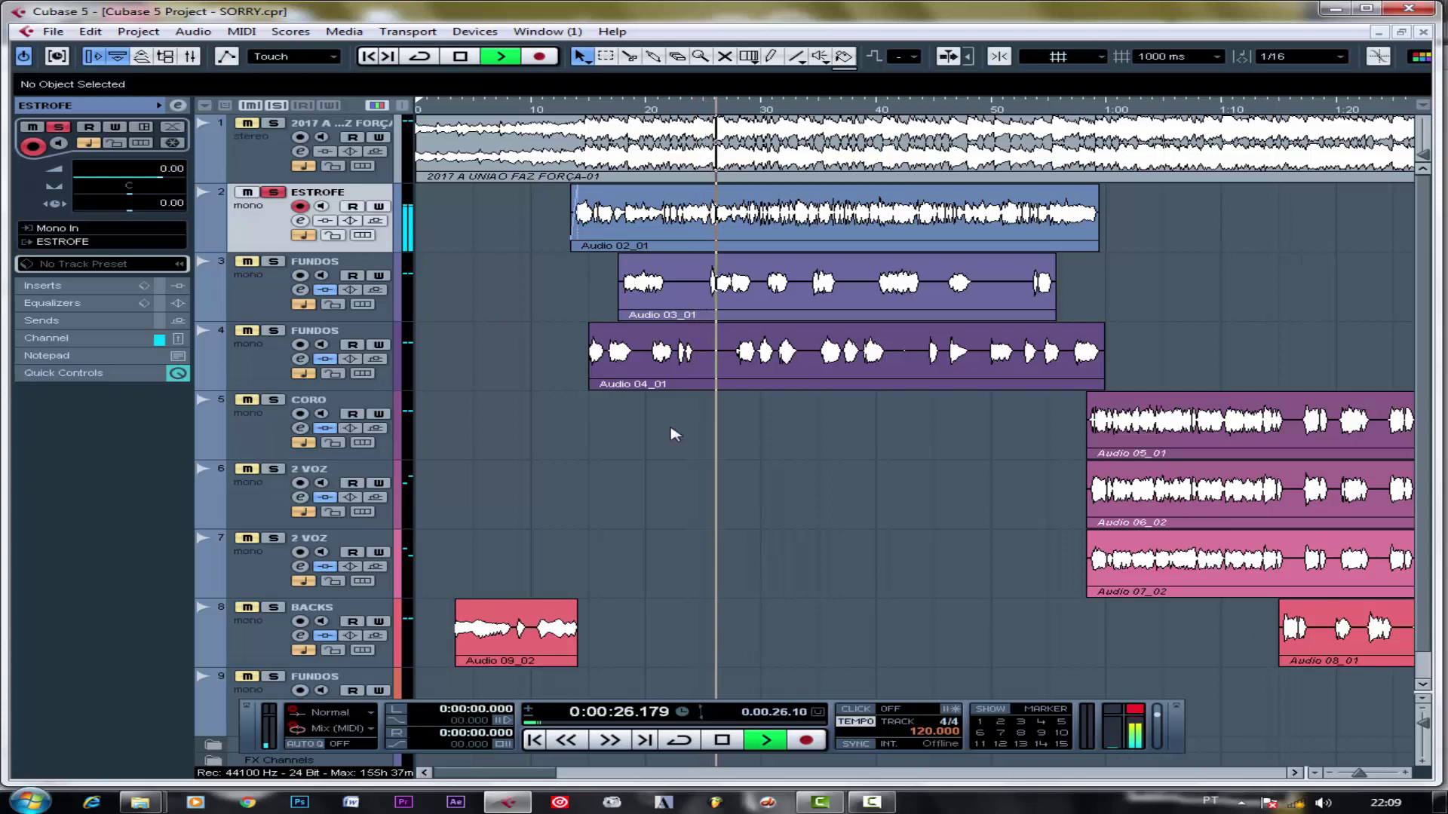
{"action": "key", "text": "space"}
{"action": "left_click", "coordinate": [301, 221]}
{"action": "left_click", "coordinate": [313, 232]}
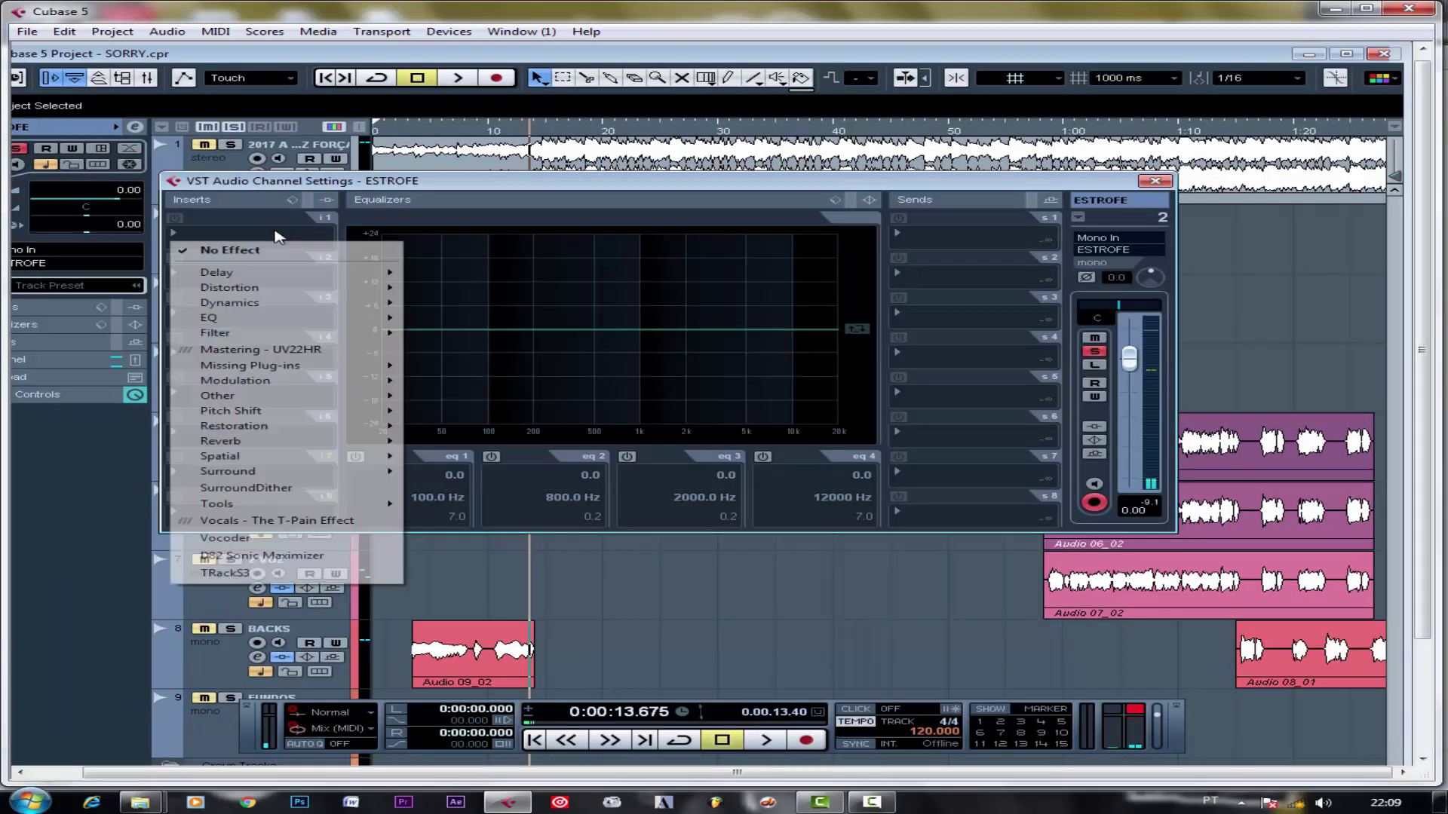
{"action": "left_click", "coordinate": [279, 521]}
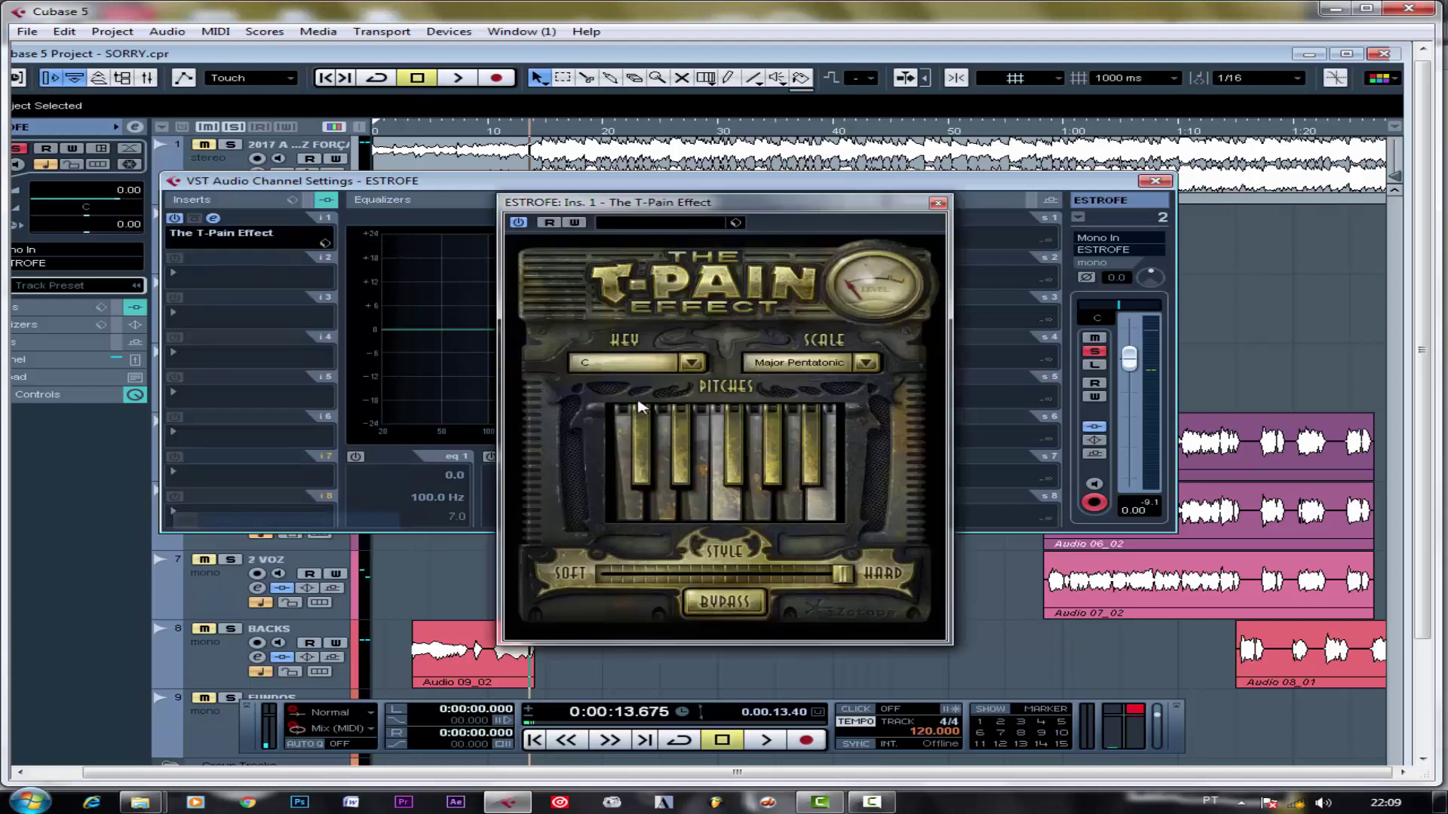
- Set The T-Pain Effect's scale to Major and play the ESTROFE vocal through it
{"action": "left_click", "coordinate": [866, 364]}
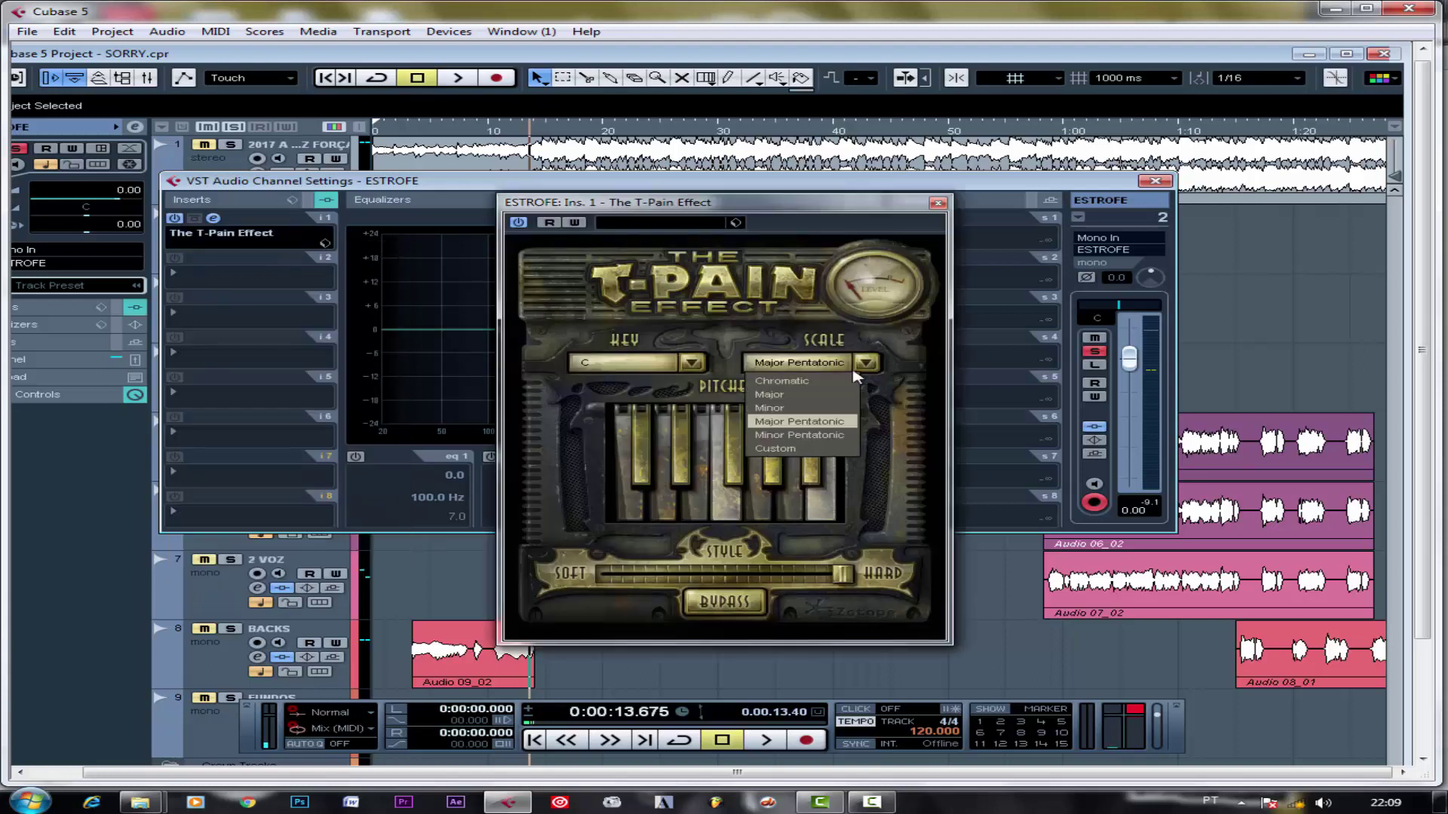
{"action": "left_click", "coordinate": [809, 396]}
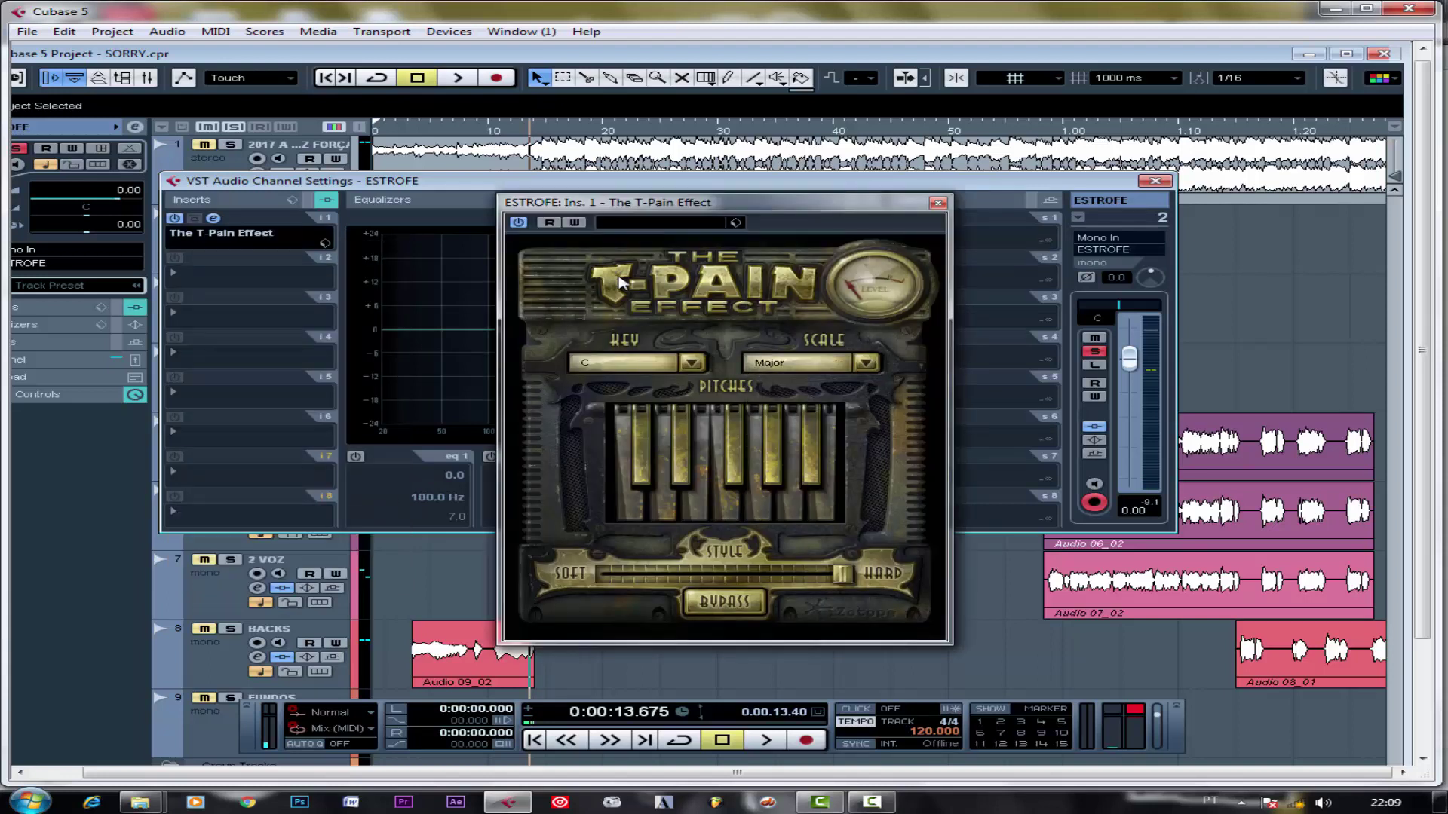
{"action": "left_click", "coordinate": [752, 54]}
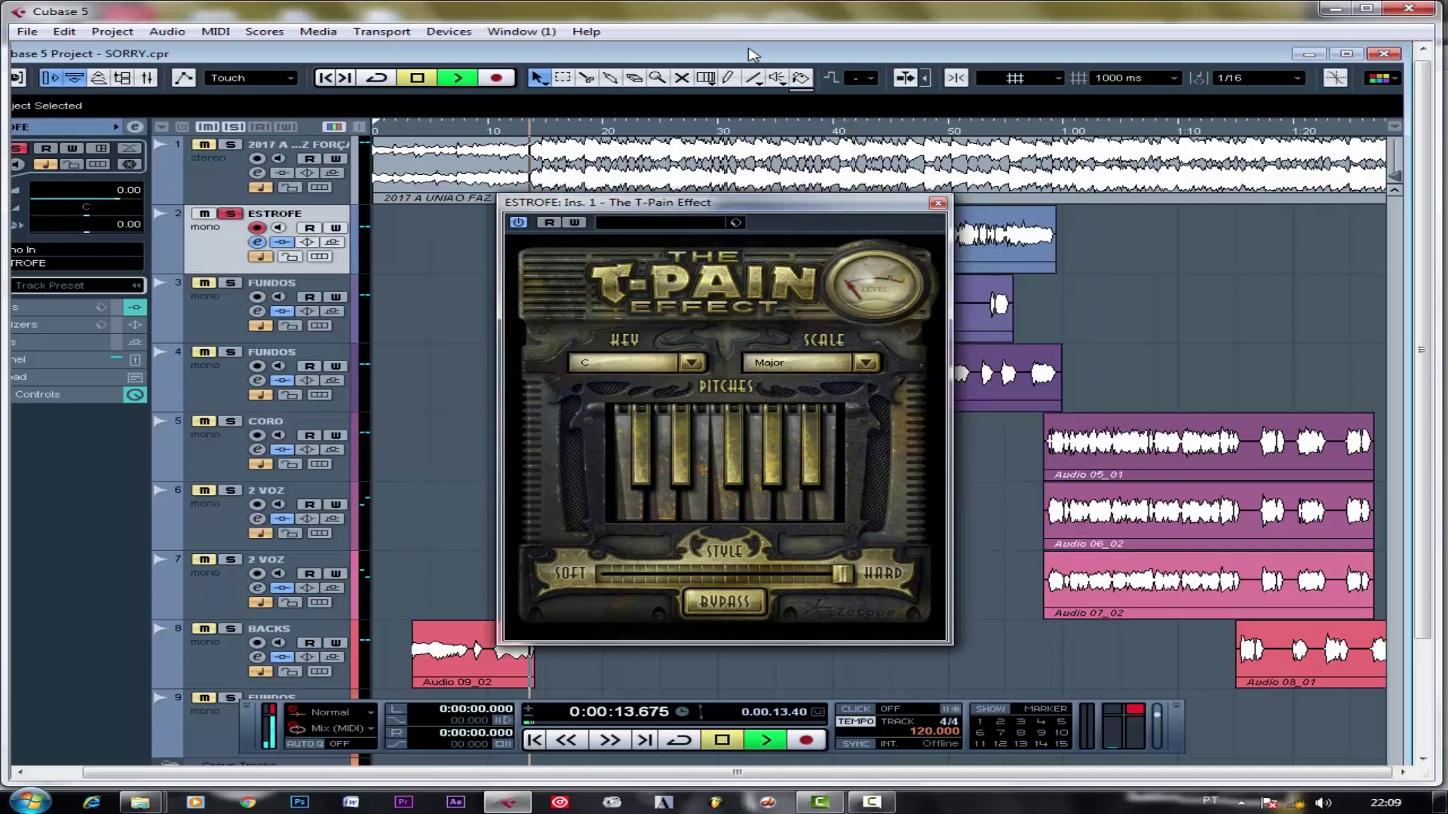
{"action": "key", "text": "space"}
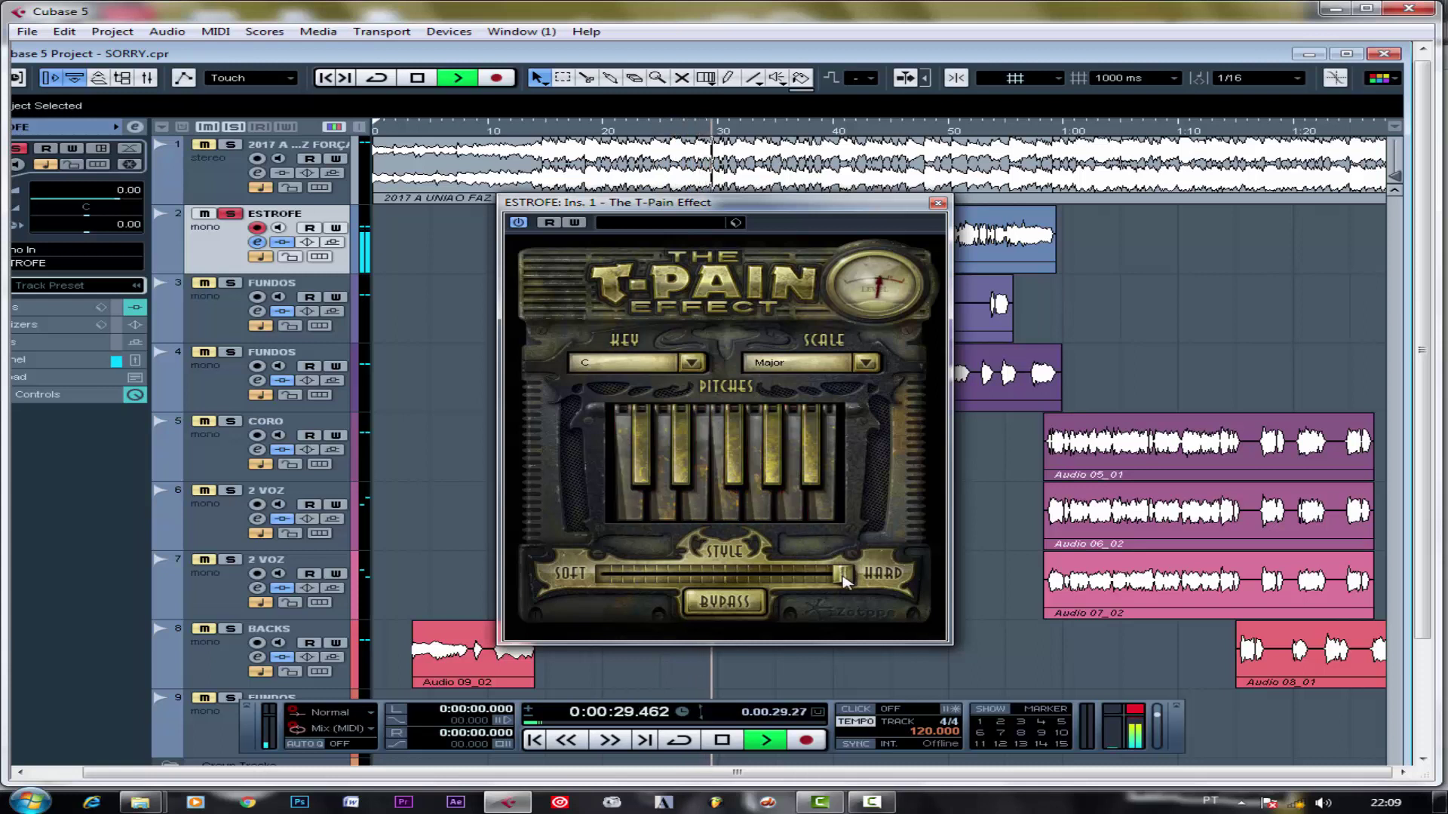
- Sweep the T-Pain style fully to Soft and back to Hard during playback, and close the plug-in
{"action": "left_click_drag", "start_coordinate": [843, 579], "coordinate": [608, 588]}
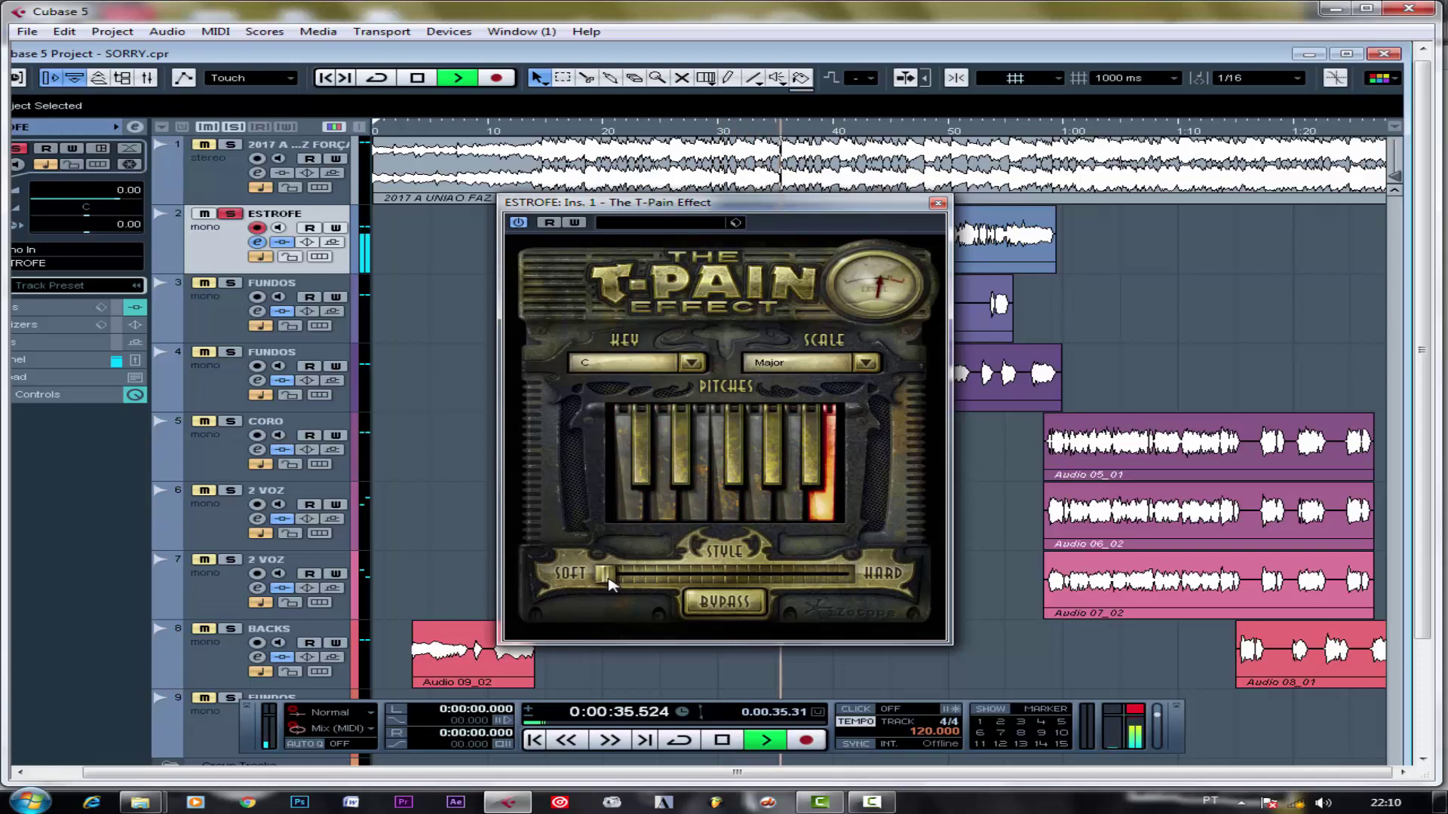
{"action": "left_click_drag", "start_coordinate": [612, 578], "coordinate": [809, 581]}
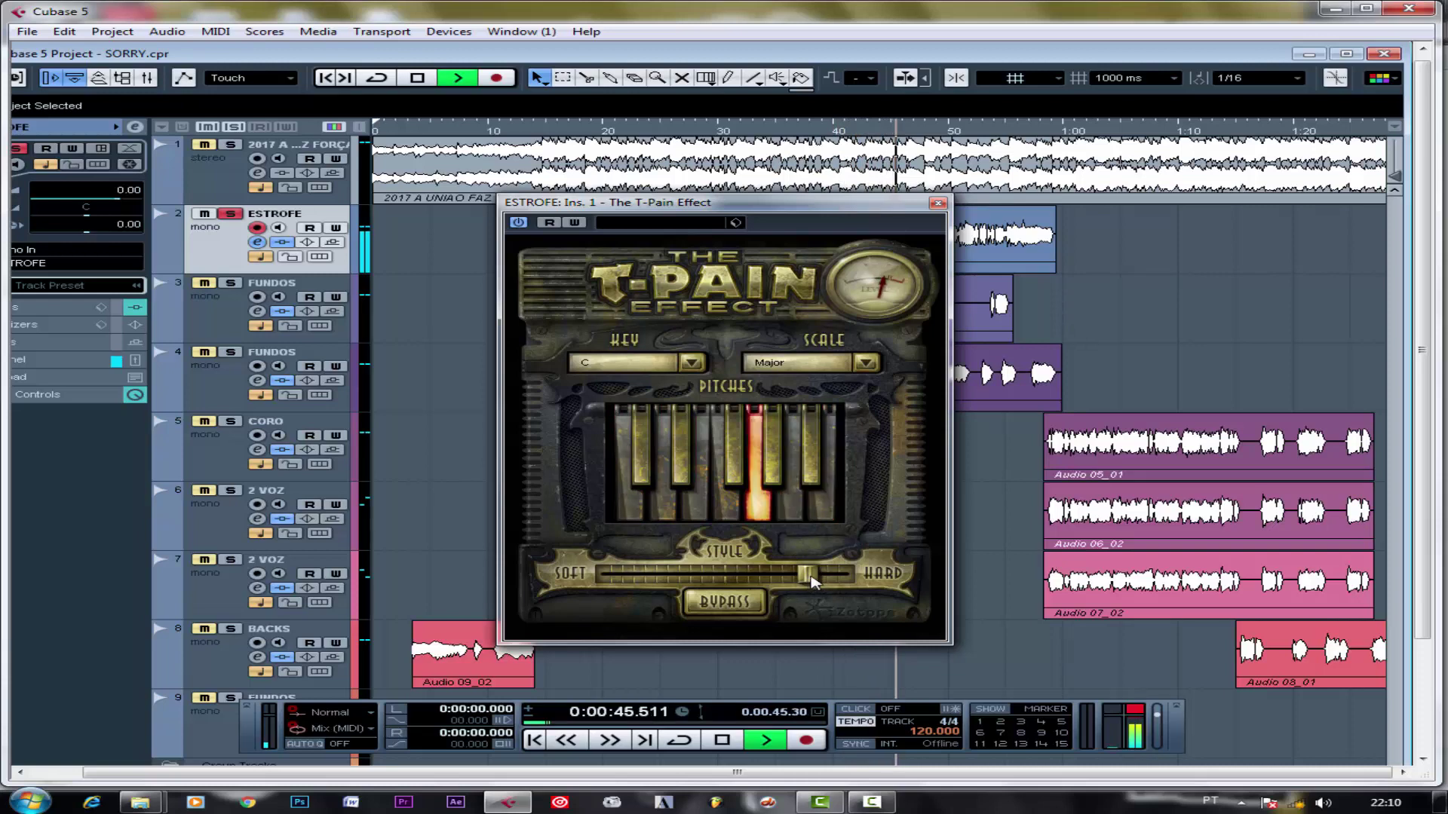
{"action": "left_click_drag", "start_coordinate": [809, 577], "coordinate": [838, 582]}
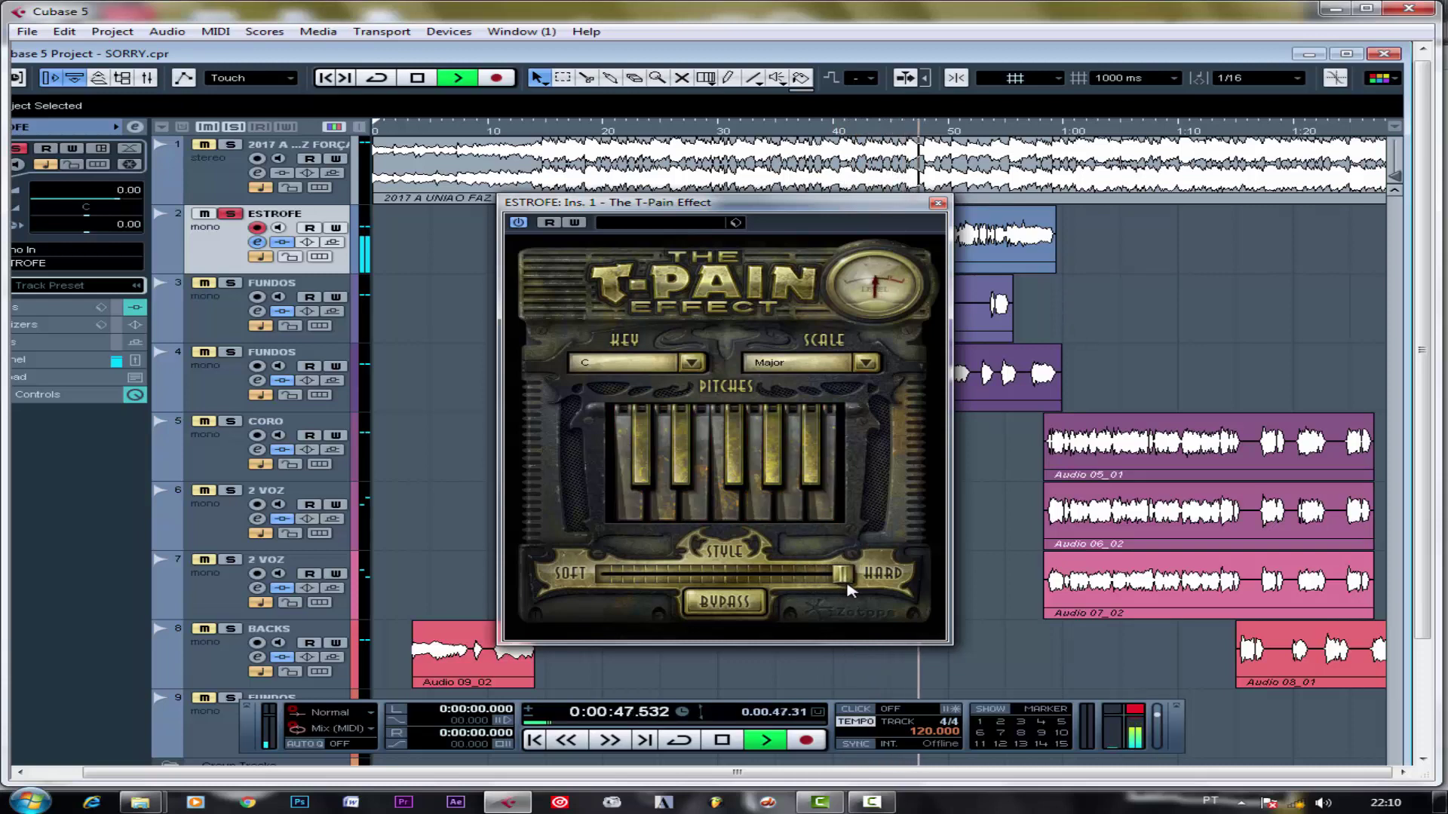
{"action": "left_click", "coordinate": [938, 203]}
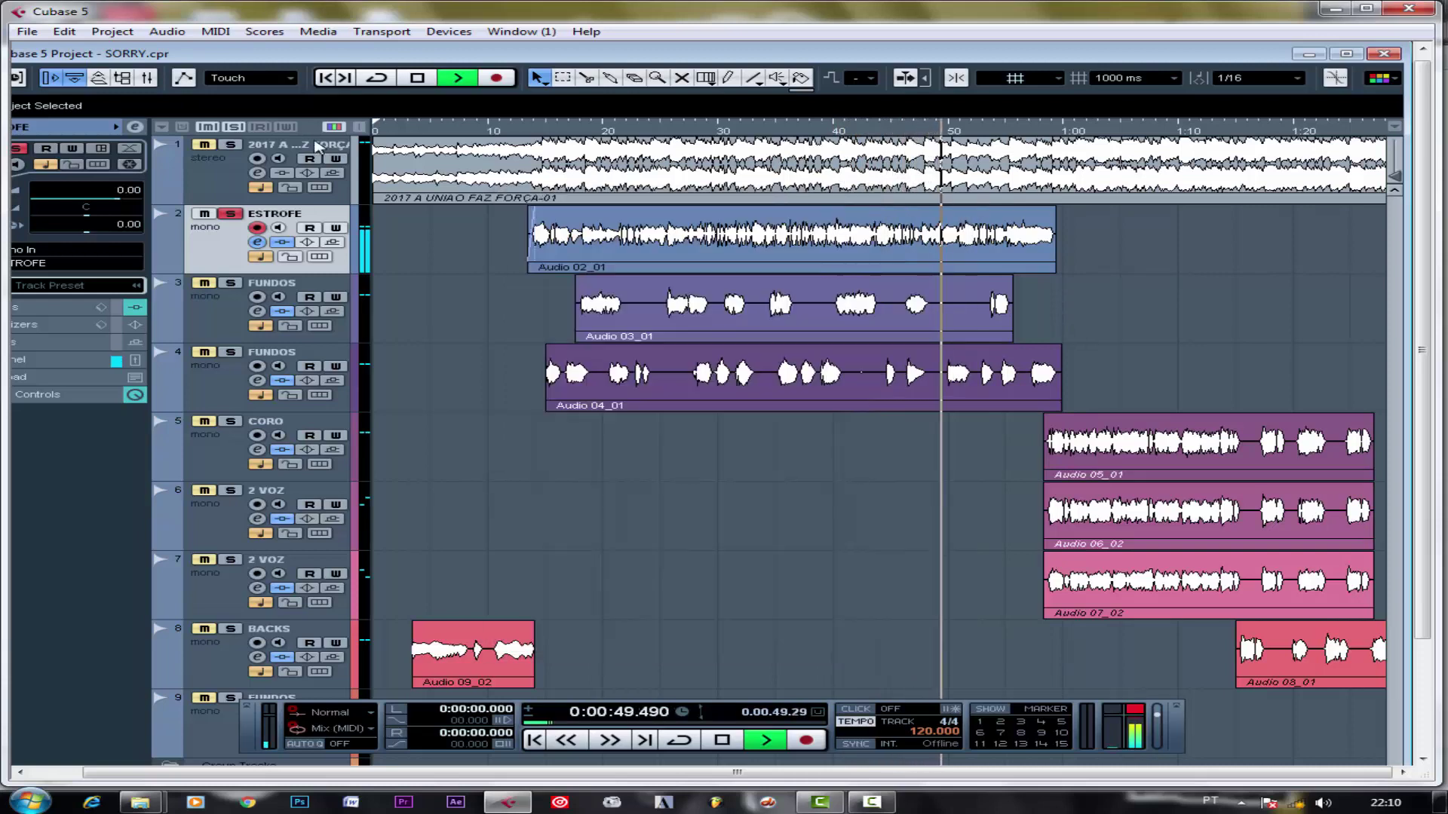
- Solo the backing track as well and replay from about 0:53, comparing the ESTROFE vocal with its inserts bypassed and active
{"action": "left_click", "coordinate": [230, 144]}
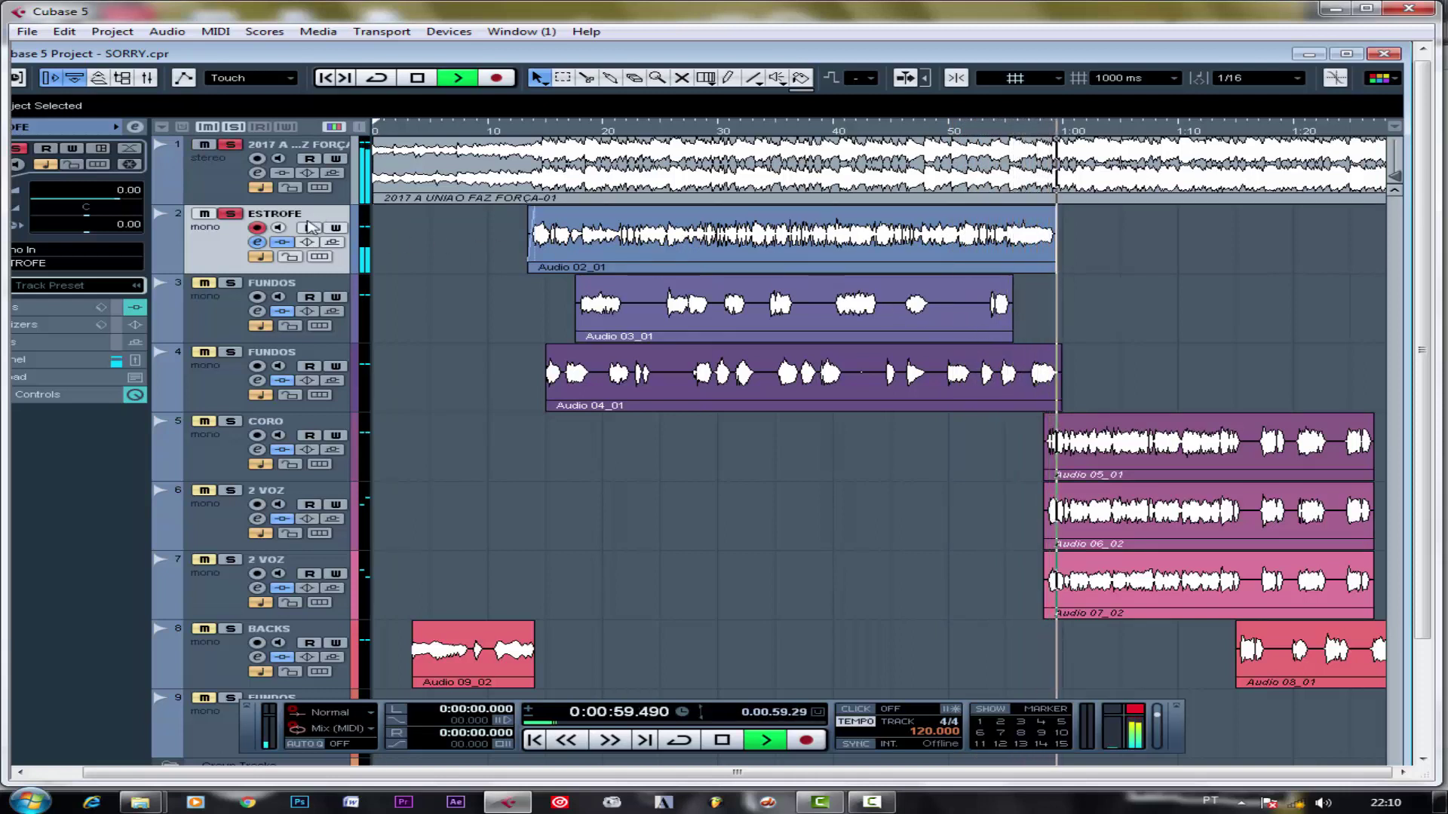
{"action": "key", "text": "space"}
{"action": "left_click", "coordinate": [1002, 132]}
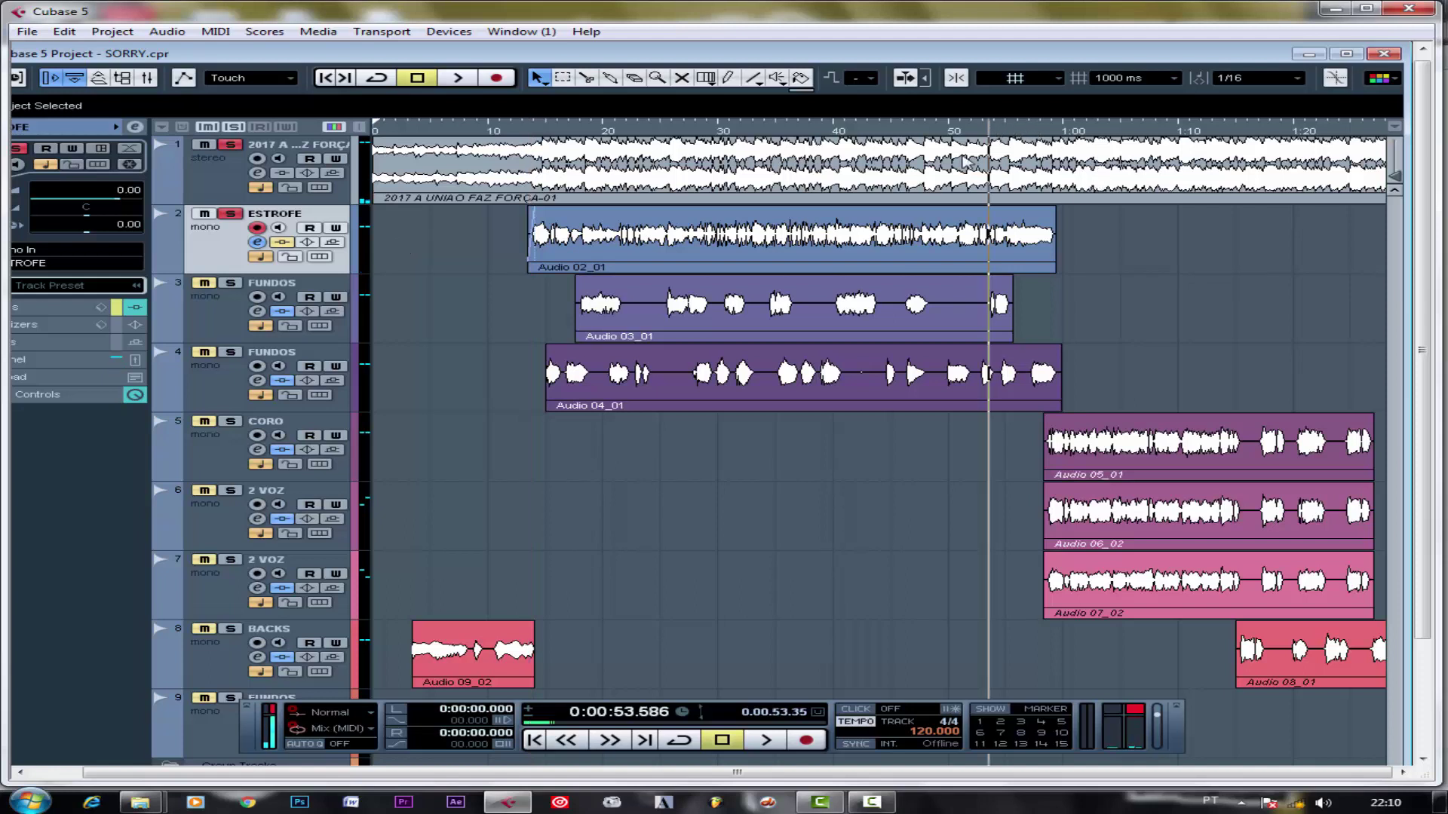
{"action": "key", "text": "space"}
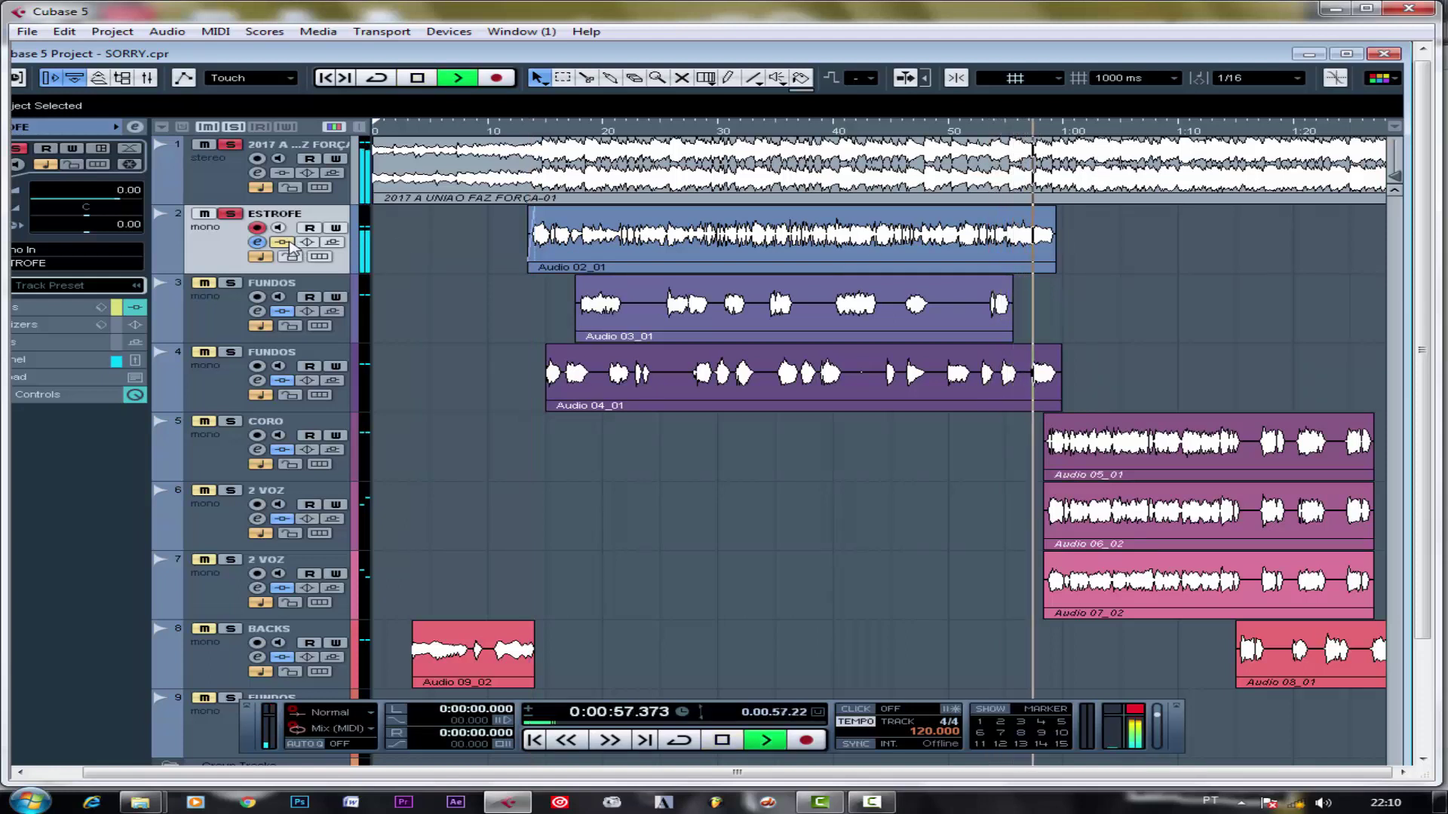
{"action": "key", "text": "space"}
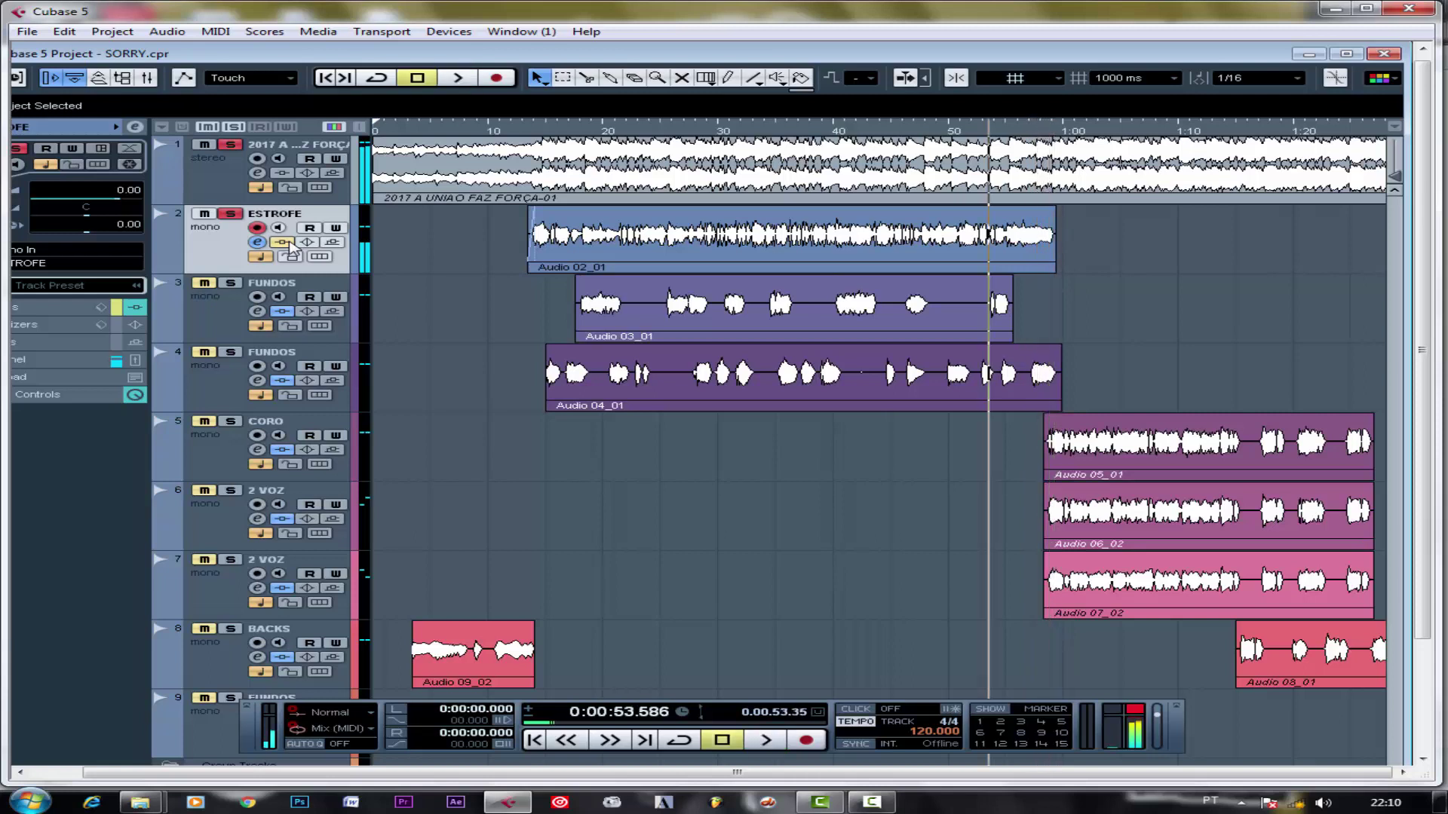
{"action": "key", "text": "space"}
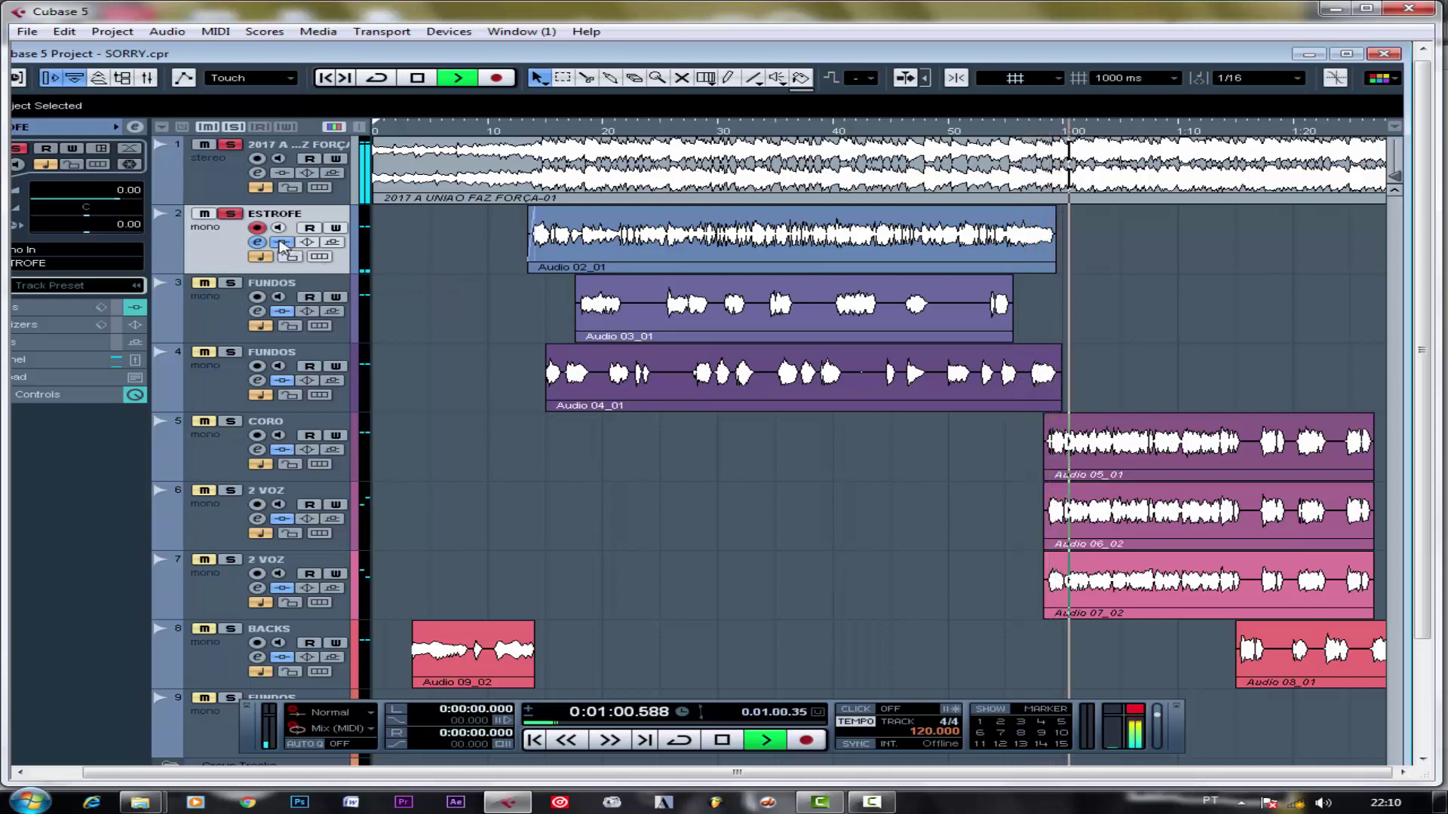
{"action": "key", "text": "space"}
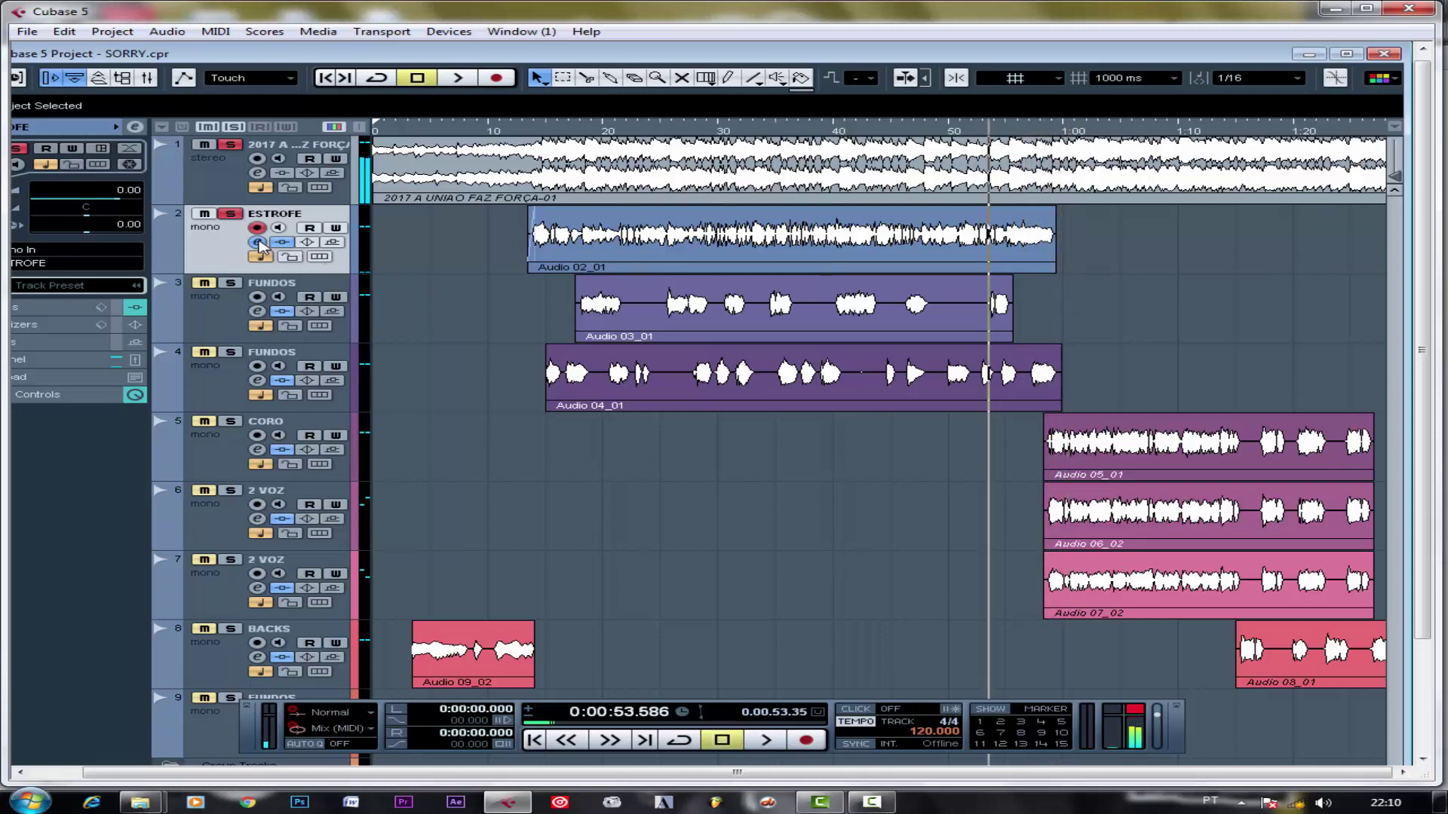
- Replace The T-Pain Effect in ESTROFE's first insert slot with Auto-Tune 8.1
{"action": "left_click", "coordinate": [259, 242]}
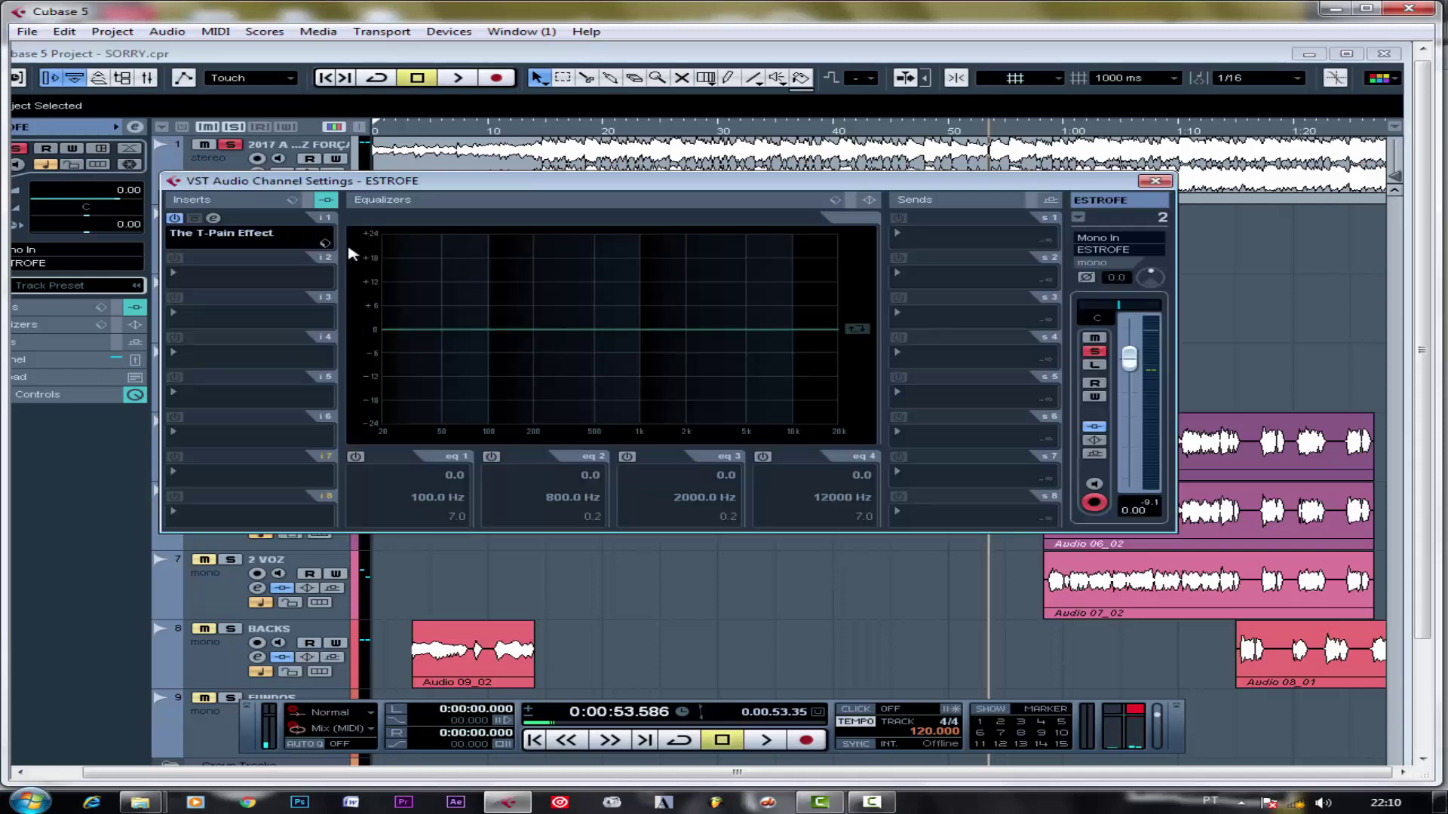
{"action": "left_click", "coordinate": [240, 239]}
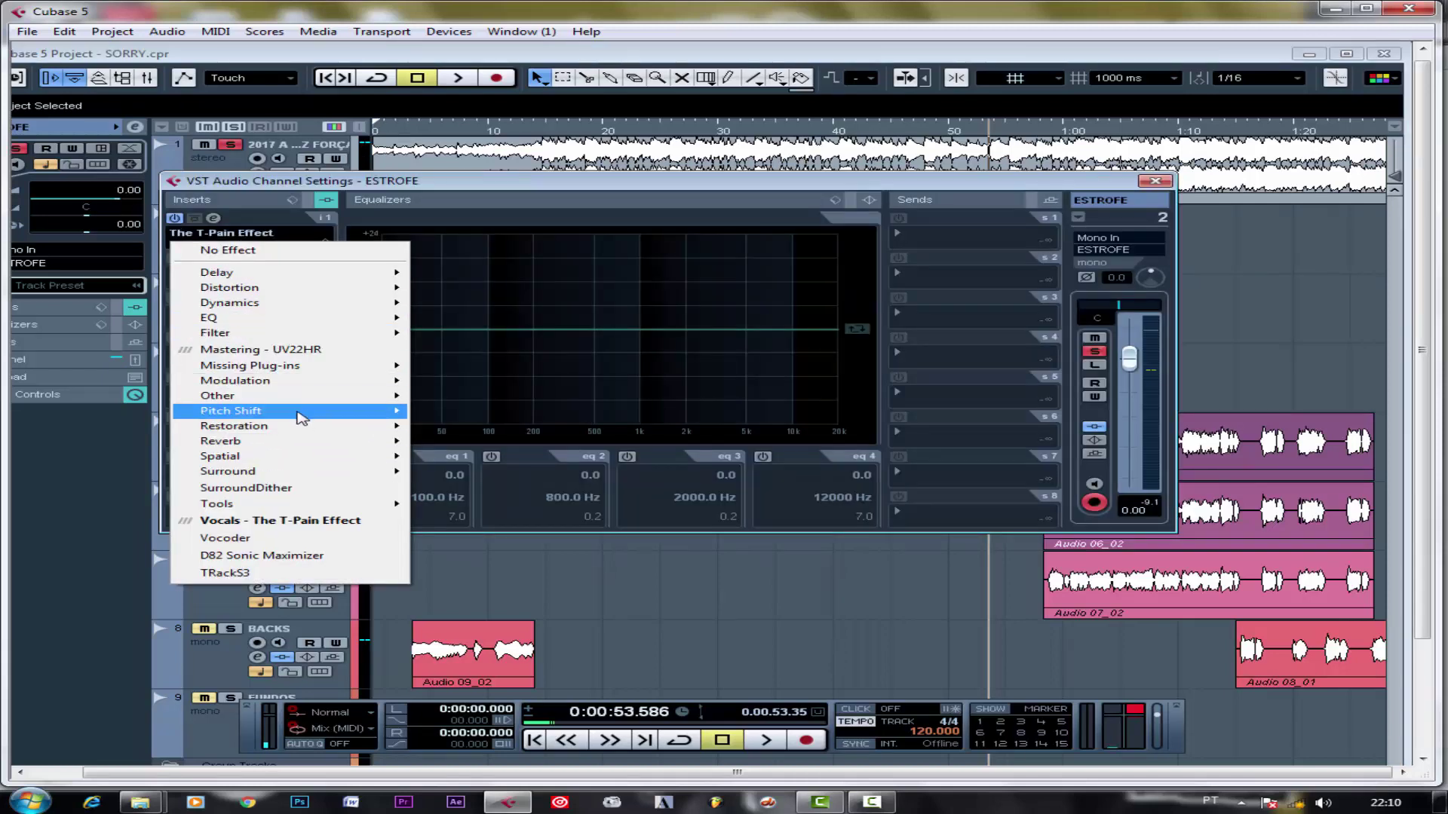
{"action": "mouse_move", "coordinate": [300, 412]}
{"action": "left_click", "coordinate": [460, 412]}
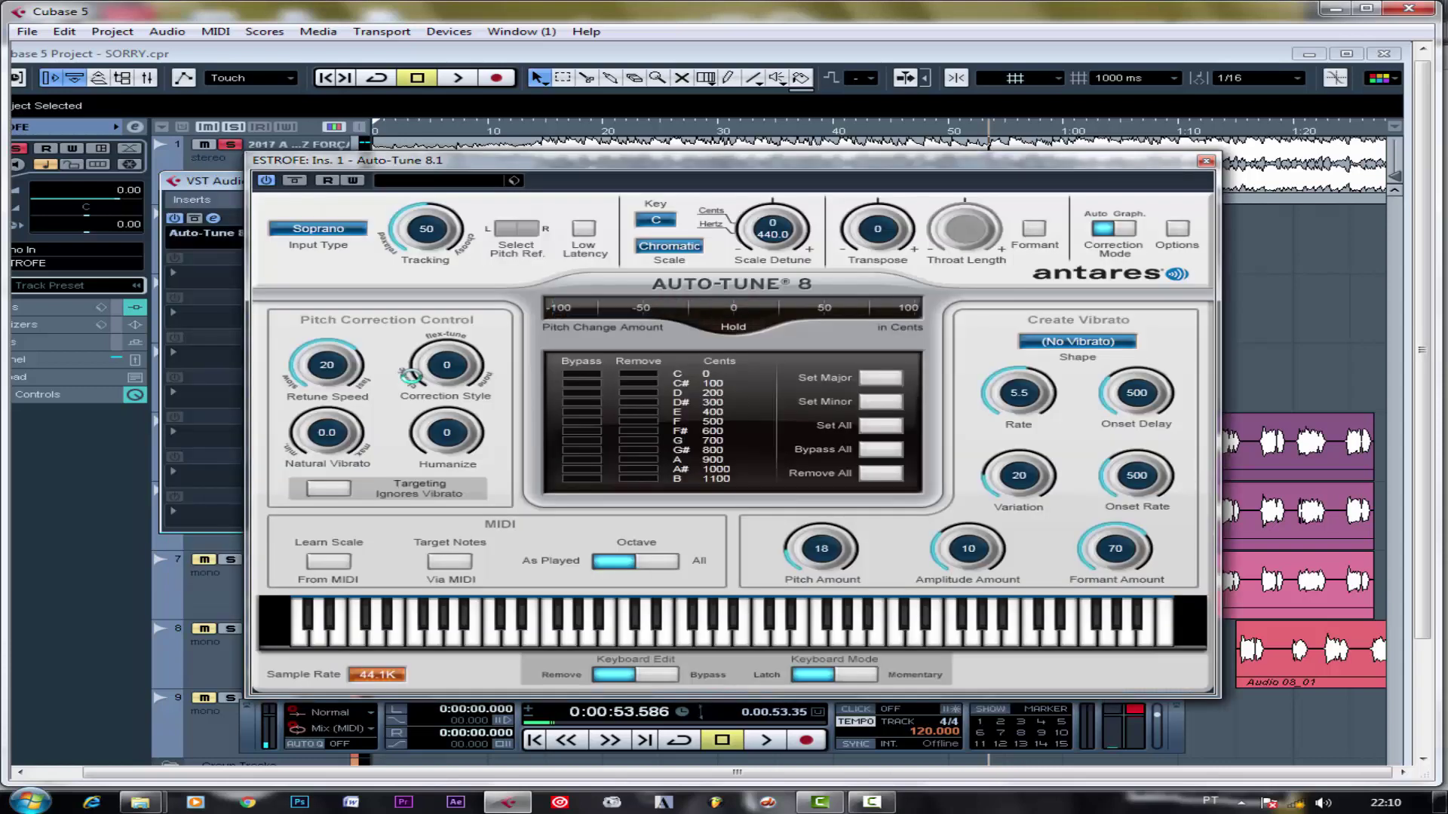
{"action": "left_click_drag", "start_coordinate": [754, 170], "coordinate": [782, 139]}
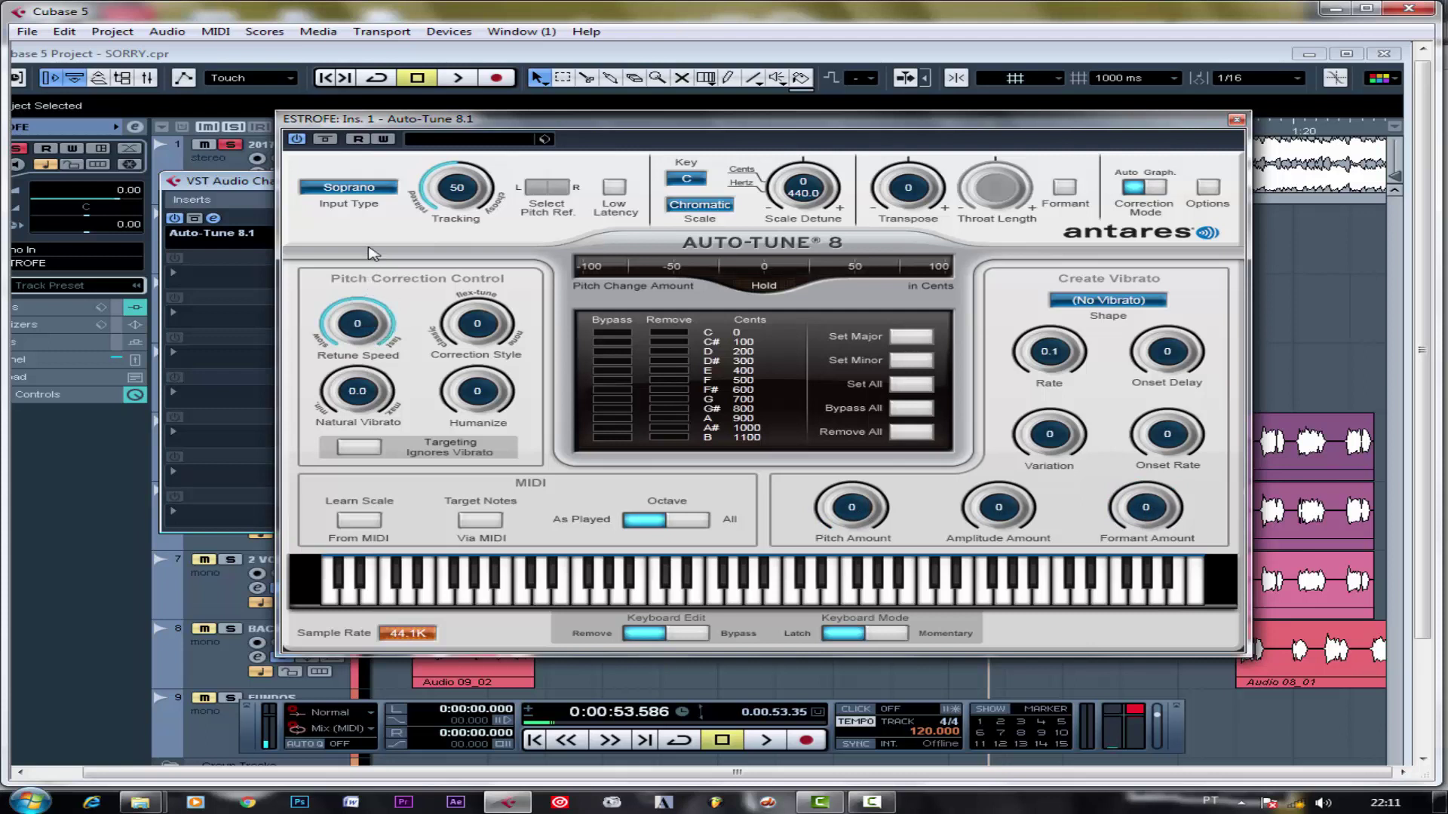
- Set Auto-Tune's scale to Major and play the vocal through it
{"action": "left_click", "coordinate": [700, 206]}
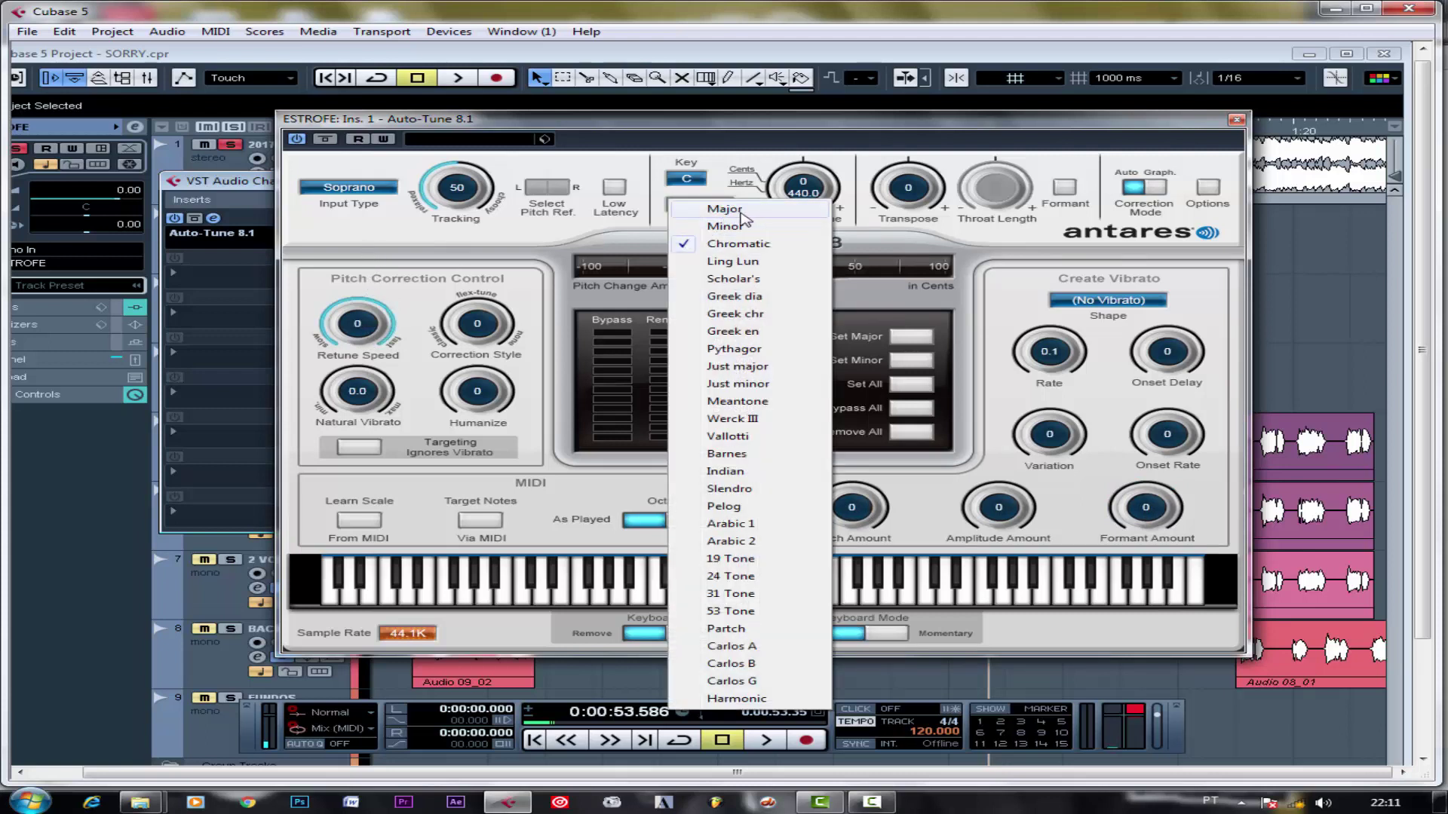
{"action": "left_click", "coordinate": [724, 209]}
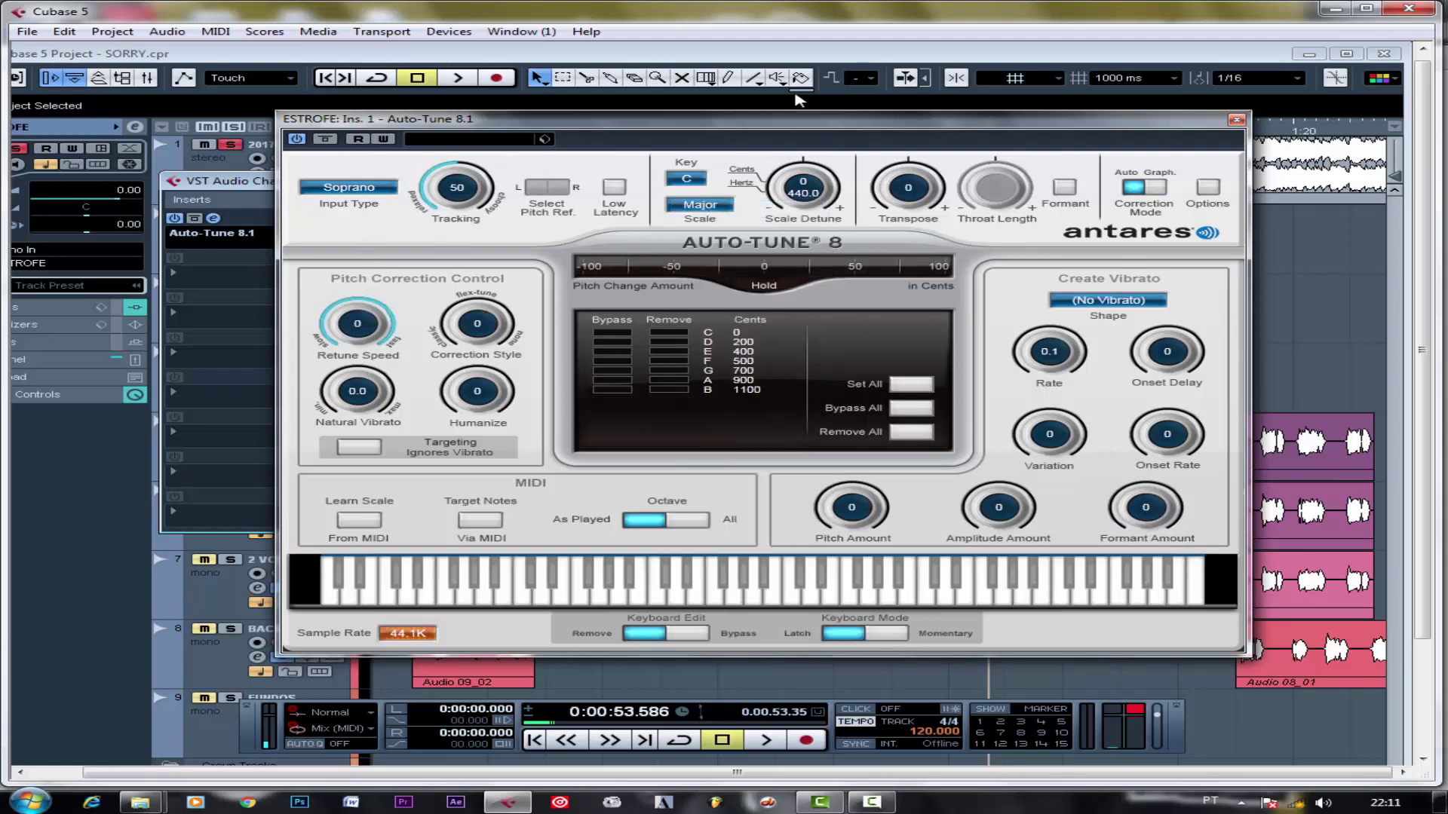
{"action": "key", "text": "space"}
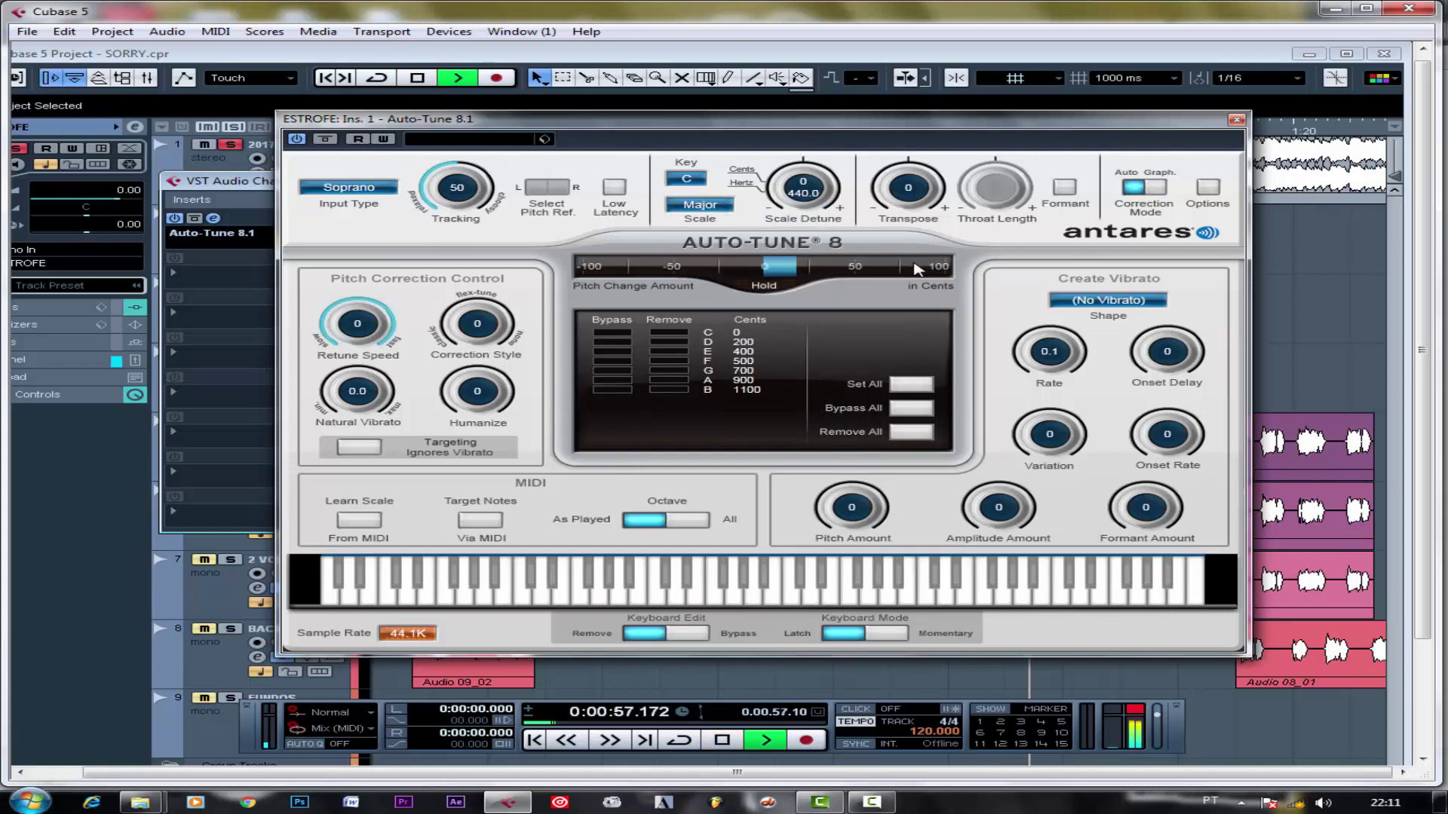
- Close the Auto-Tune and channel settings windows, and listen to the mix from about 0:13 with the project window maximized
{"action": "left_click", "coordinate": [1236, 120]}
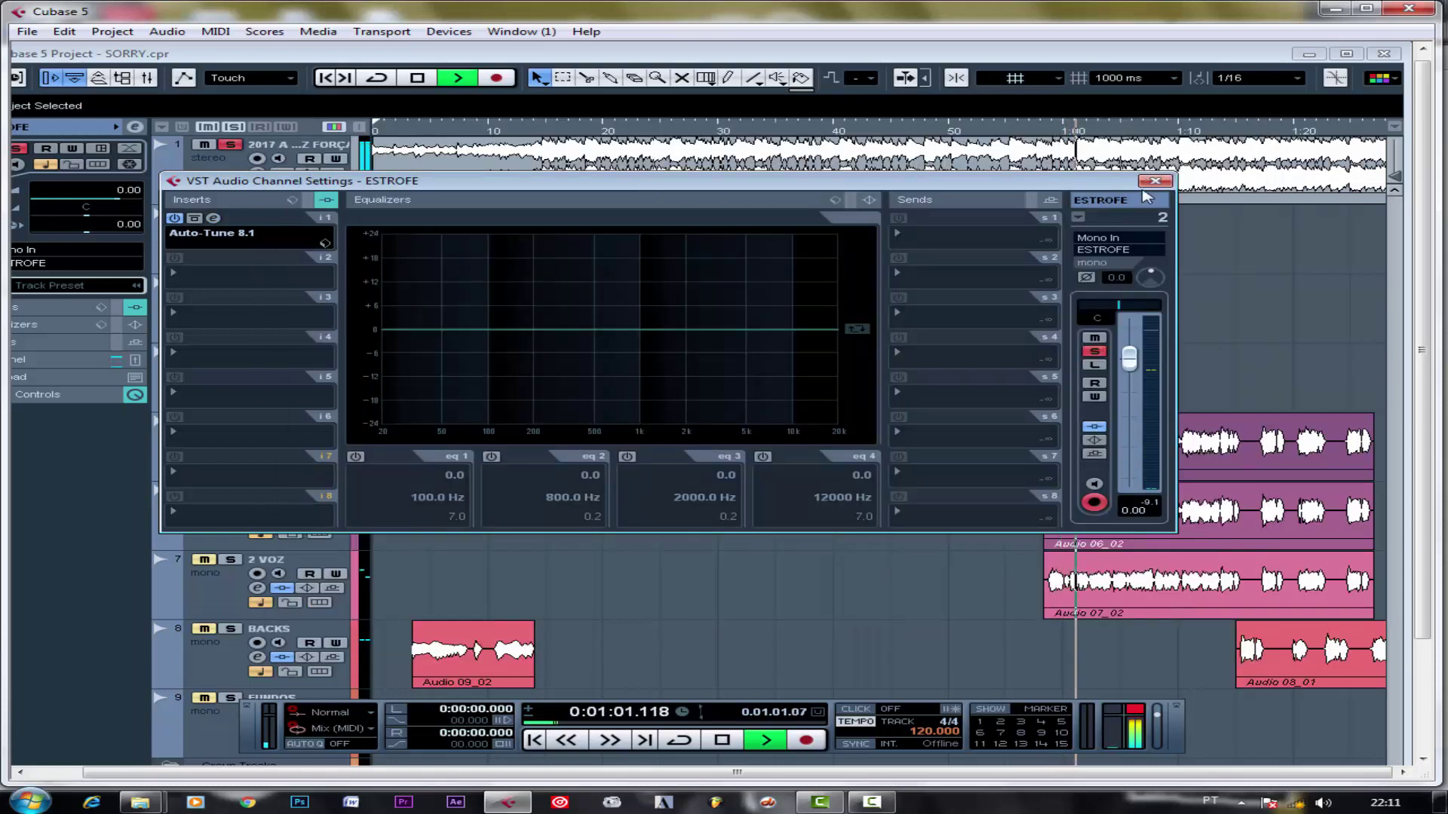
{"action": "left_click", "coordinate": [1155, 181]}
{"action": "left_click", "coordinate": [524, 128]}
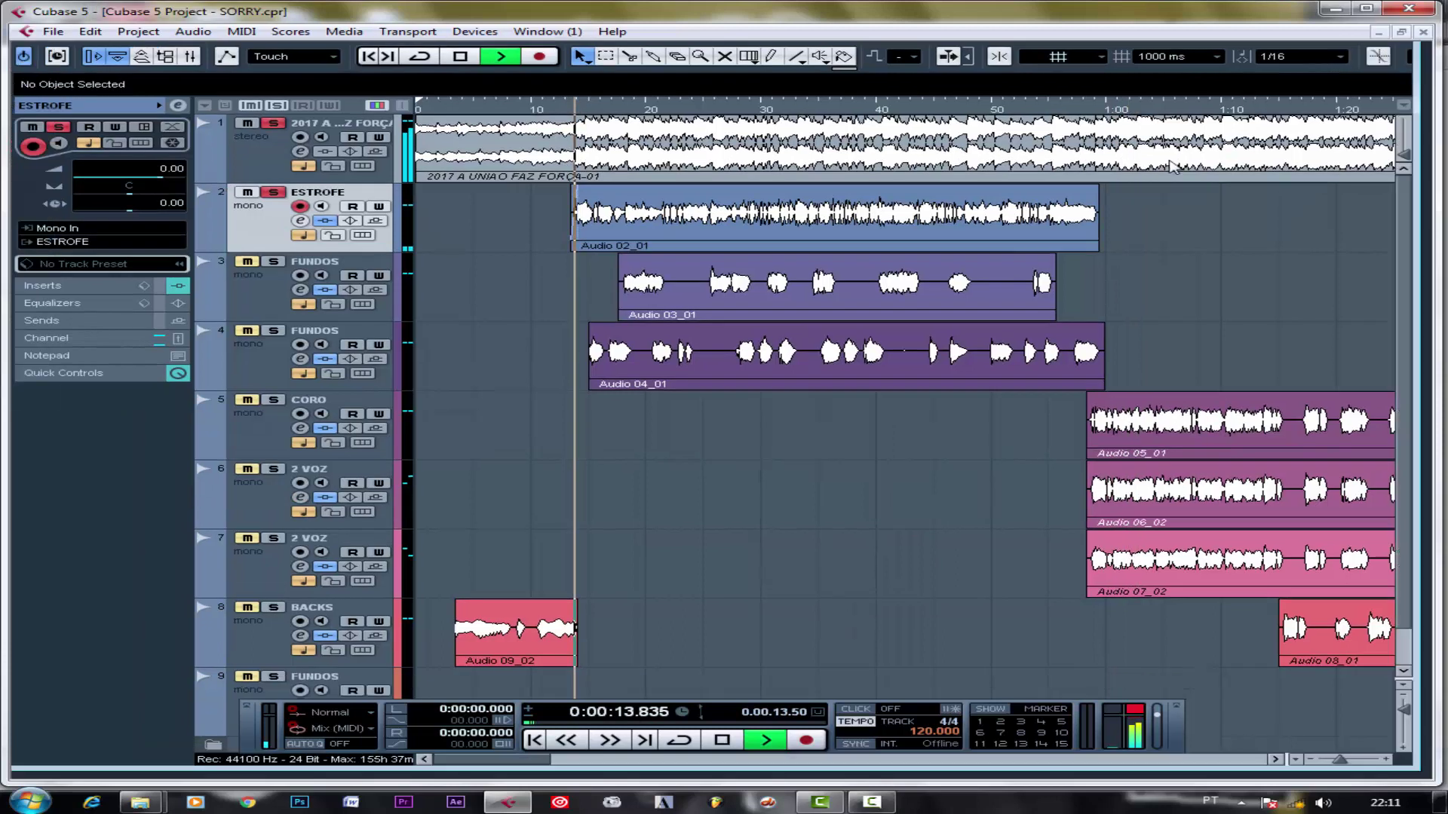
{"action": "left_click", "coordinate": [1346, 53]}
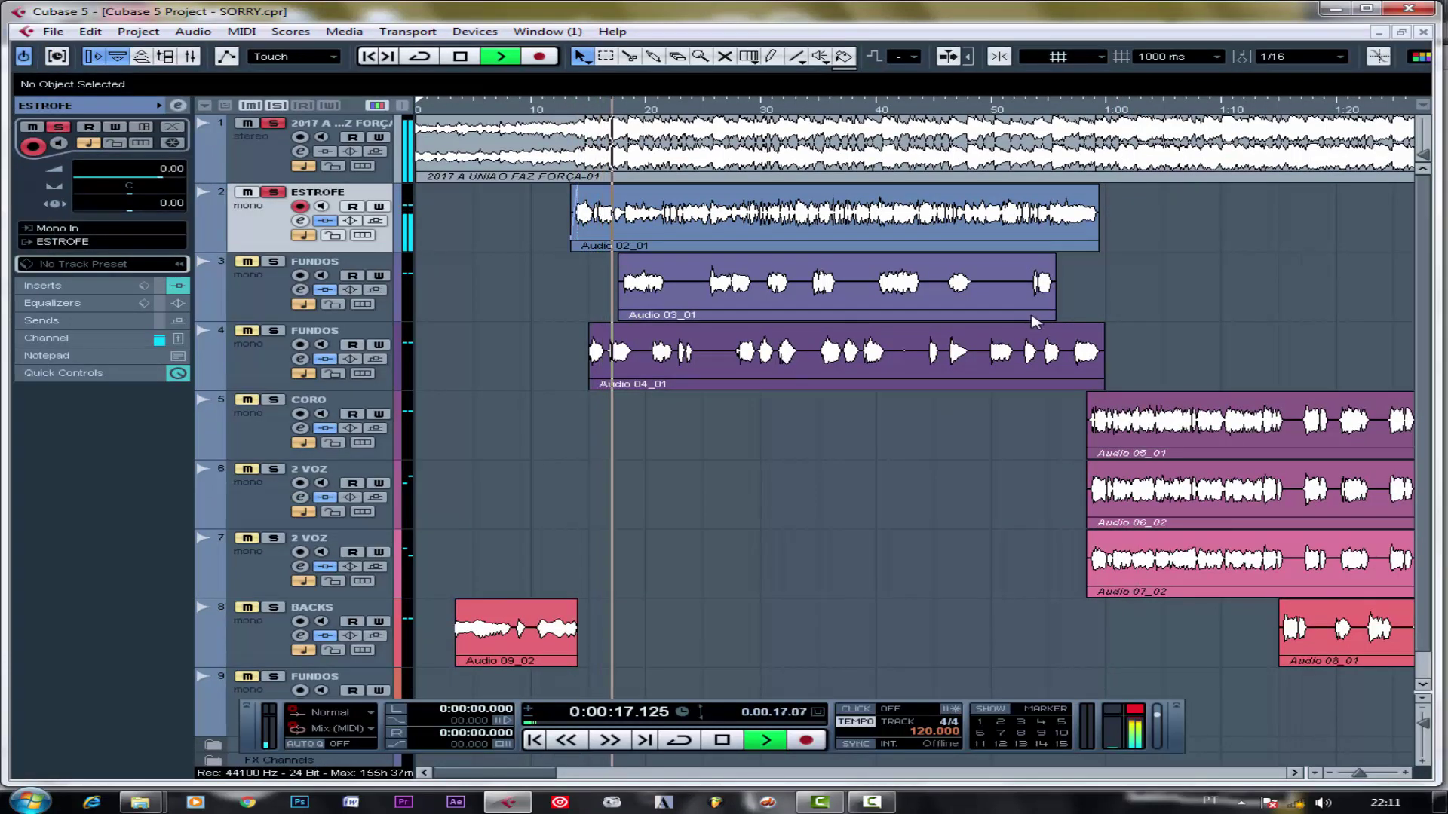
- Reopen Auto-Tune on ESTROFE, try a retune speed of 400 and return it to 0 during playback, and close the plug-in
{"action": "left_click", "coordinate": [303, 224]}
{"action": "left_click", "coordinate": [219, 231]}
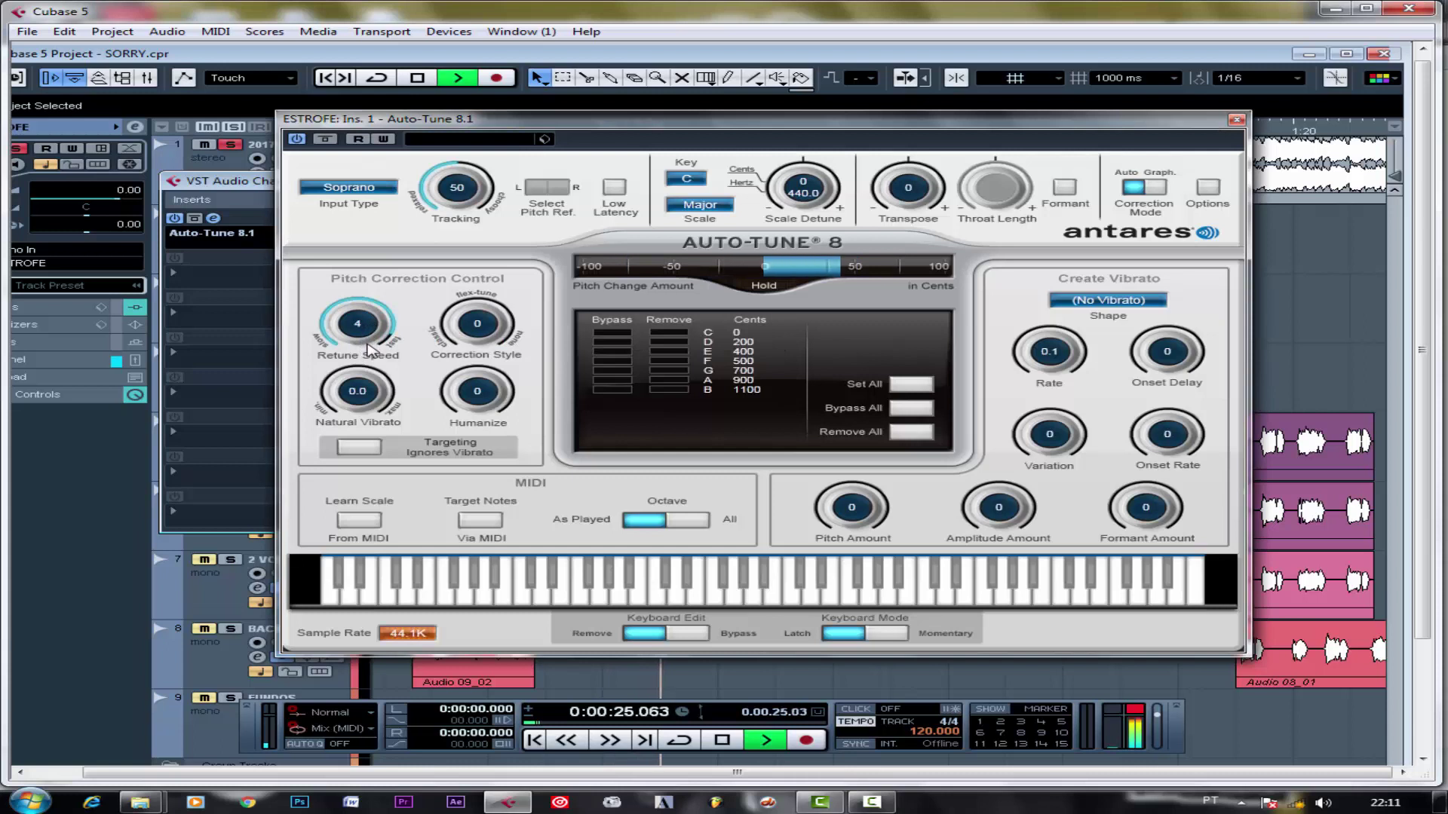
{"action": "left_click_drag", "start_coordinate": [372, 356], "coordinate": [398, 390]}
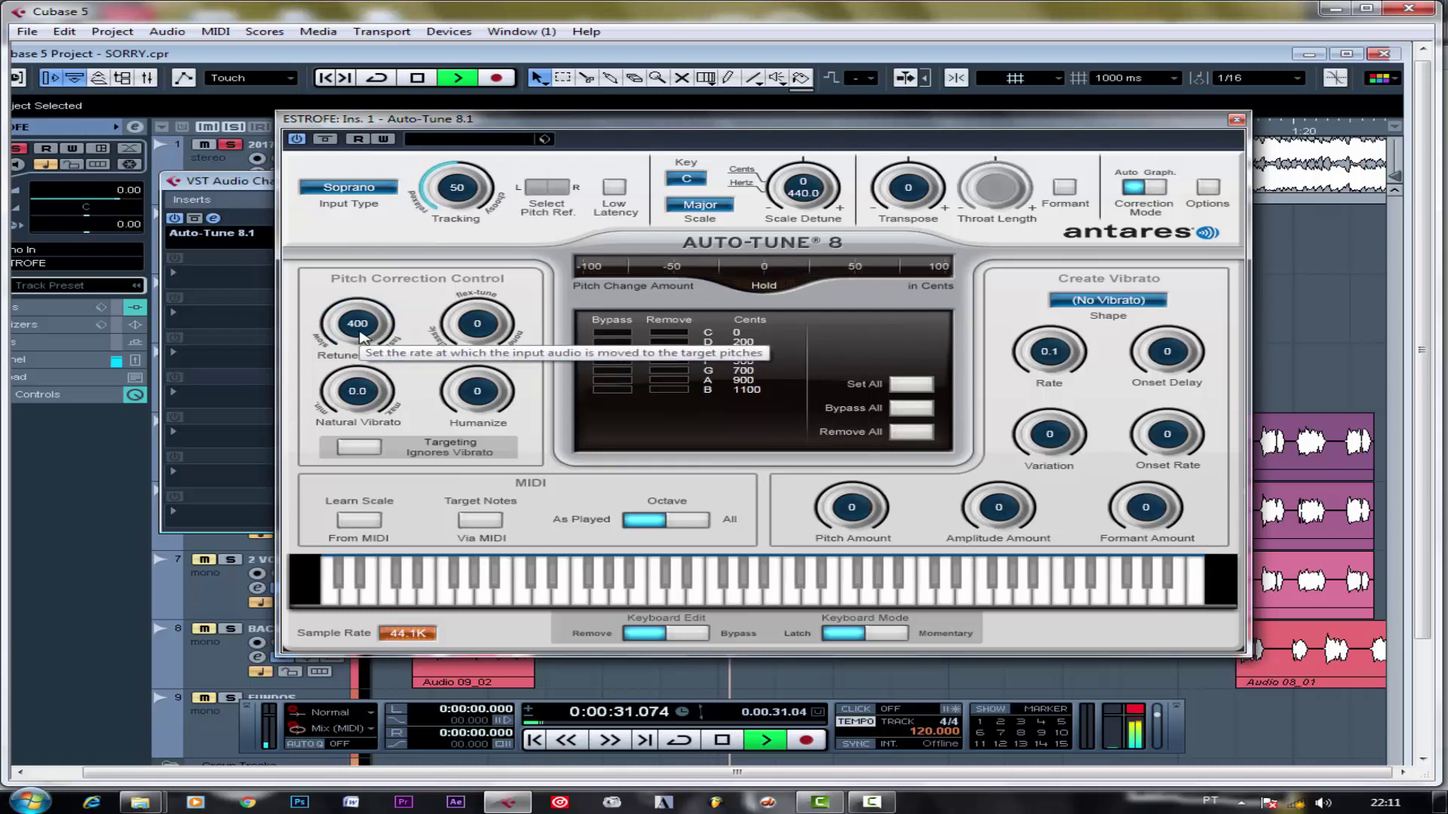
{"action": "left_click_drag", "start_coordinate": [360, 337], "coordinate": [209, 16]}
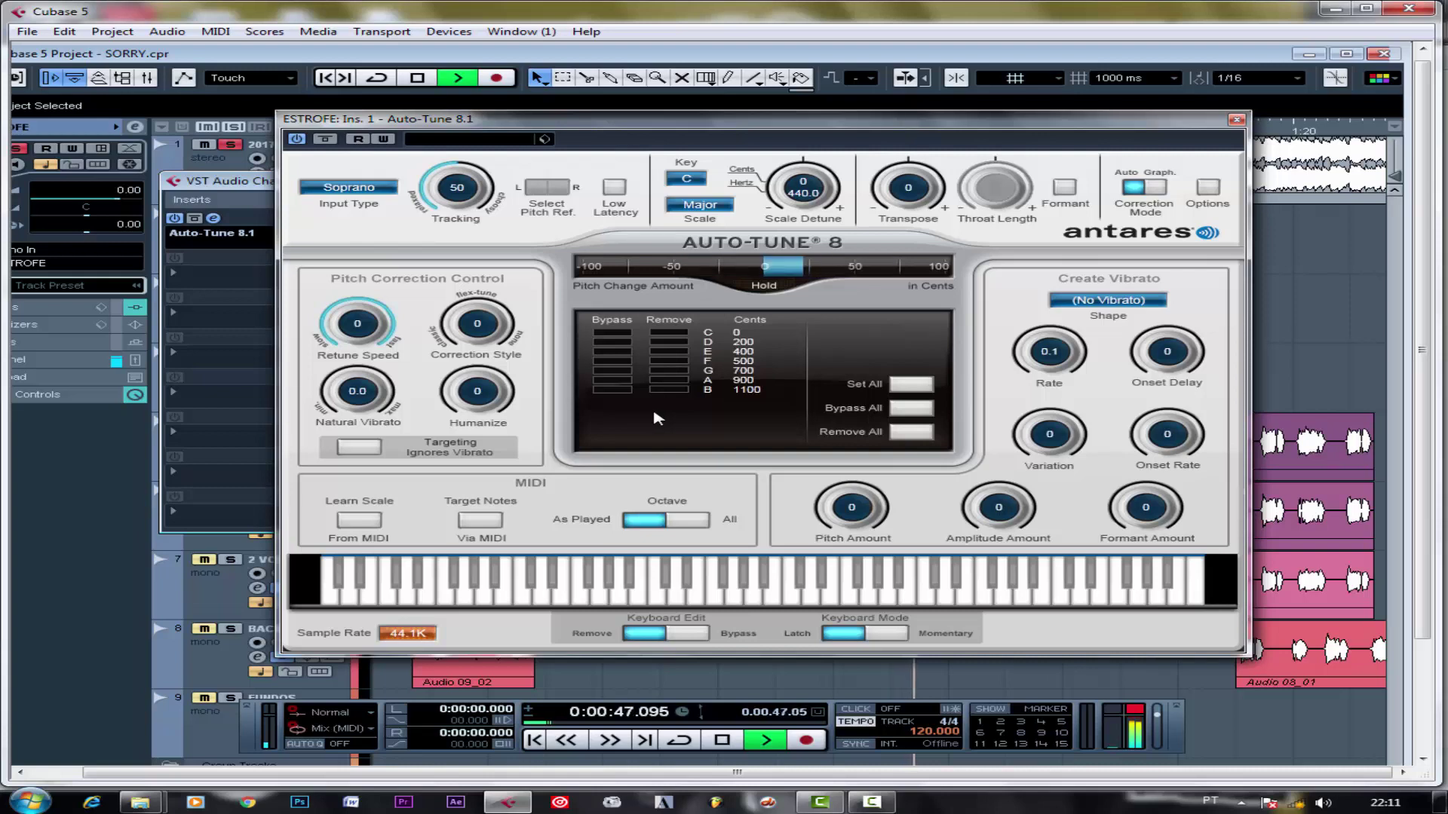
{"action": "left_click", "coordinate": [1237, 120]}
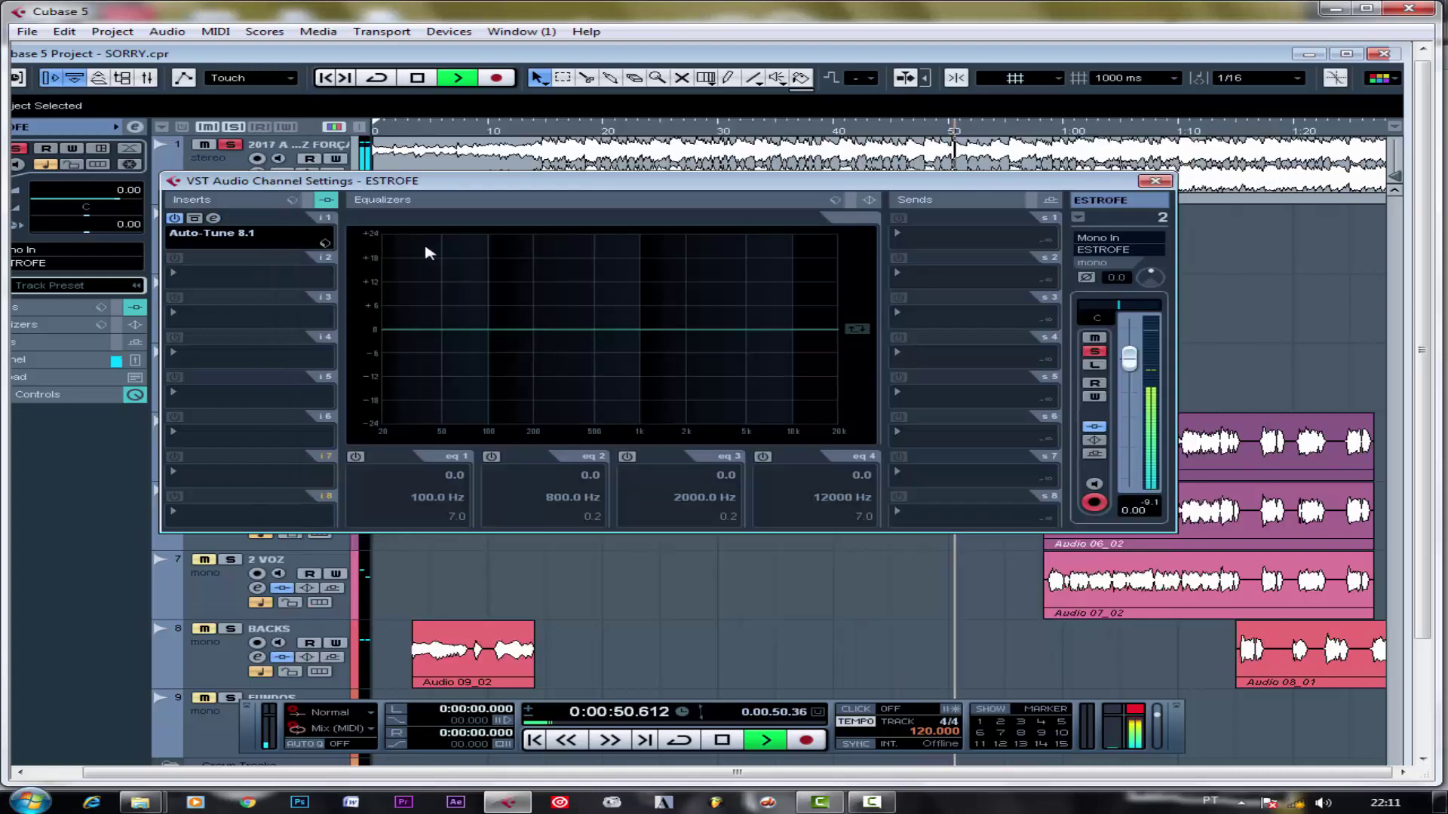
- Stop playback, remove Auto-Tune from ESTROFE's first insert slot, and close the channel settings
{"action": "key", "text": "space"}
{"action": "left_click", "coordinate": [242, 238]}
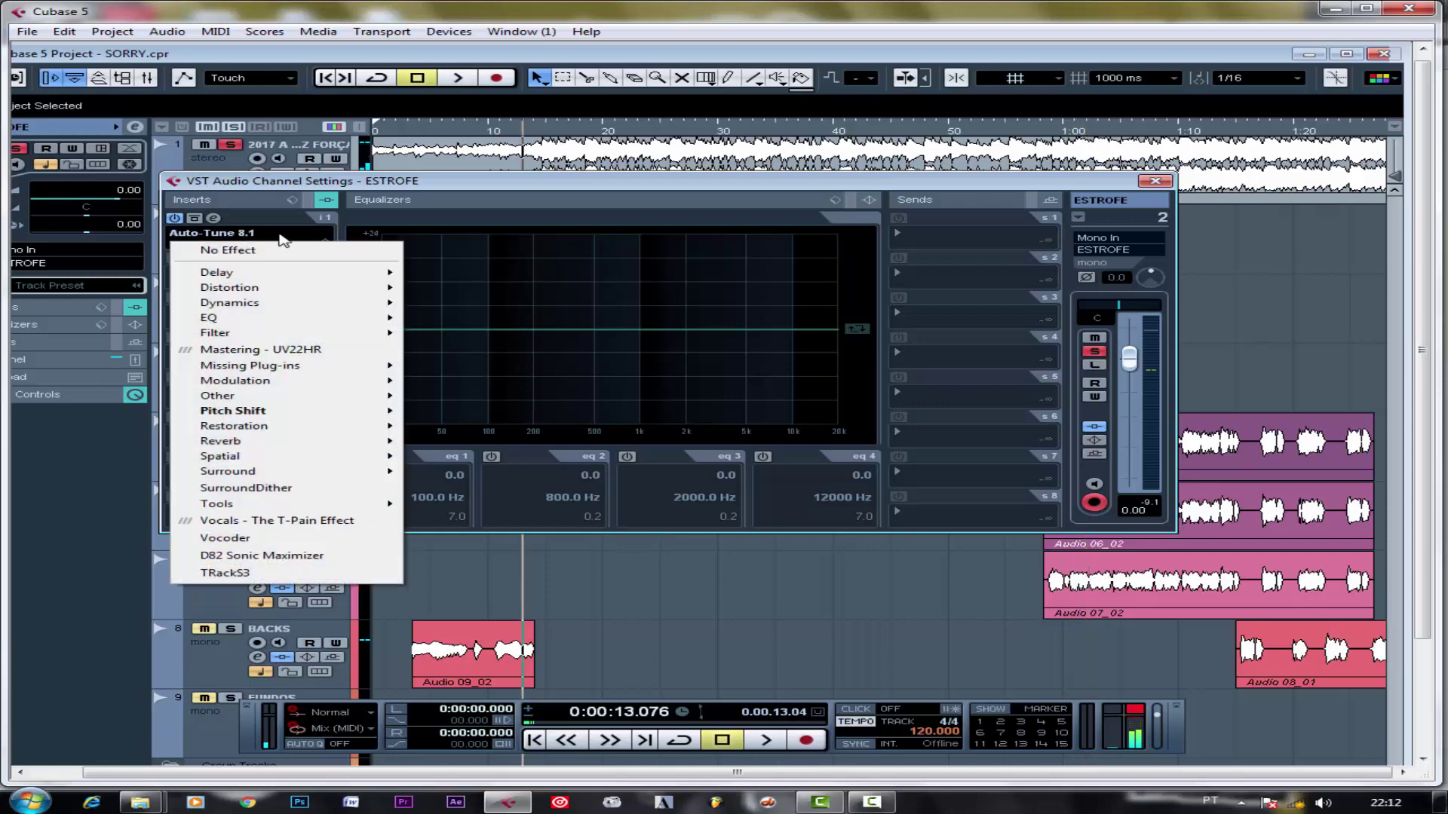
{"action": "left_click", "coordinate": [340, 251]}
{"action": "left_click", "coordinate": [1154, 182]}
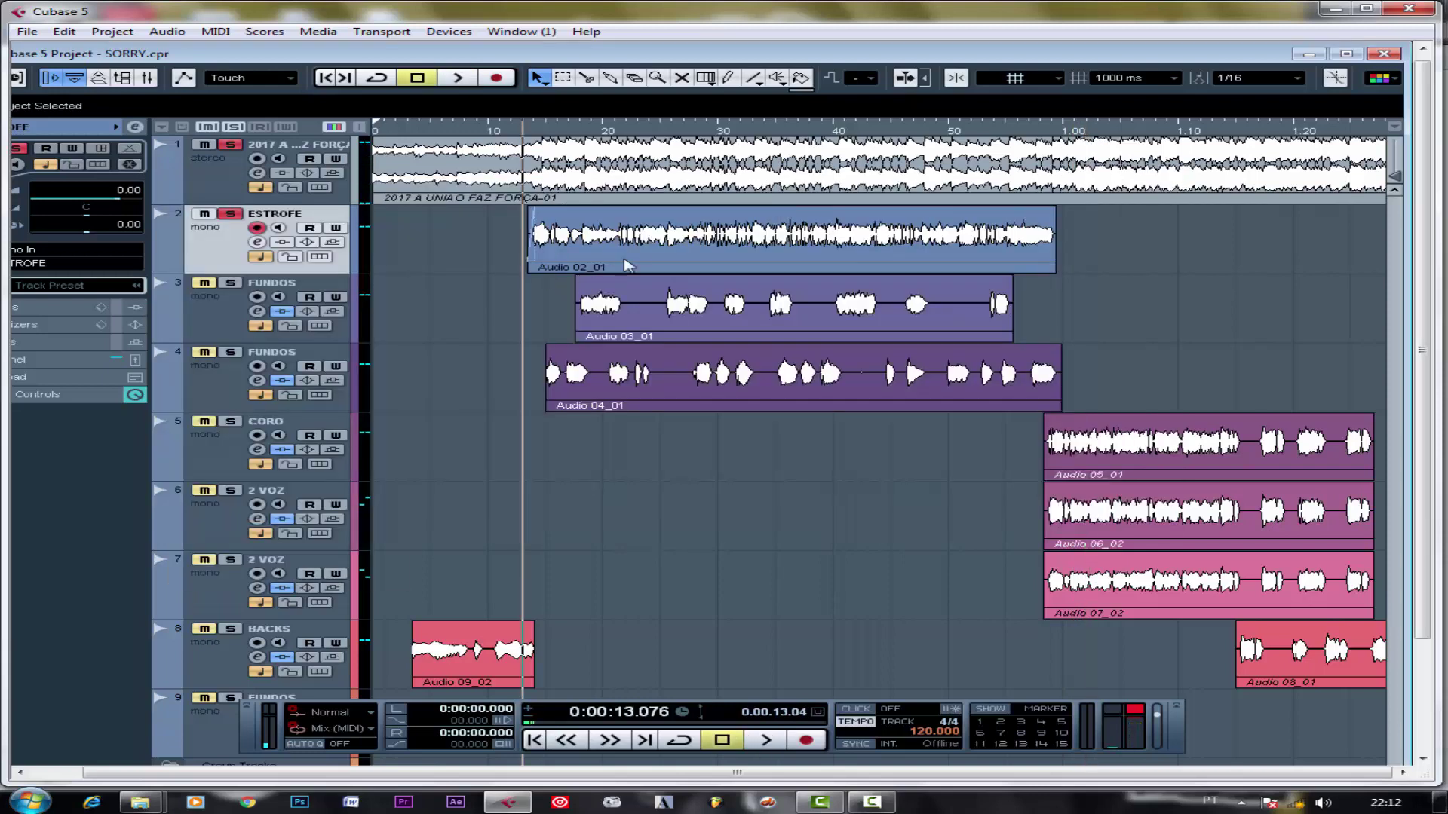
- Open the Audio 02_01 clip on the ESTROFE track in a maximized Sample Editor showing its entire waveform
{"action": "double_click", "coordinate": [639, 249]}
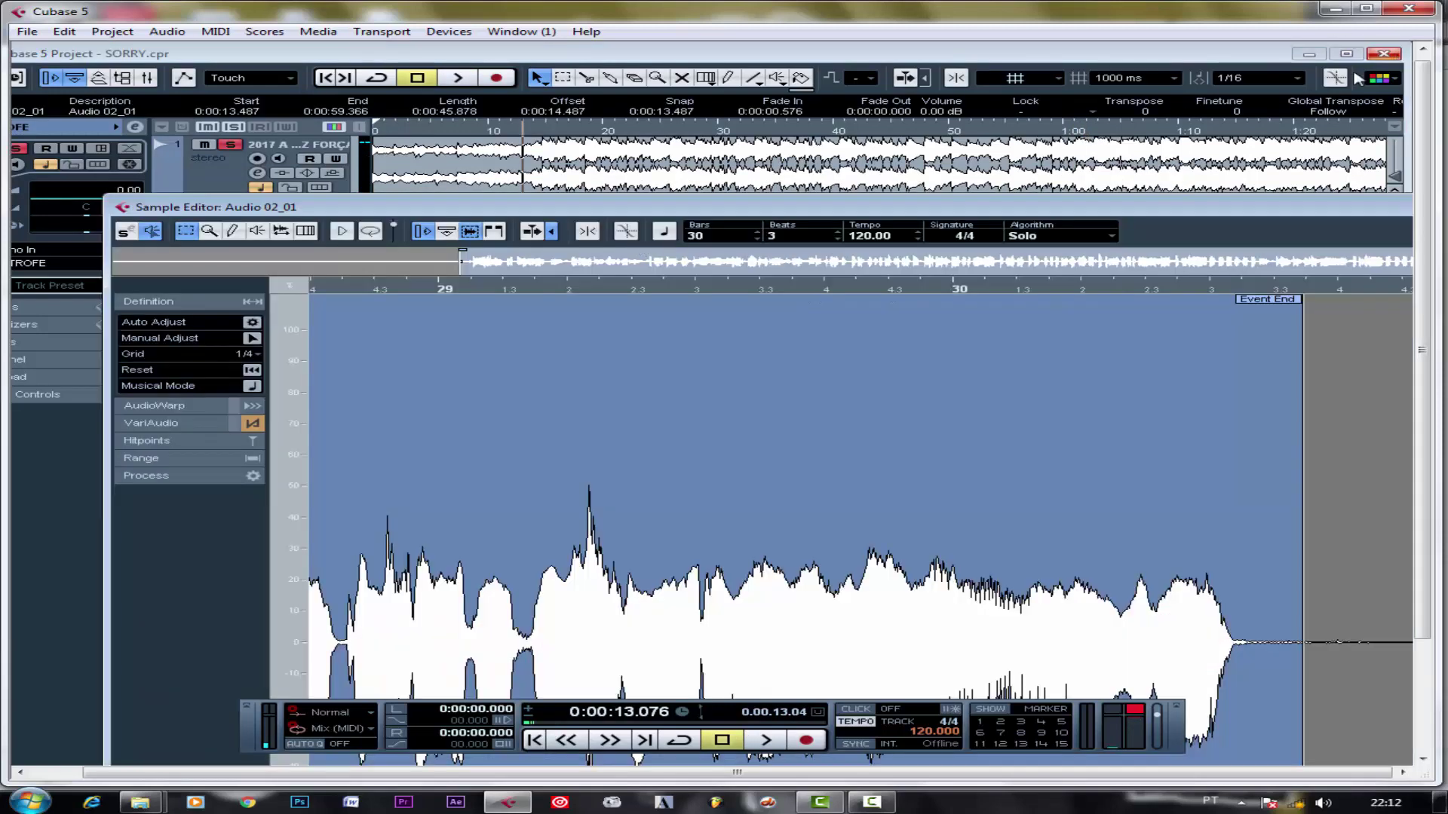
{"action": "left_click_drag", "start_coordinate": [1342, 213], "coordinate": [1026, 159]}
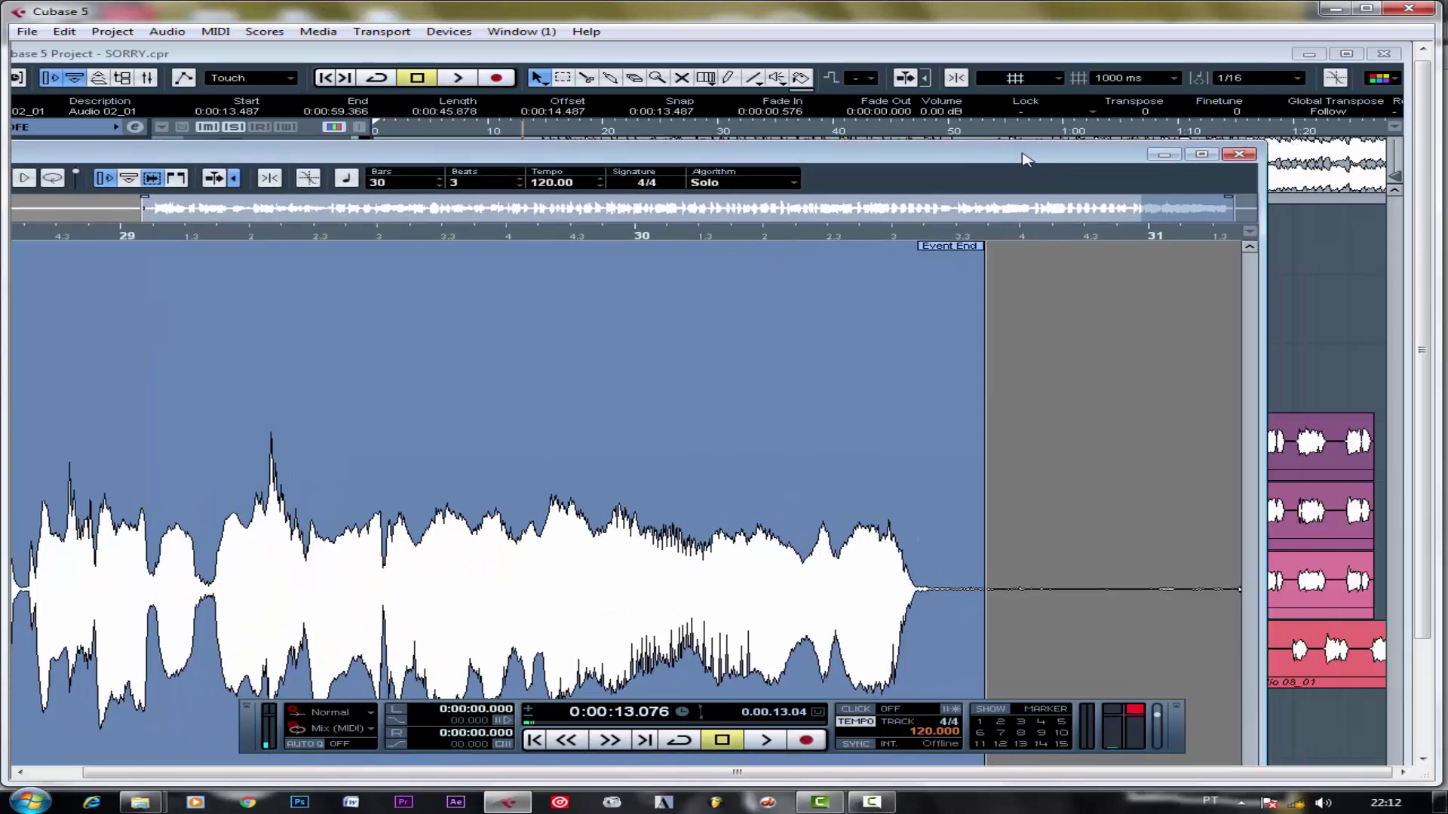
{"action": "left_click", "coordinate": [1201, 154]}
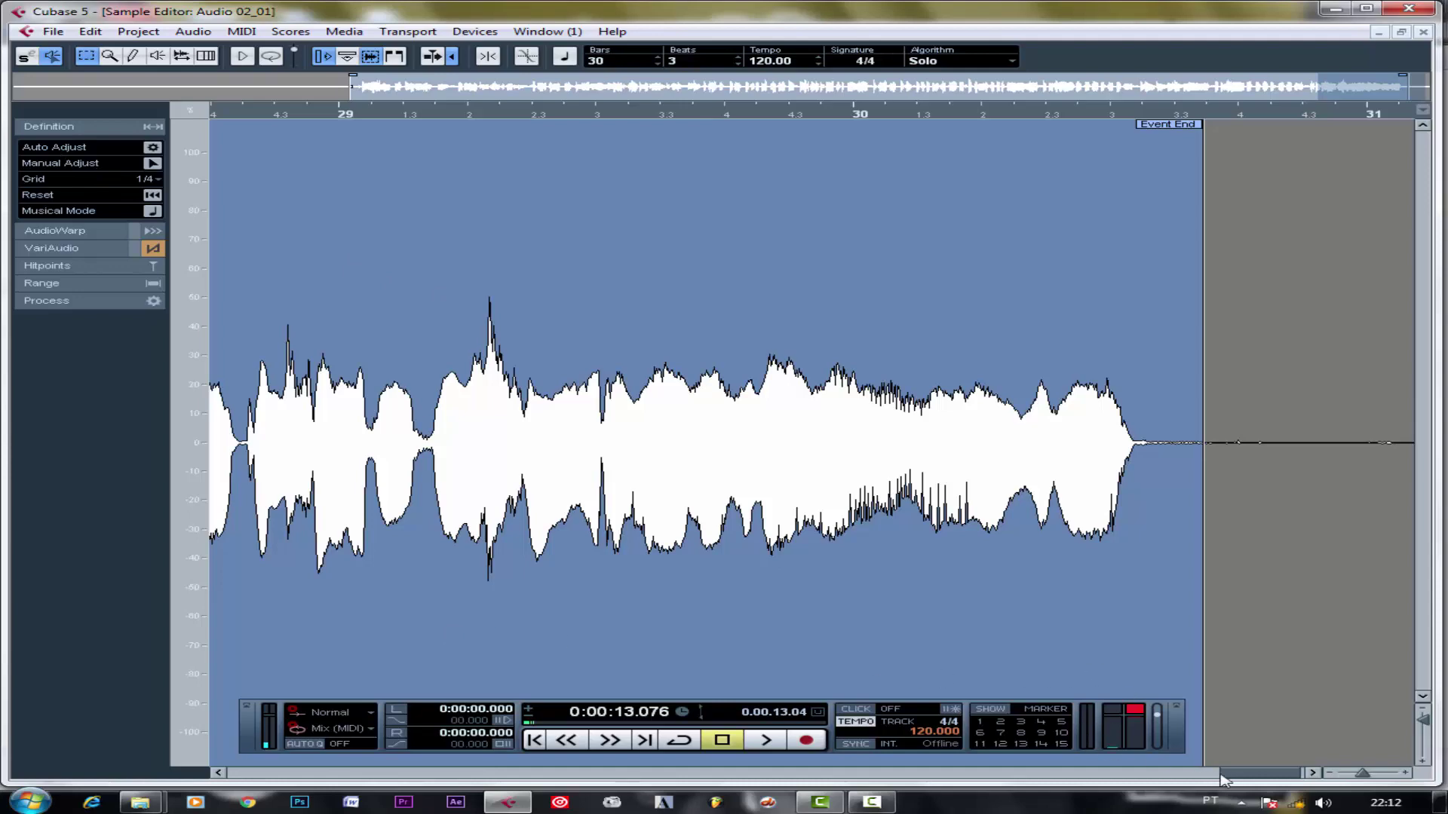
{"action": "left_click_drag", "start_coordinate": [1223, 780], "coordinate": [683, 776]}
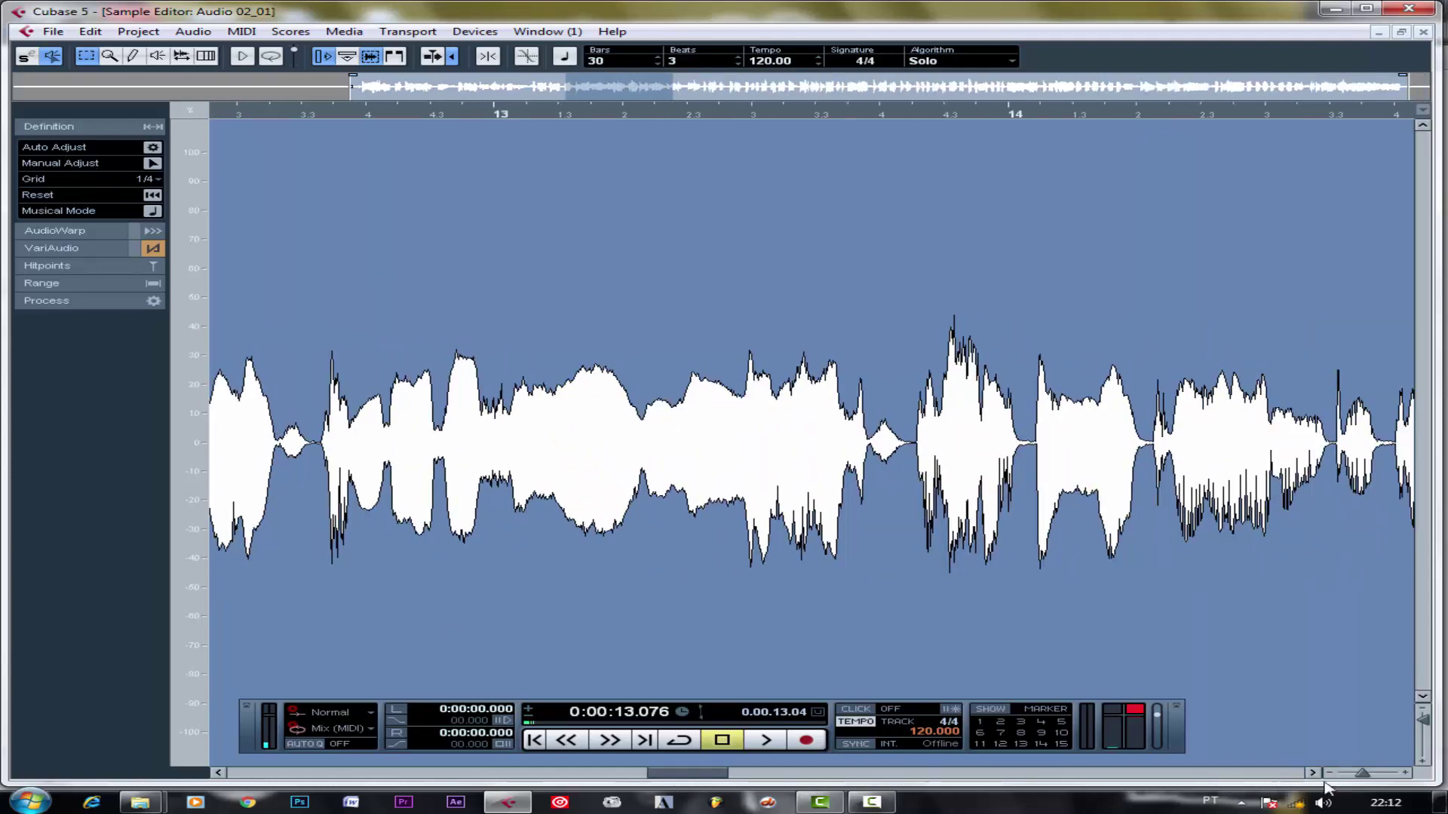
{"action": "key", "text": "g"}
{"action": "key", "text": "g"}
{"action": "key", "text": "g"}
{"action": "key", "text": "g"}
{"action": "key", "text": "g"}
{"action": "key", "text": "g"}
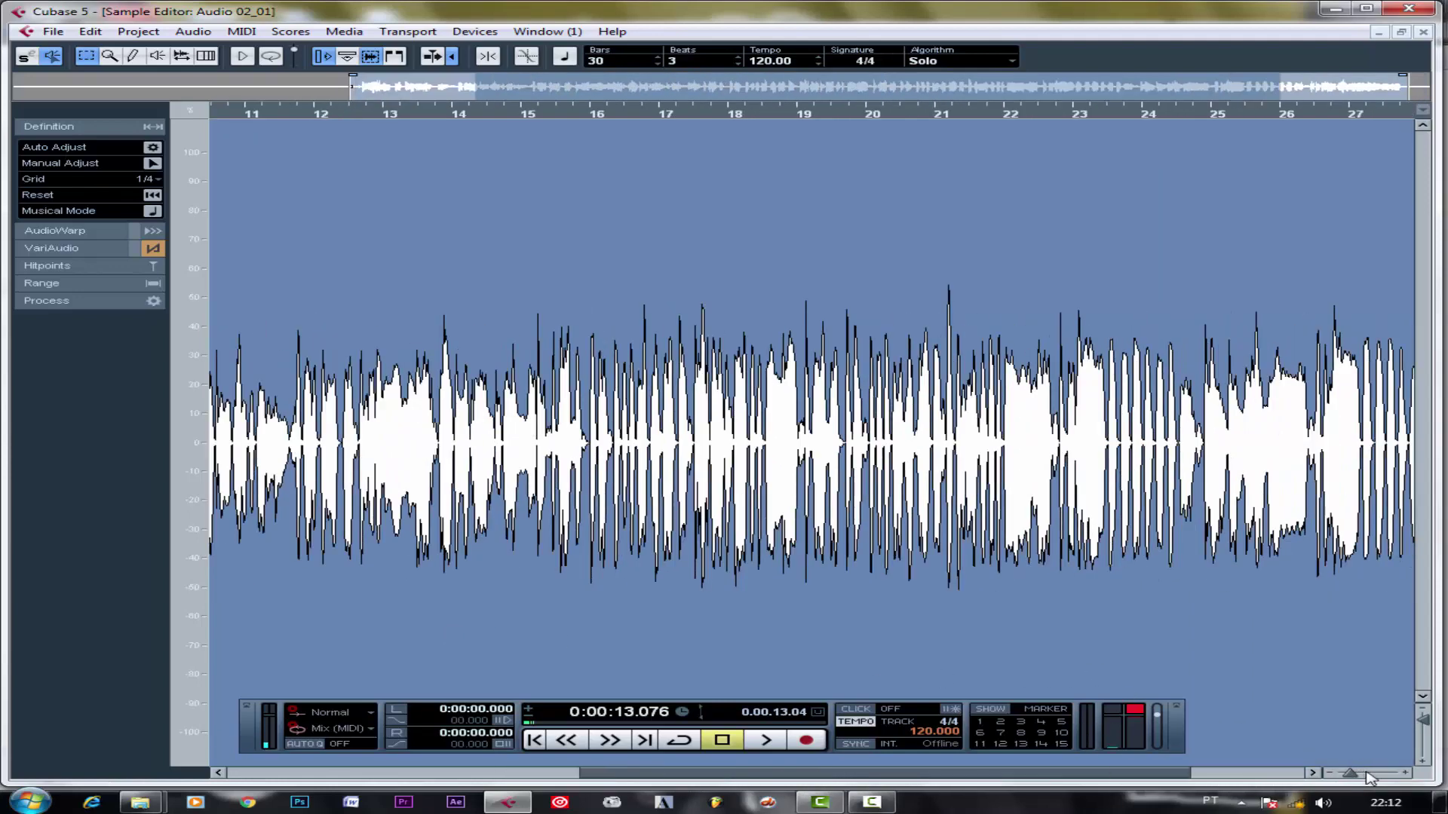
{"action": "key", "text": "g"}
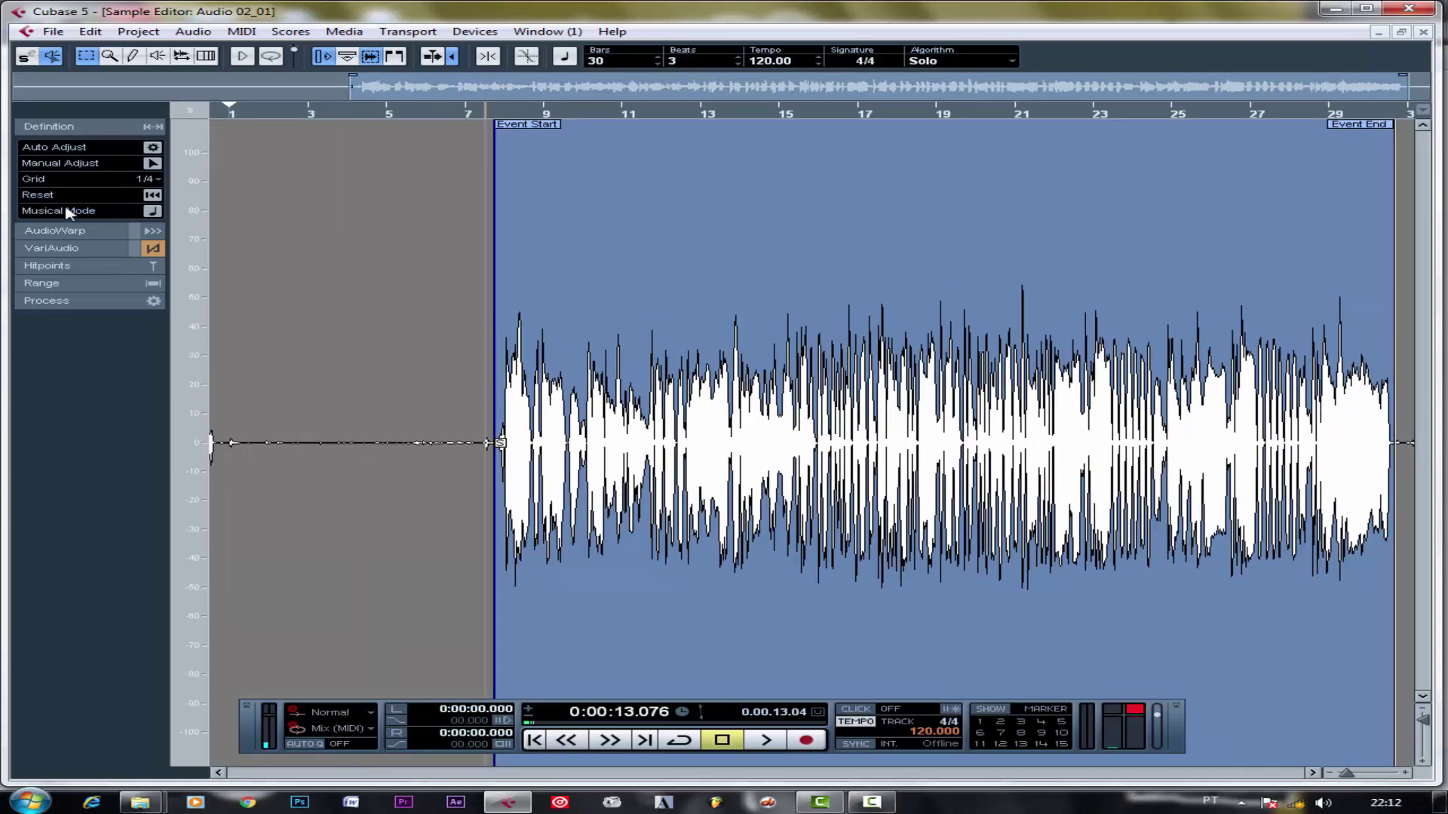
- Display the clip's VariAudio pitch segments, enlarged around the start of the event at bar 8
{"action": "left_click", "coordinate": [155, 128]}
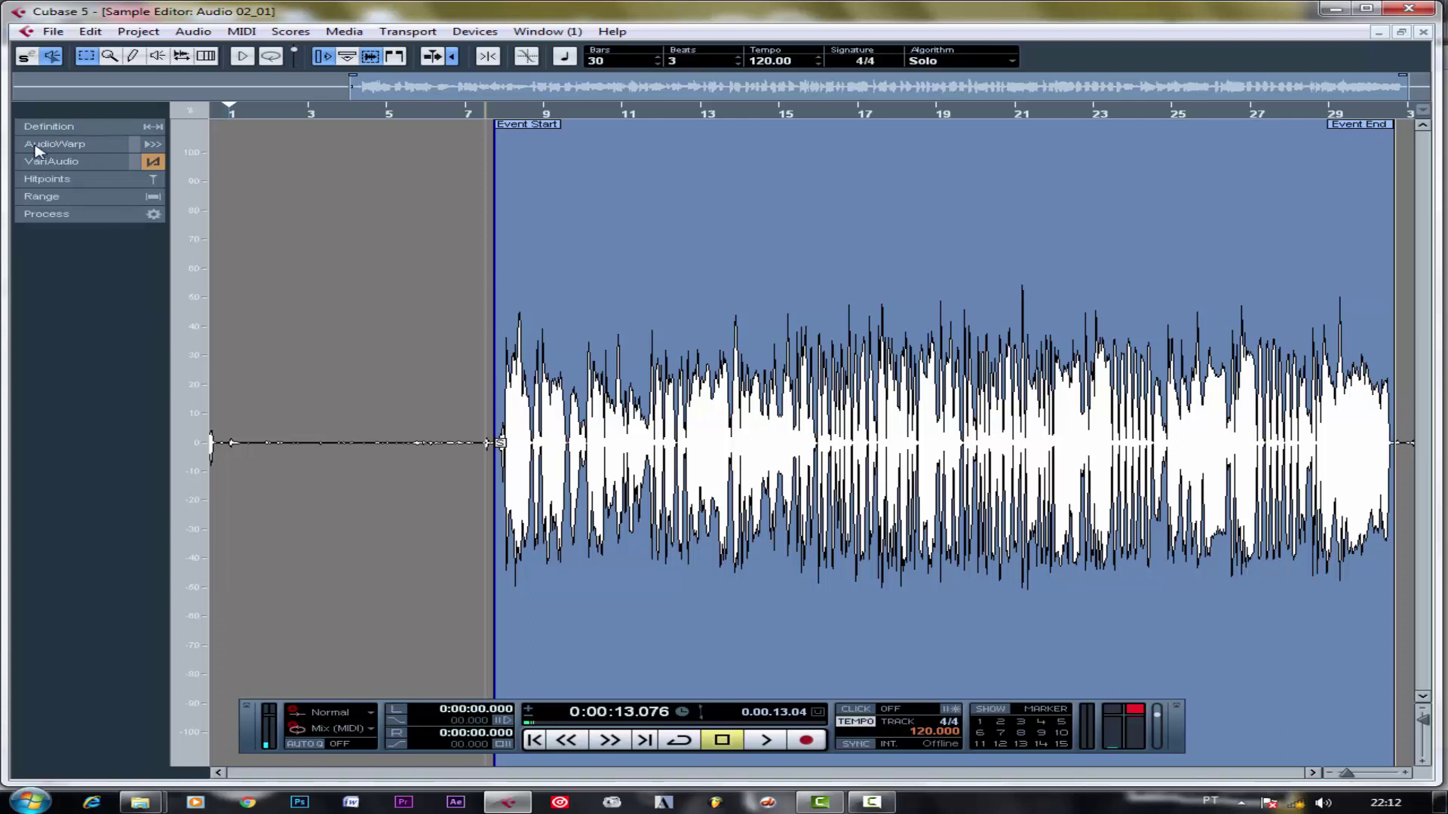
{"action": "left_click", "coordinate": [104, 145]}
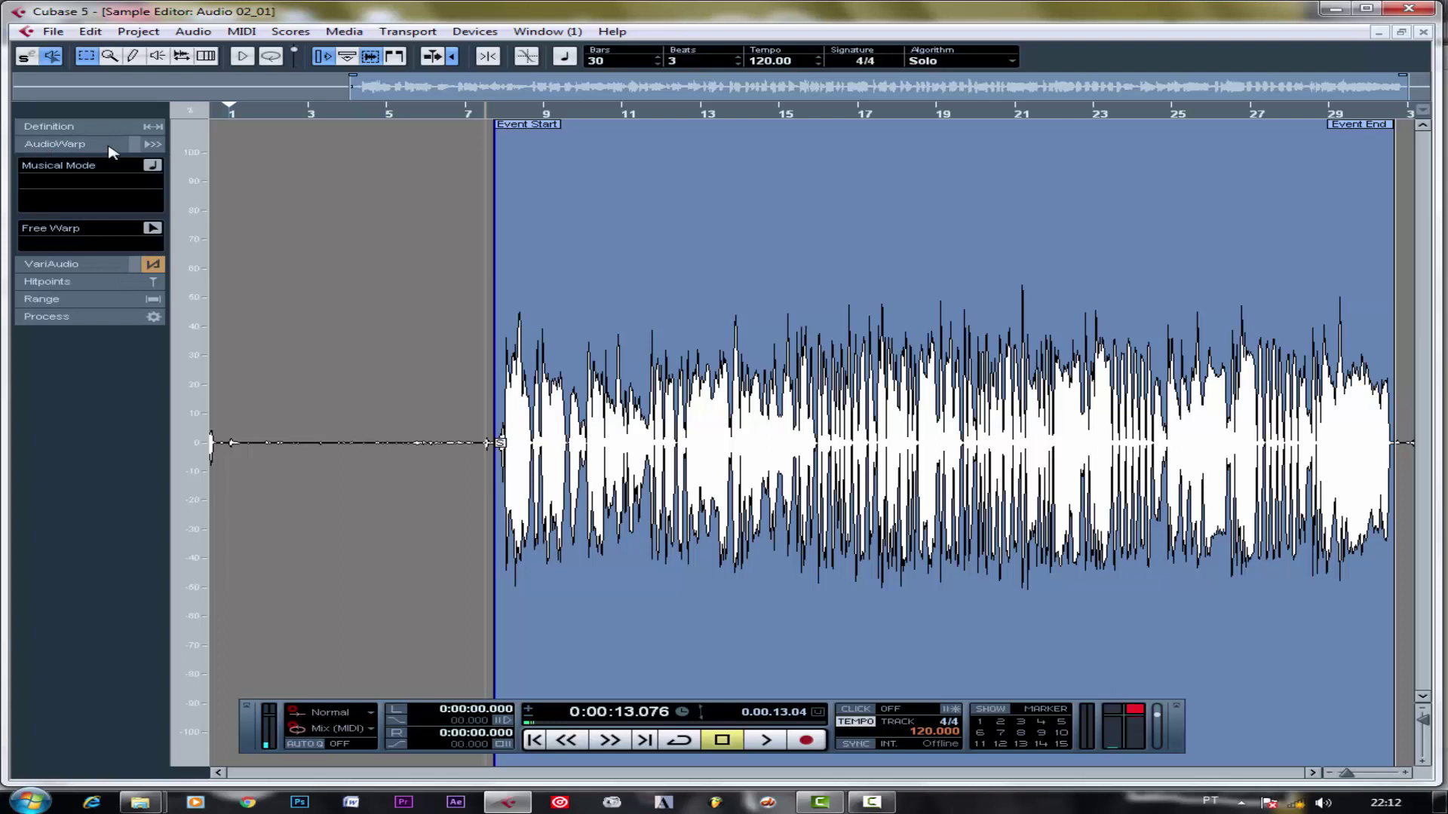
{"action": "left_click", "coordinate": [109, 146]}
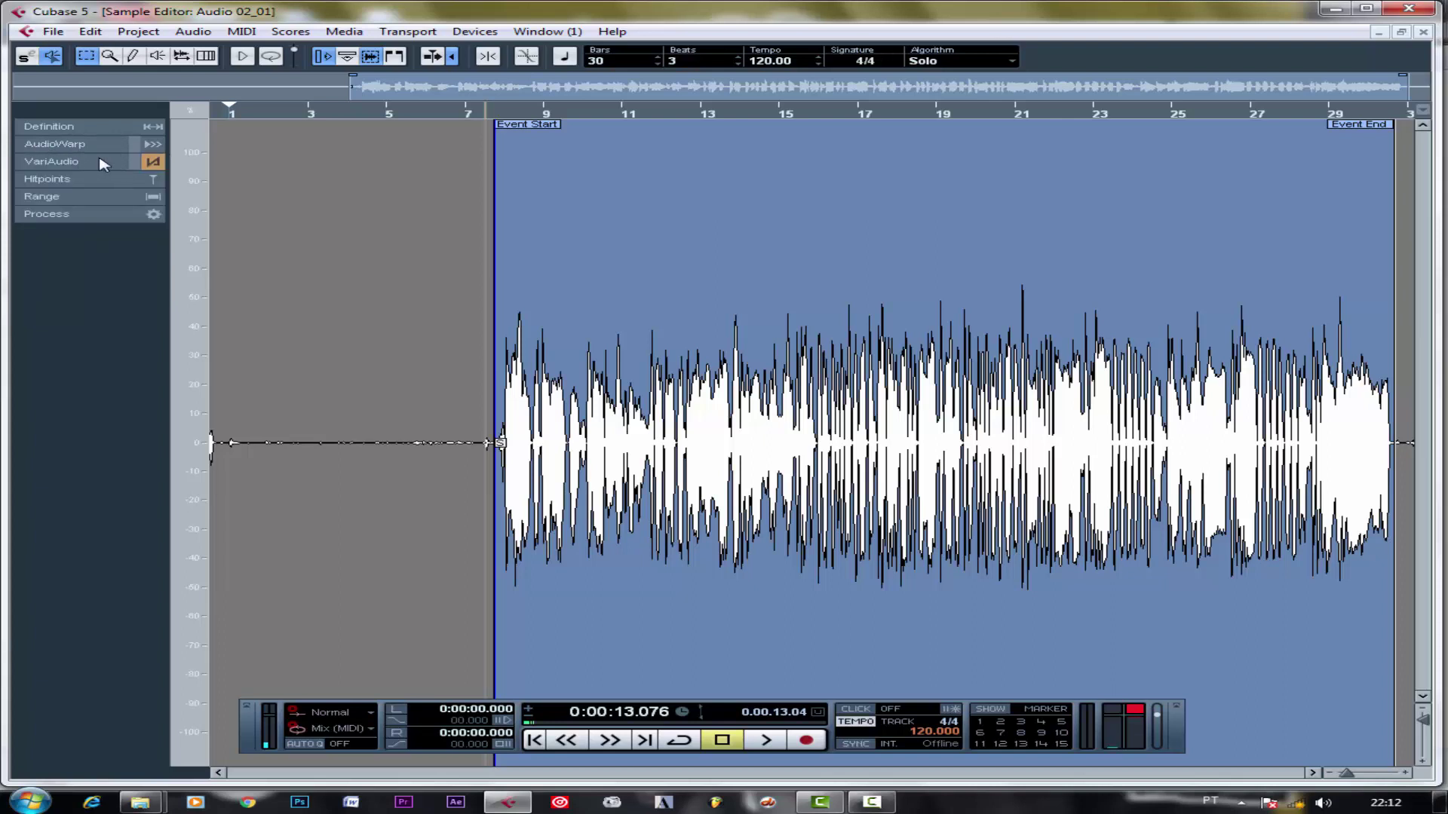
{"action": "left_click", "coordinate": [75, 161]}
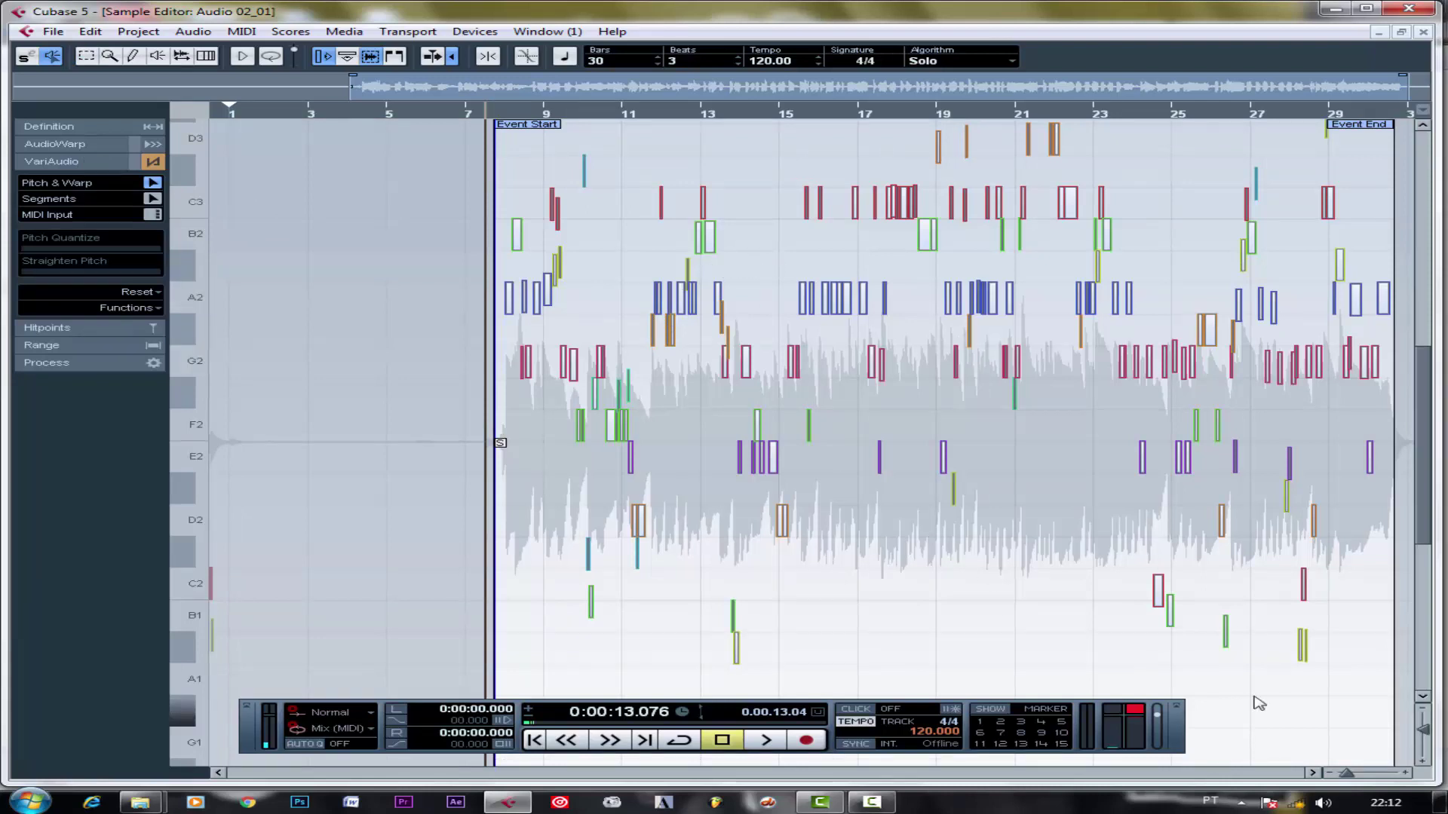
{"action": "left_click_drag", "start_coordinate": [1427, 735], "coordinate": [1423, 730]}
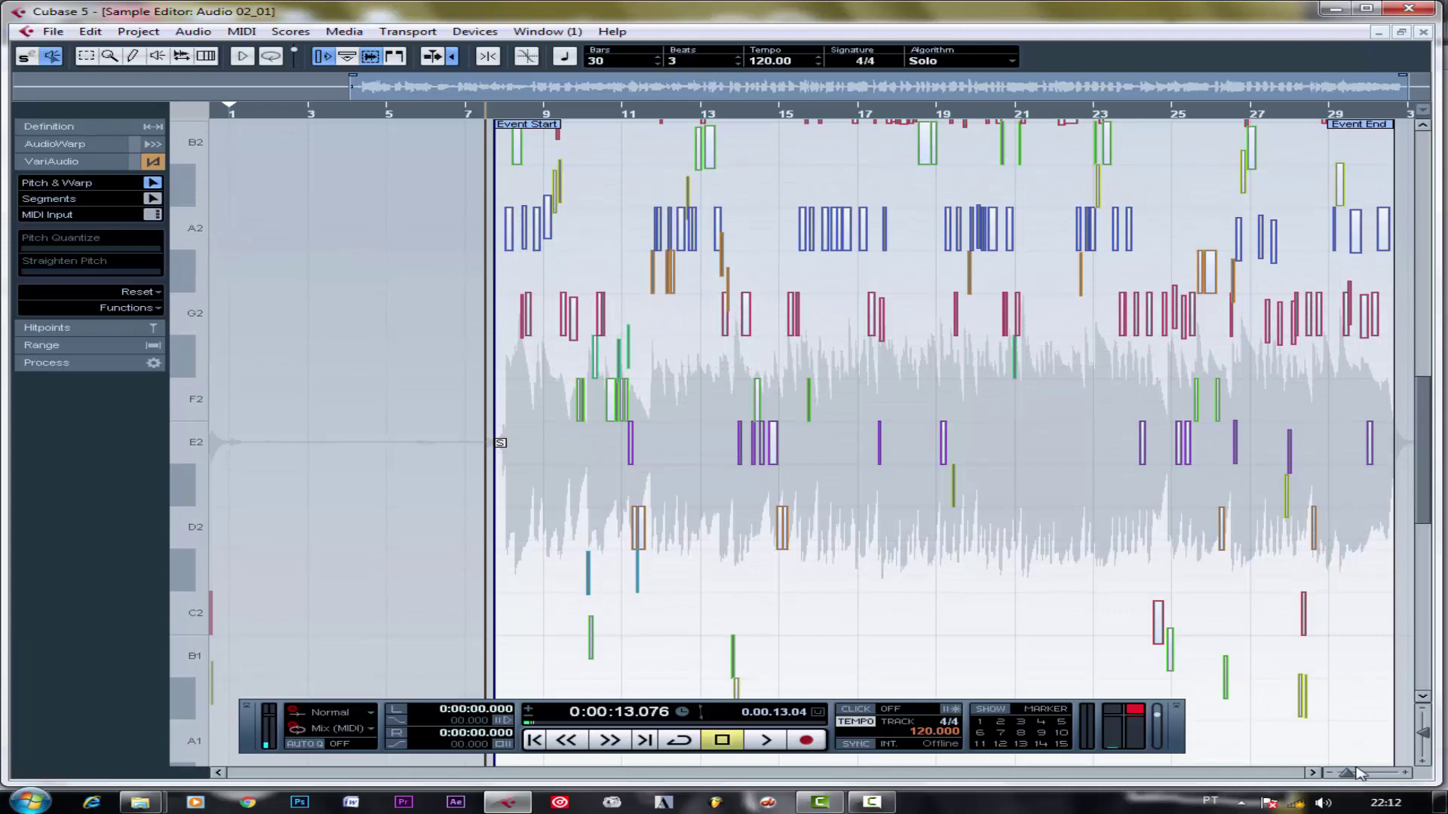
{"action": "left_click_drag", "start_coordinate": [1355, 768], "coordinate": [1358, 769]}
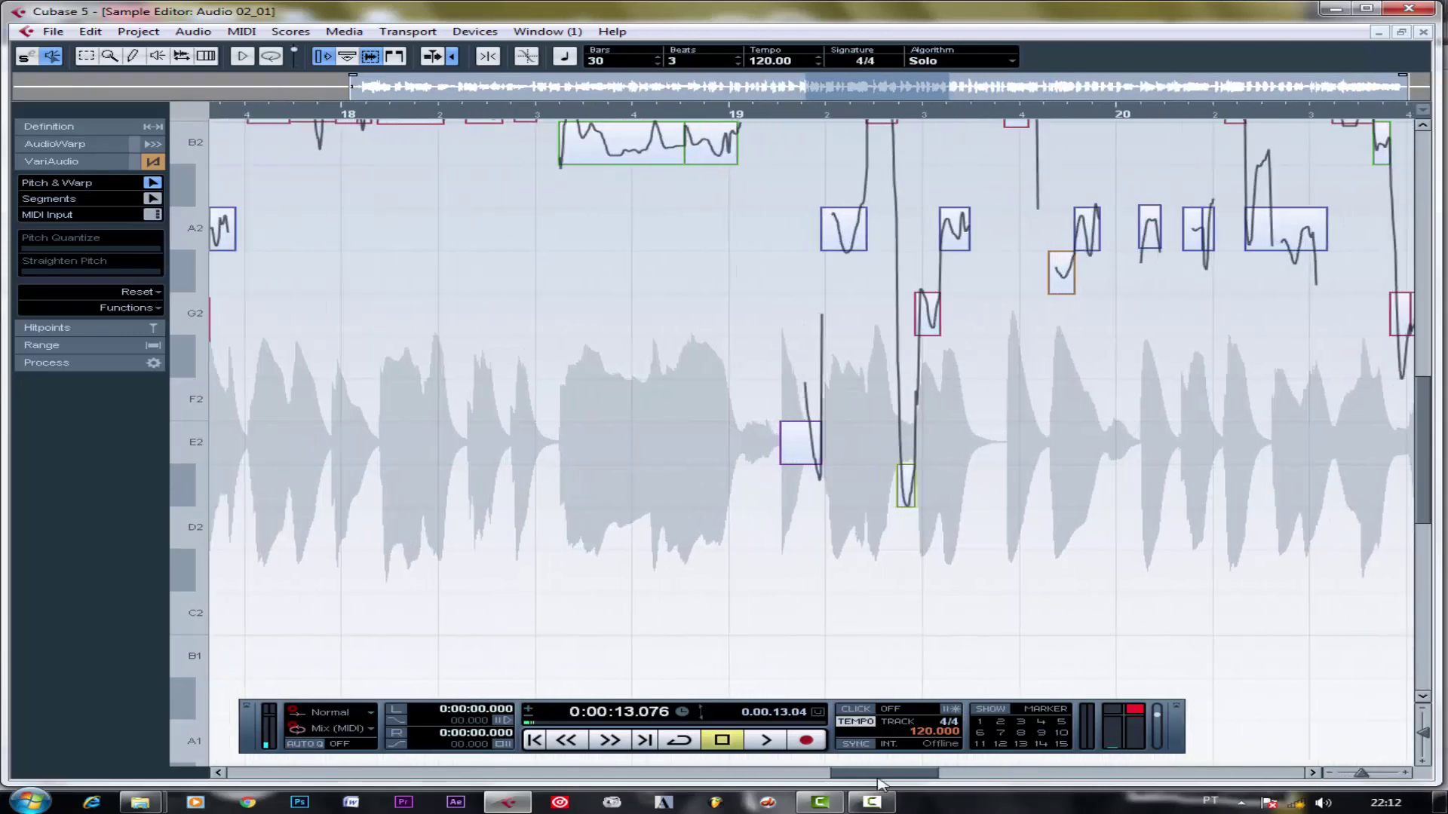
{"action": "left_click_drag", "start_coordinate": [879, 784], "coordinate": [526, 787]}
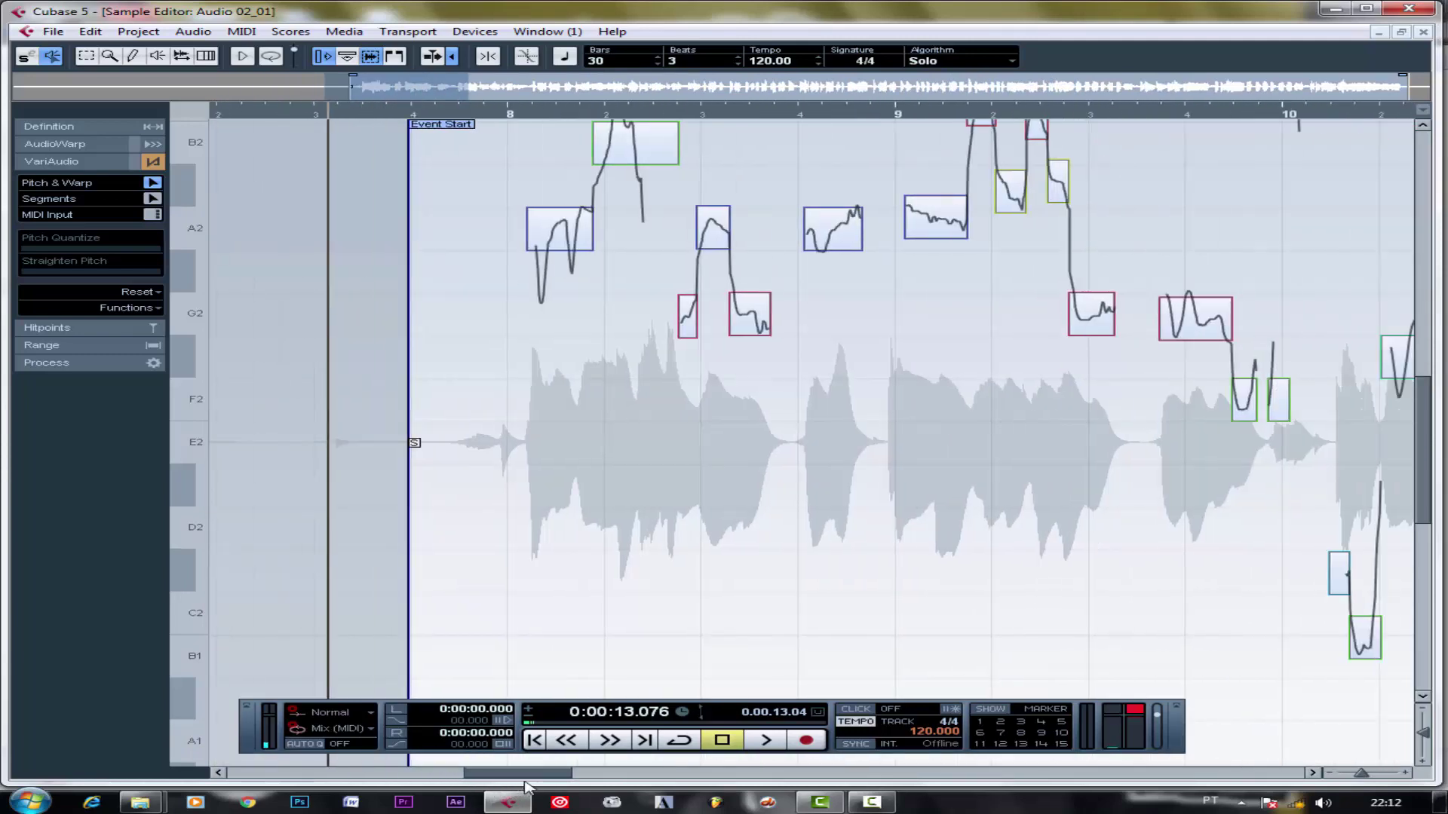
{"action": "scroll", "coordinate": [782, 576], "scroll_direction": "up", "scroll_amount": 4}
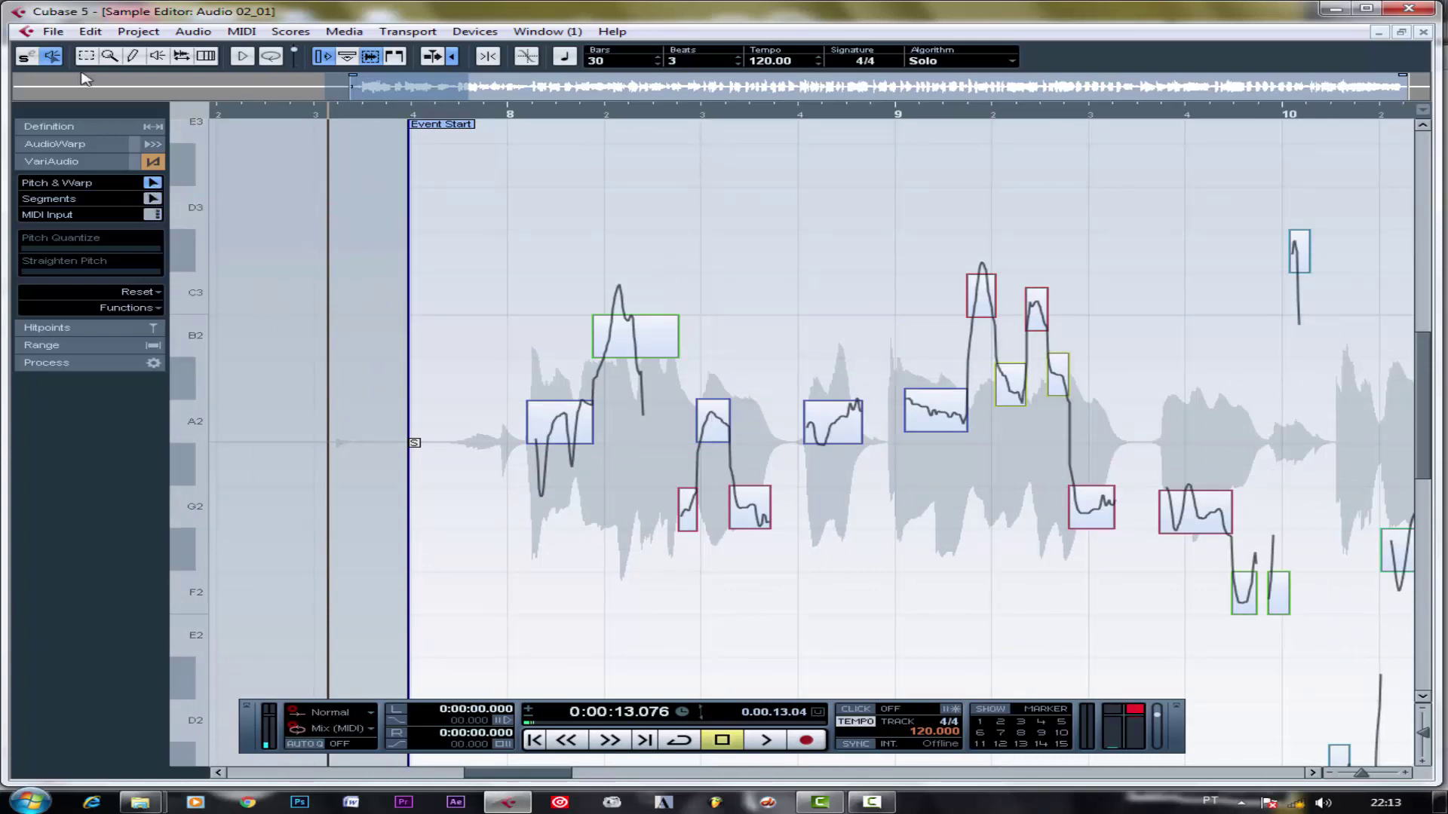
- Select all pitch segments of the vocal and snap them to their nearest semitones
{"action": "left_click", "coordinate": [93, 31]}
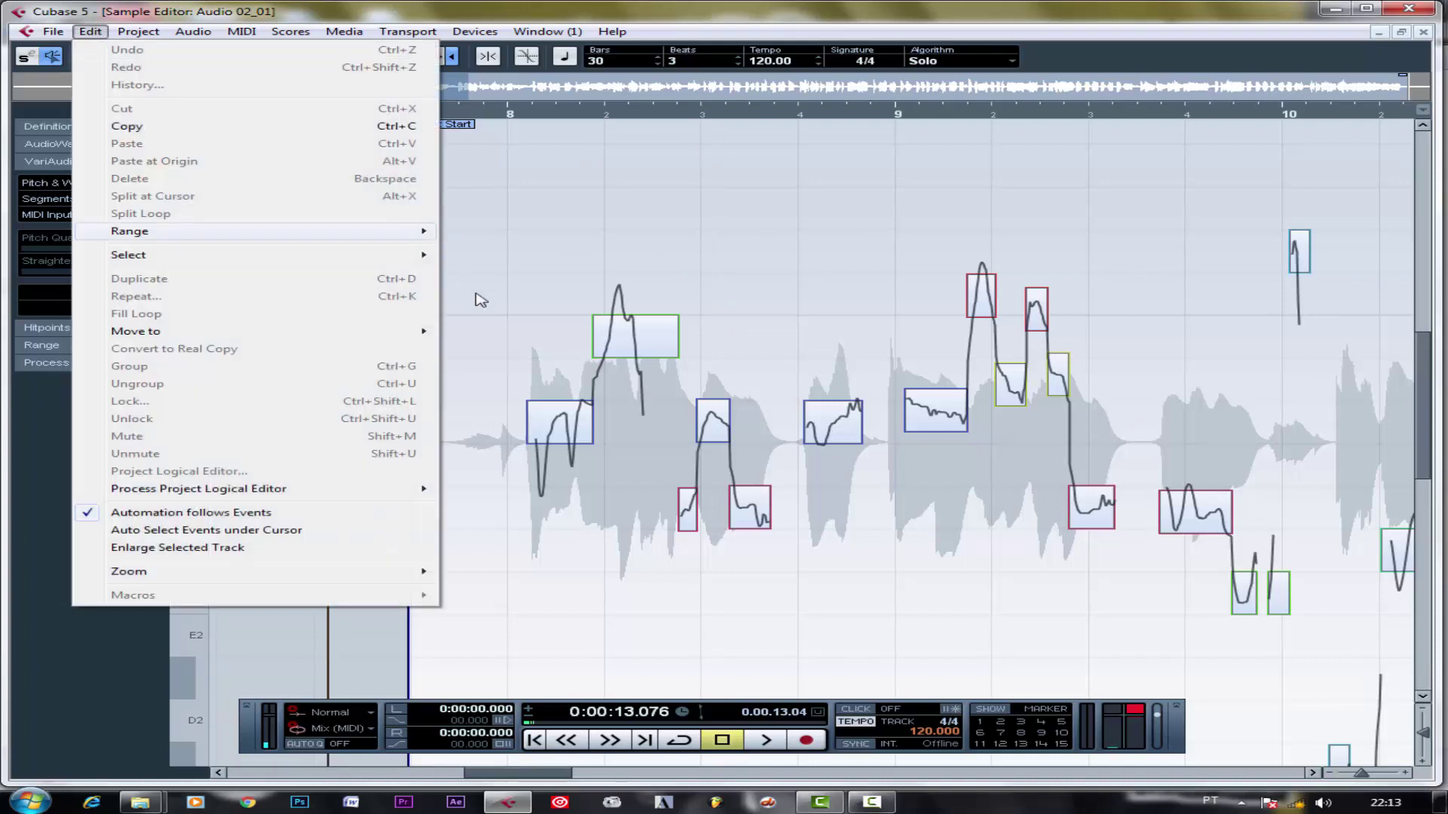
{"action": "mouse_move", "coordinate": [433, 259]}
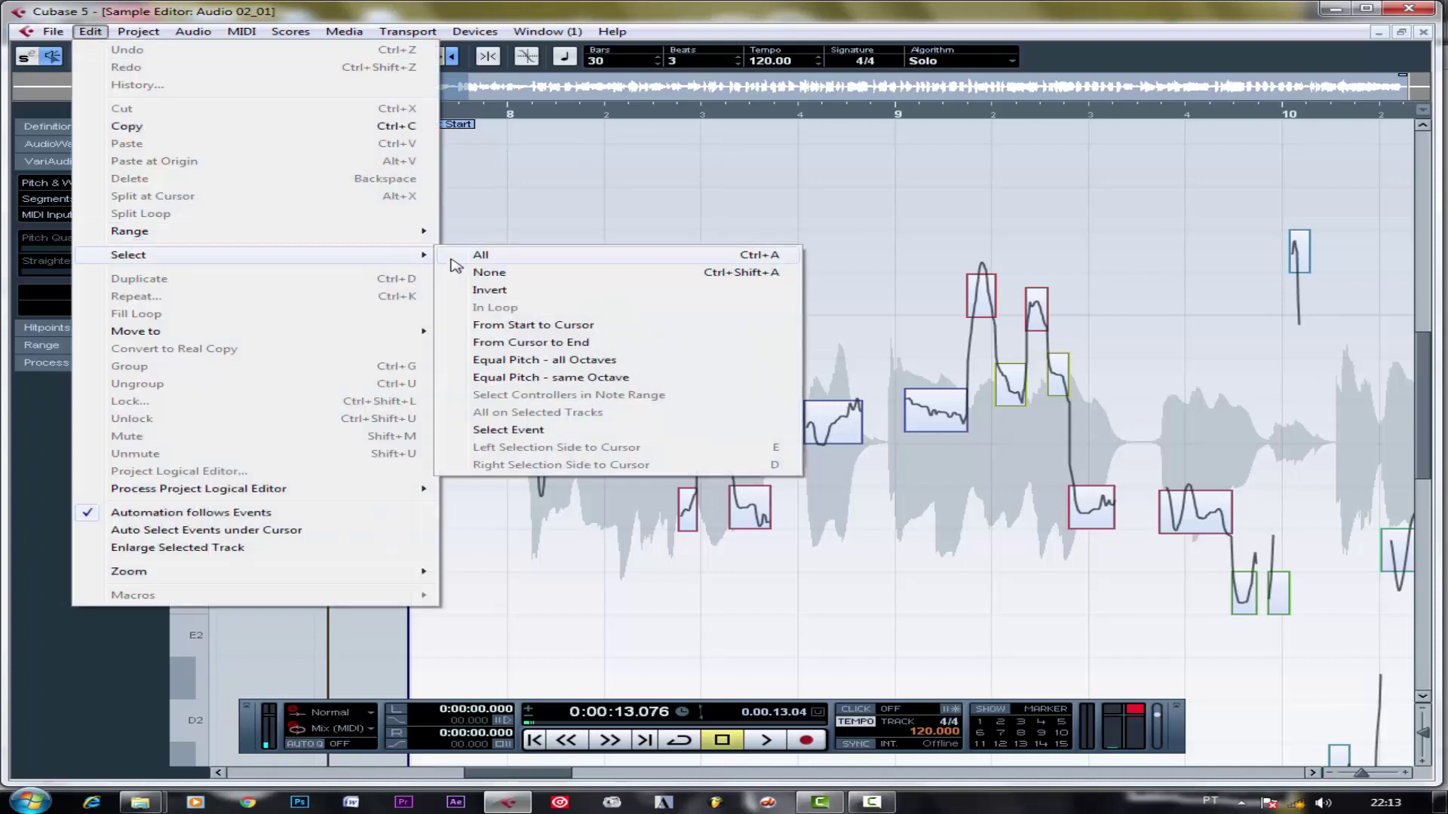
{"action": "left_click", "coordinate": [768, 258]}
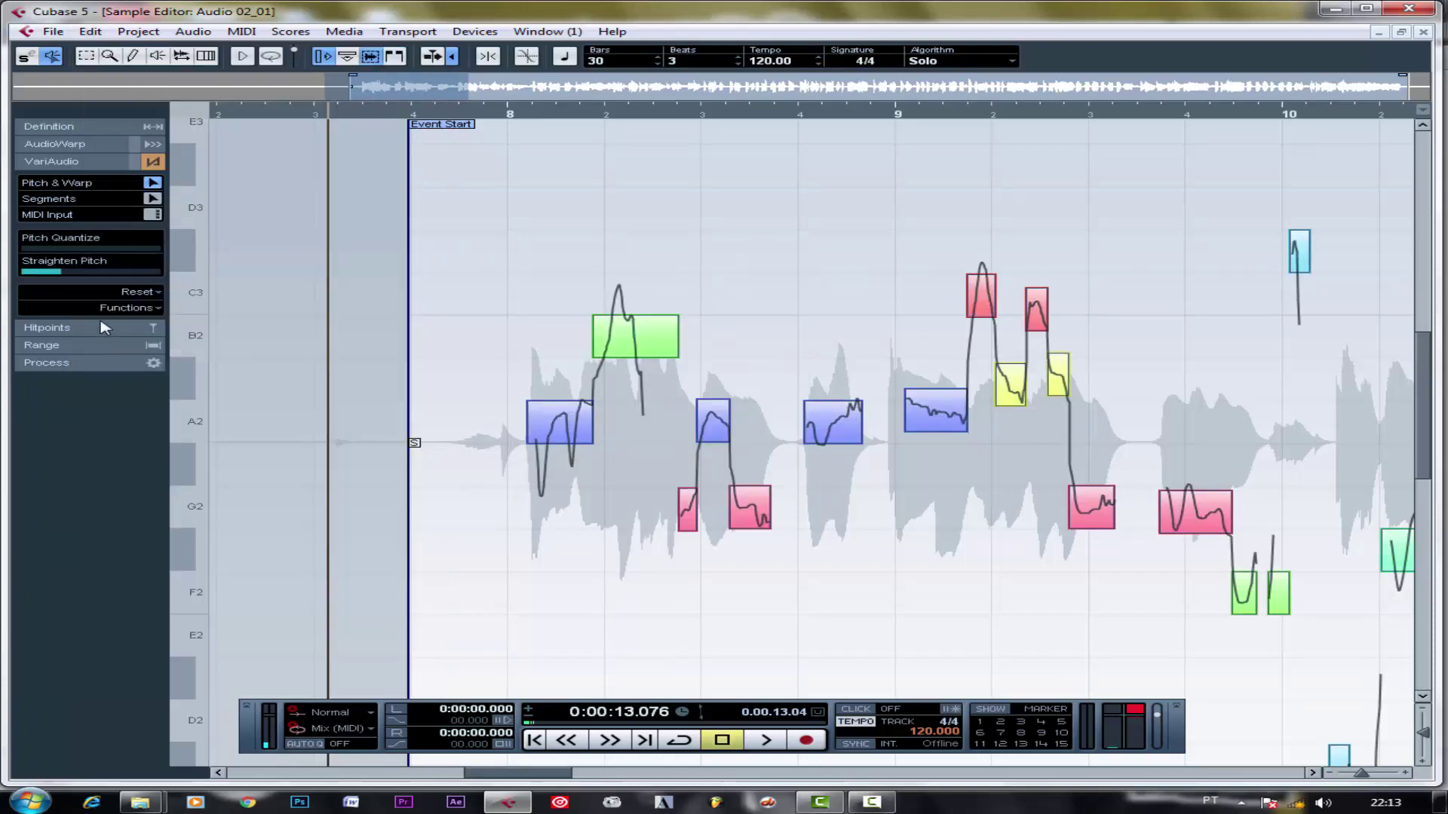
{"action": "left_click", "coordinate": [936, 407]}
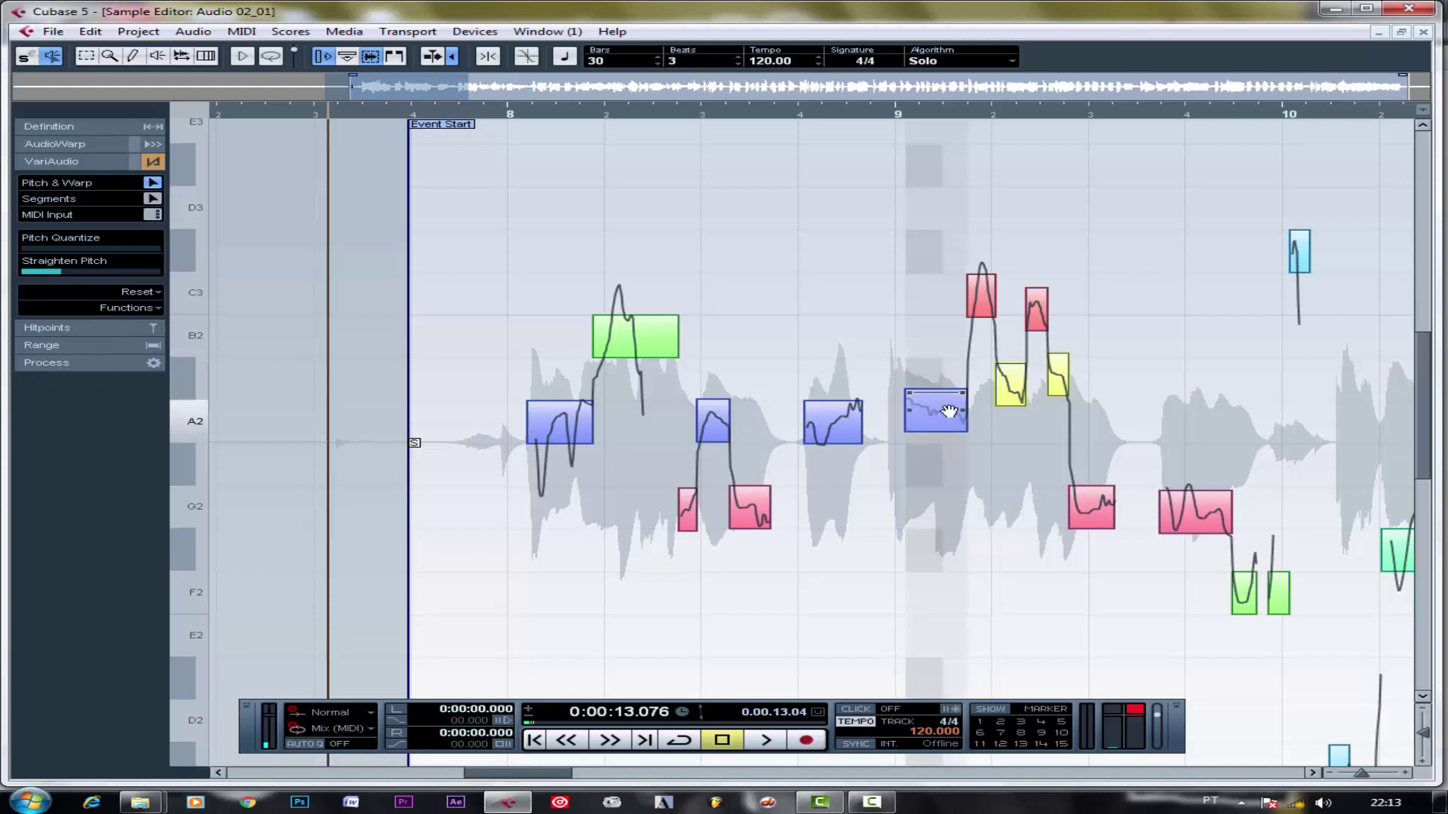
{"action": "left_click_drag", "start_coordinate": [948, 412], "coordinate": [954, 417]}
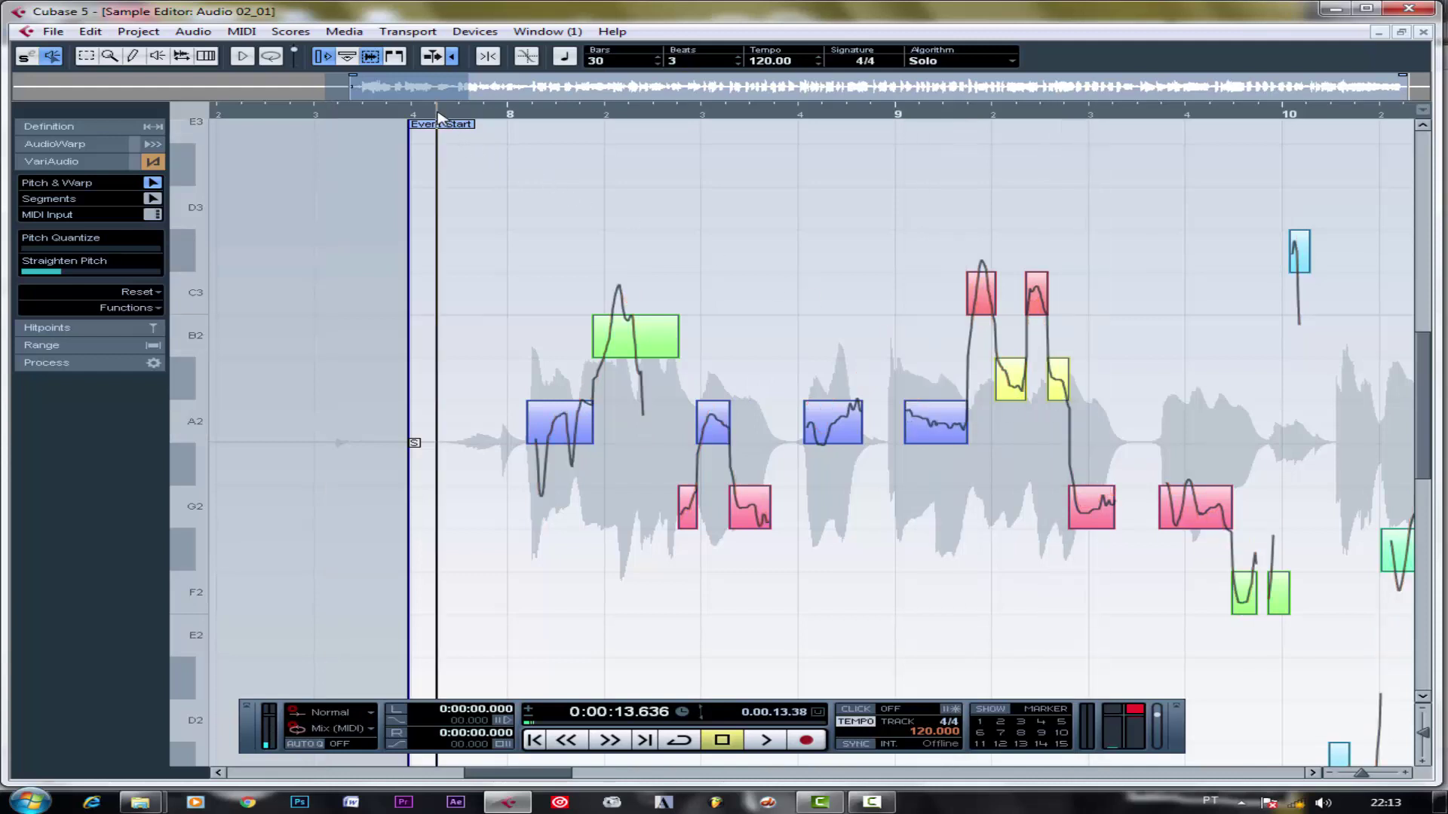
- Play the vocal from about 0:13.6 and replay it to listen to the segments after bar 8
{"action": "key", "text": "space"}
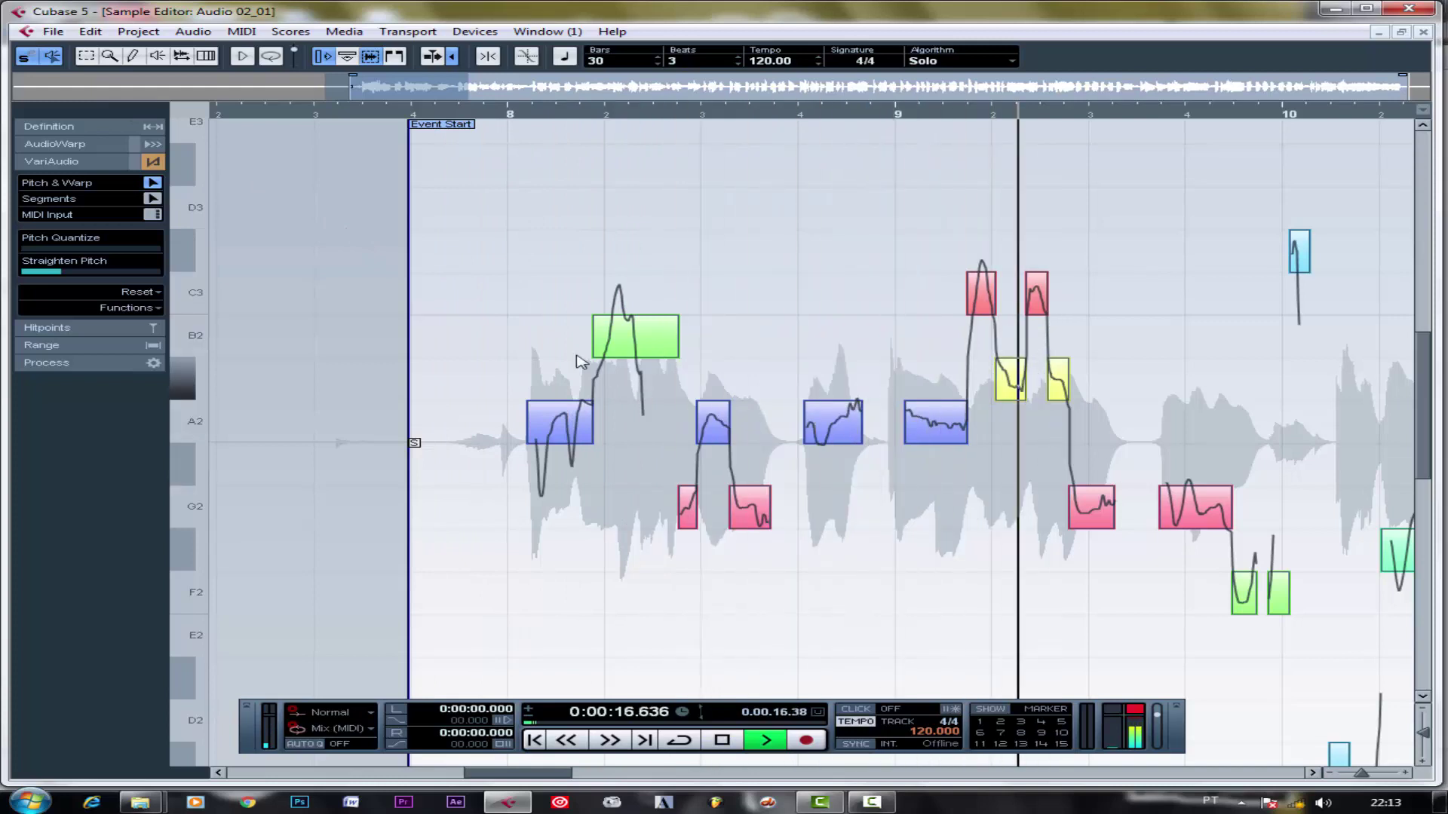
{"action": "left_click", "coordinate": [637, 338]}
{"action": "key", "text": "space"}
{"action": "key", "text": "space"}
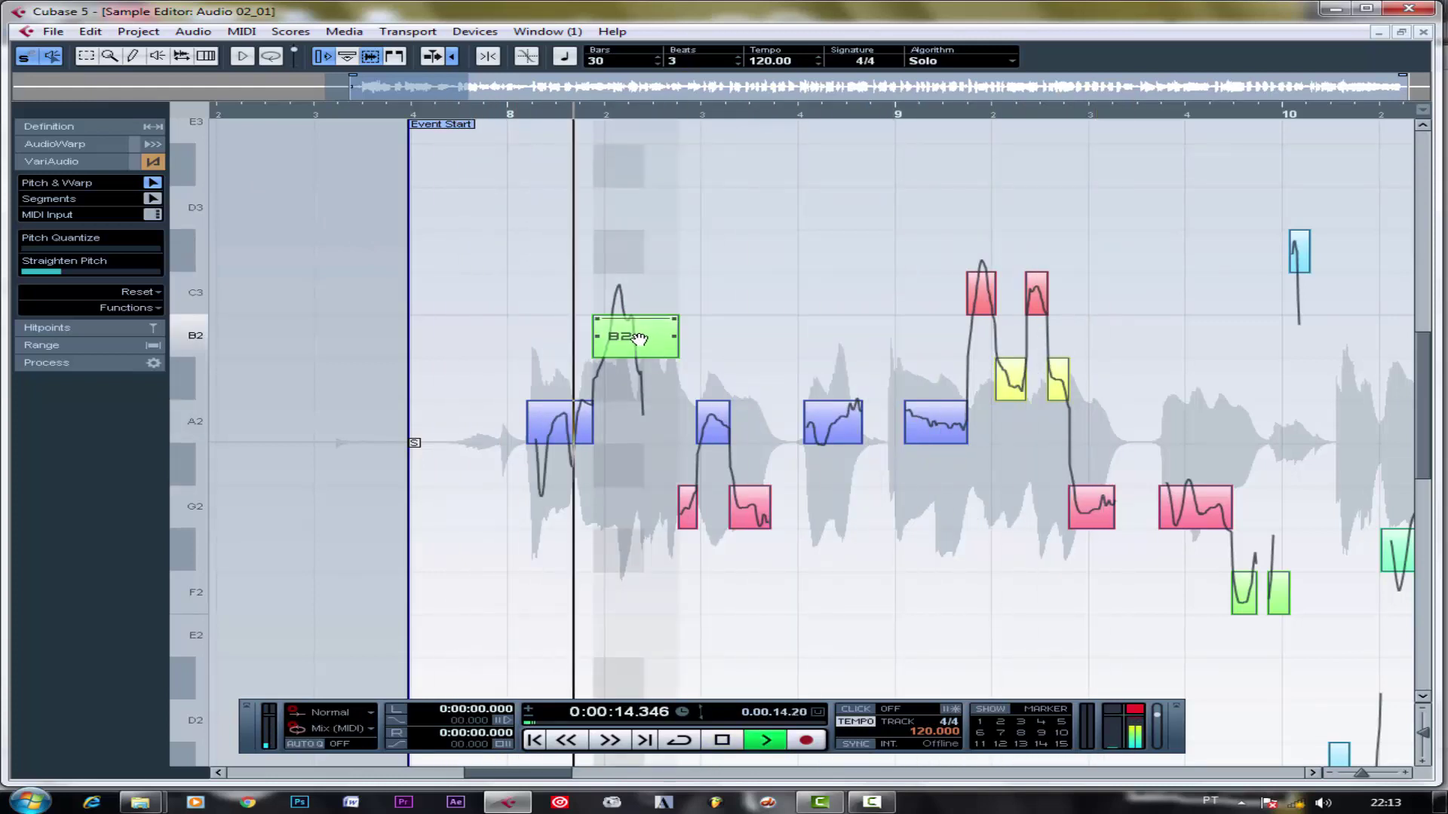
{"action": "key", "text": "space"}
{"action": "key", "text": "space"}
- Try raising all selected segments by one semitone, undo the shift, stop playback and clear the selection
{"action": "left_click_drag", "start_coordinate": [642, 332], "coordinate": [646, 308]}
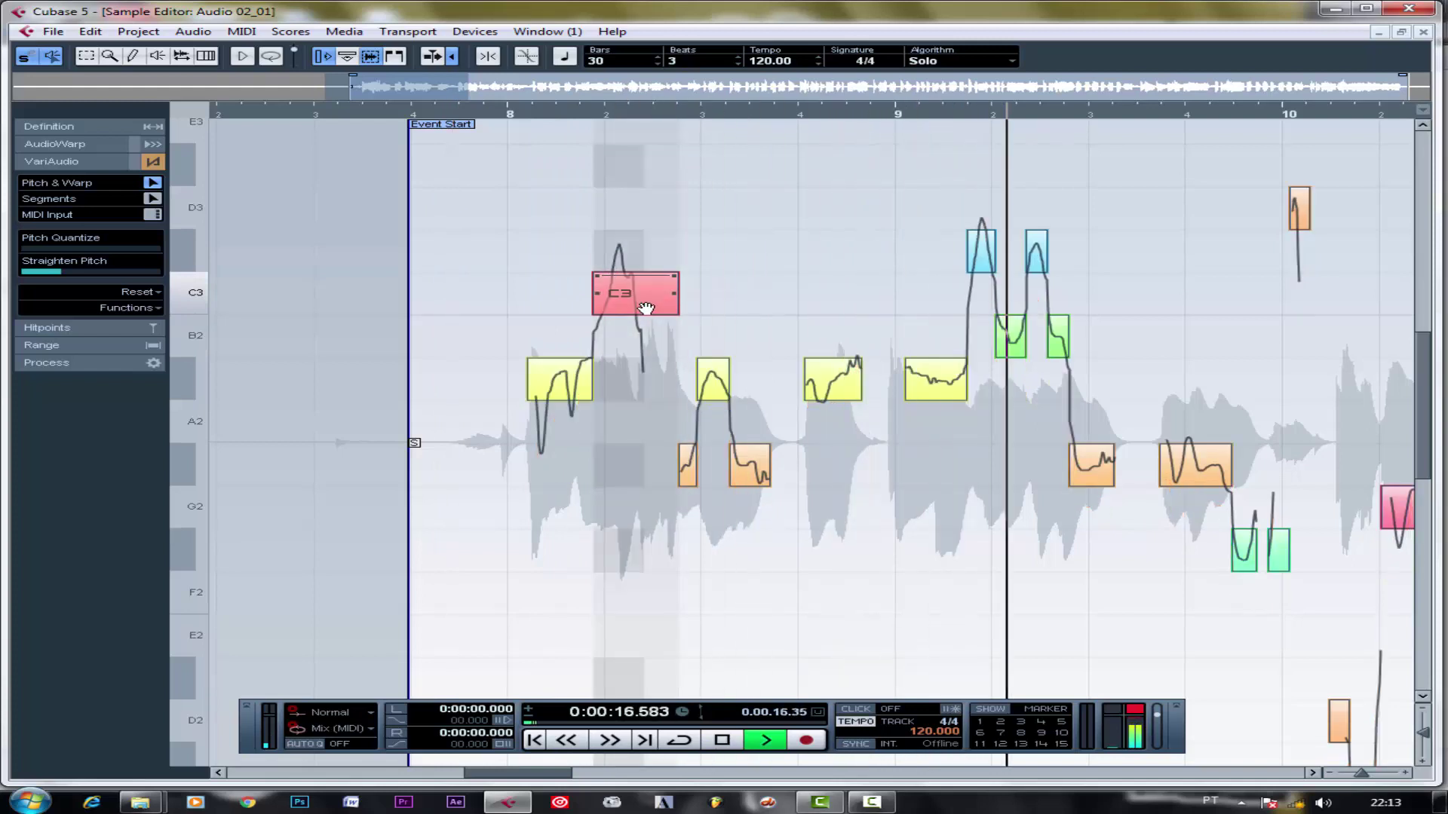
{"action": "key", "text": "ctrl+z"}
{"action": "key", "text": "space"}
{"action": "left_click", "coordinate": [734, 356]}
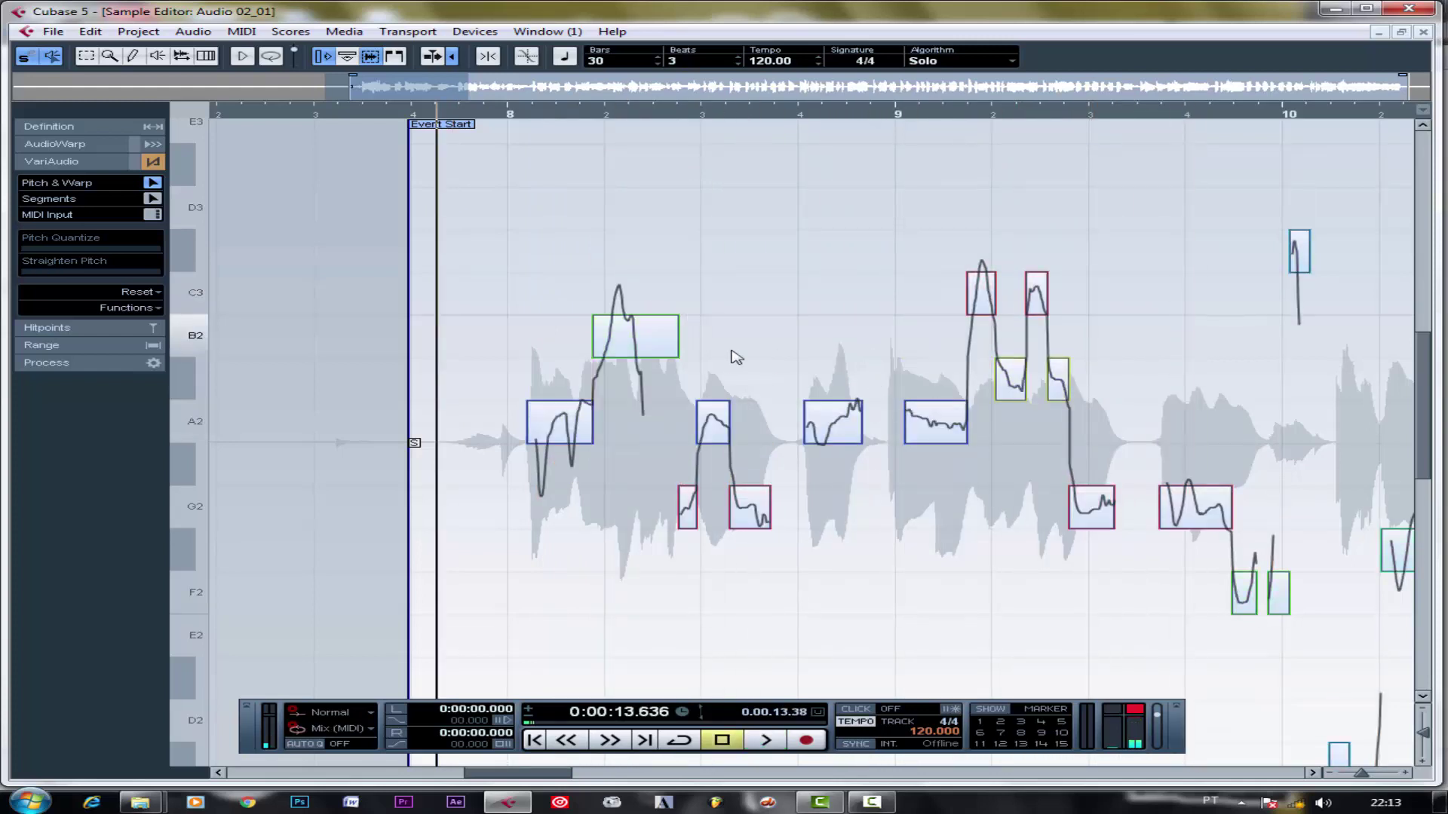
- Try the B2 segment just after bar 8 at C#3 during playback, and return it to B2
{"action": "left_click_drag", "start_coordinate": [650, 335], "coordinate": [658, 272]}
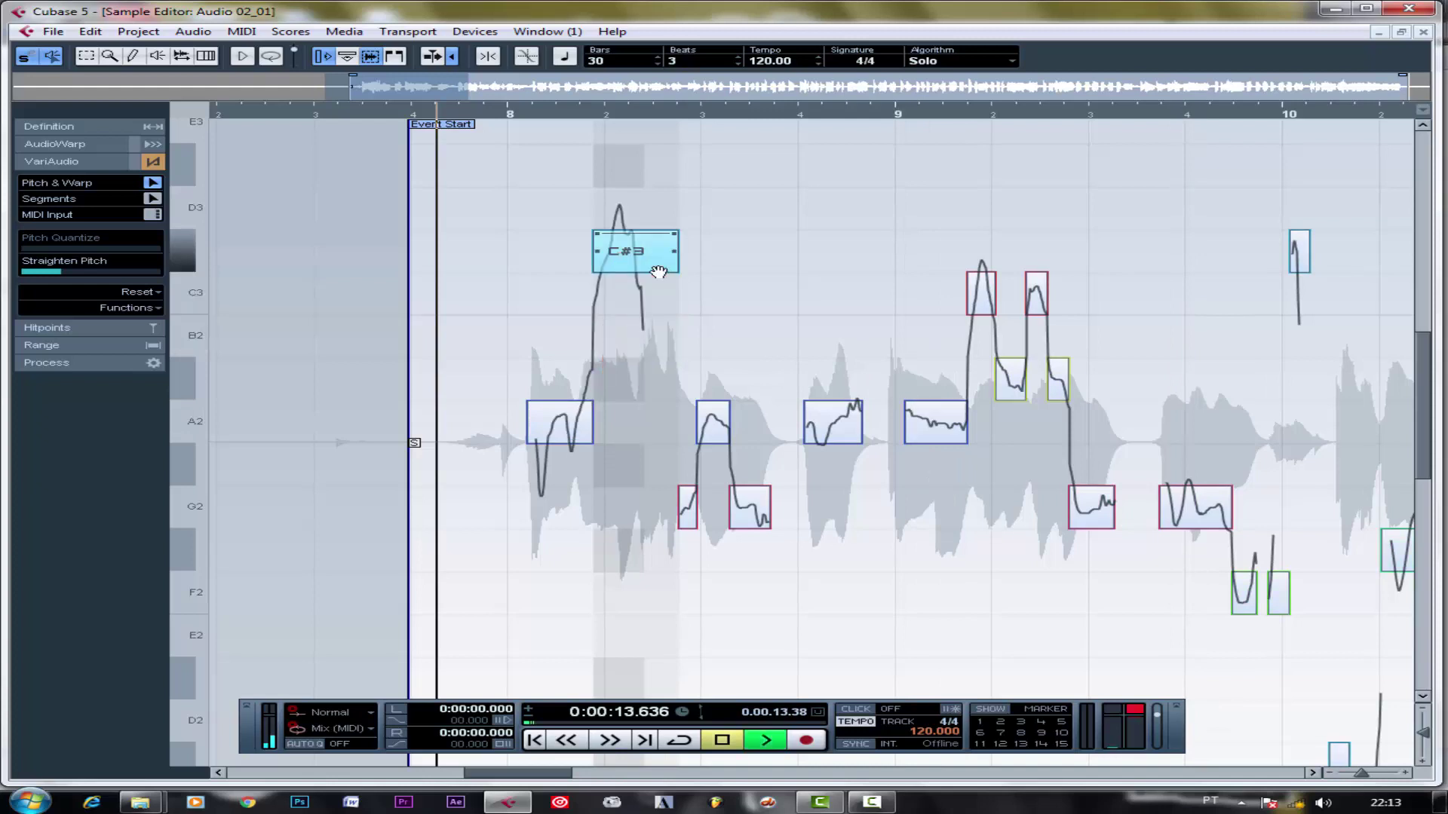
{"action": "key", "text": "space"}
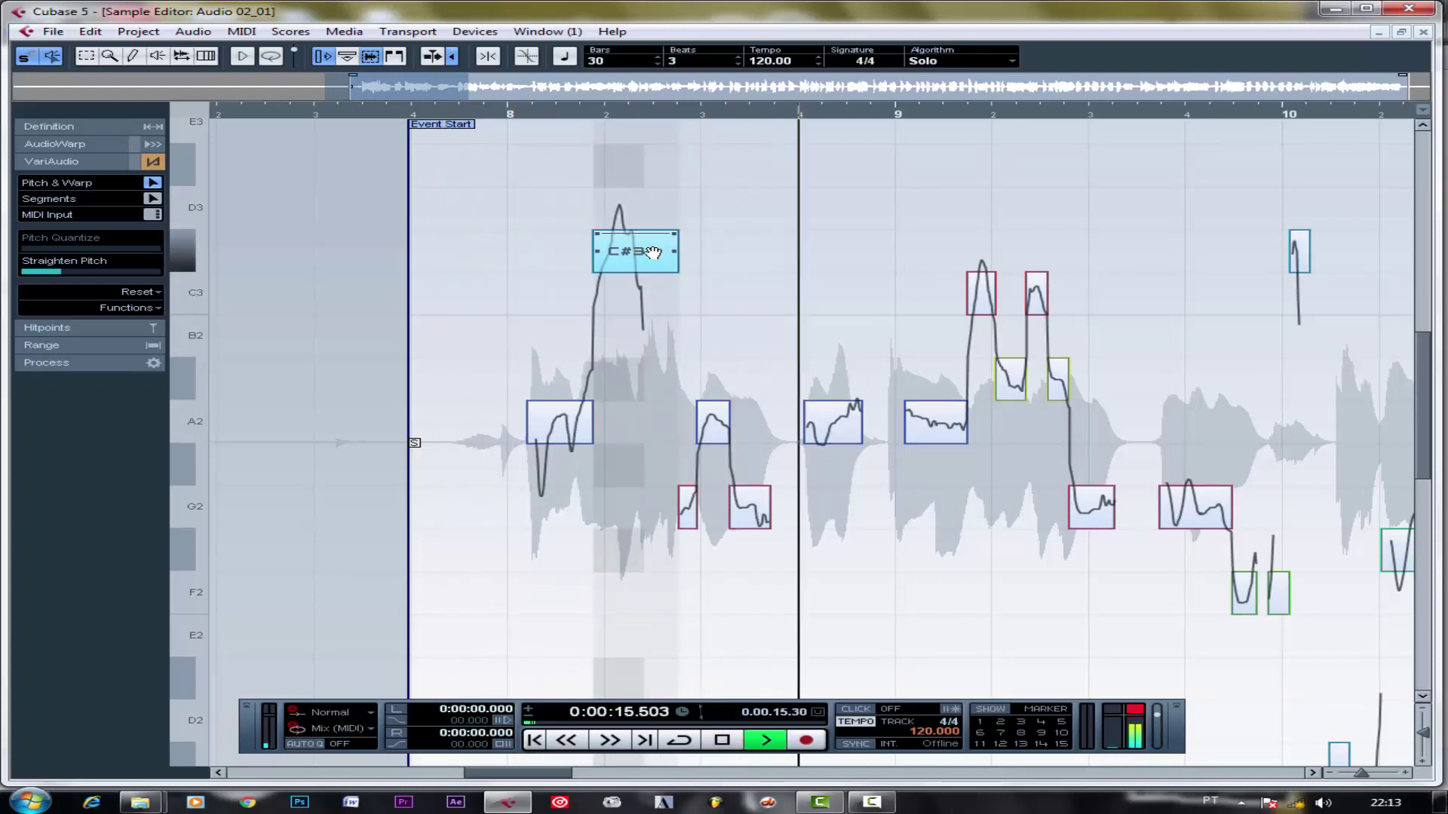
{"action": "key", "text": "space"}
{"action": "left_click_drag", "start_coordinate": [653, 252], "coordinate": [644, 331]}
{"action": "key", "text": "space"}
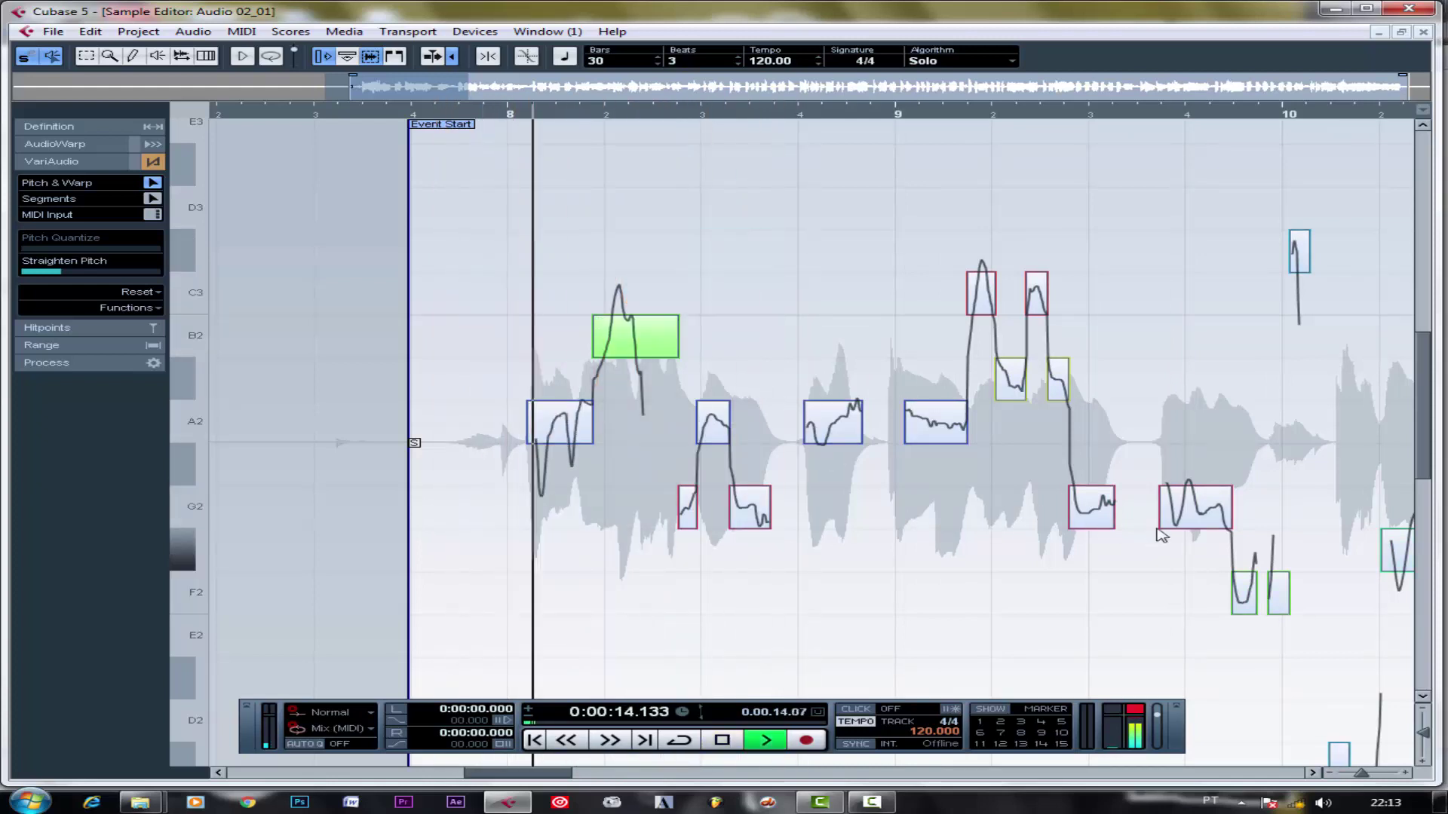
- Try the longer G2 segment before bar 10 at G#2 and return it to G2
{"action": "left_click", "coordinate": [1207, 511]}
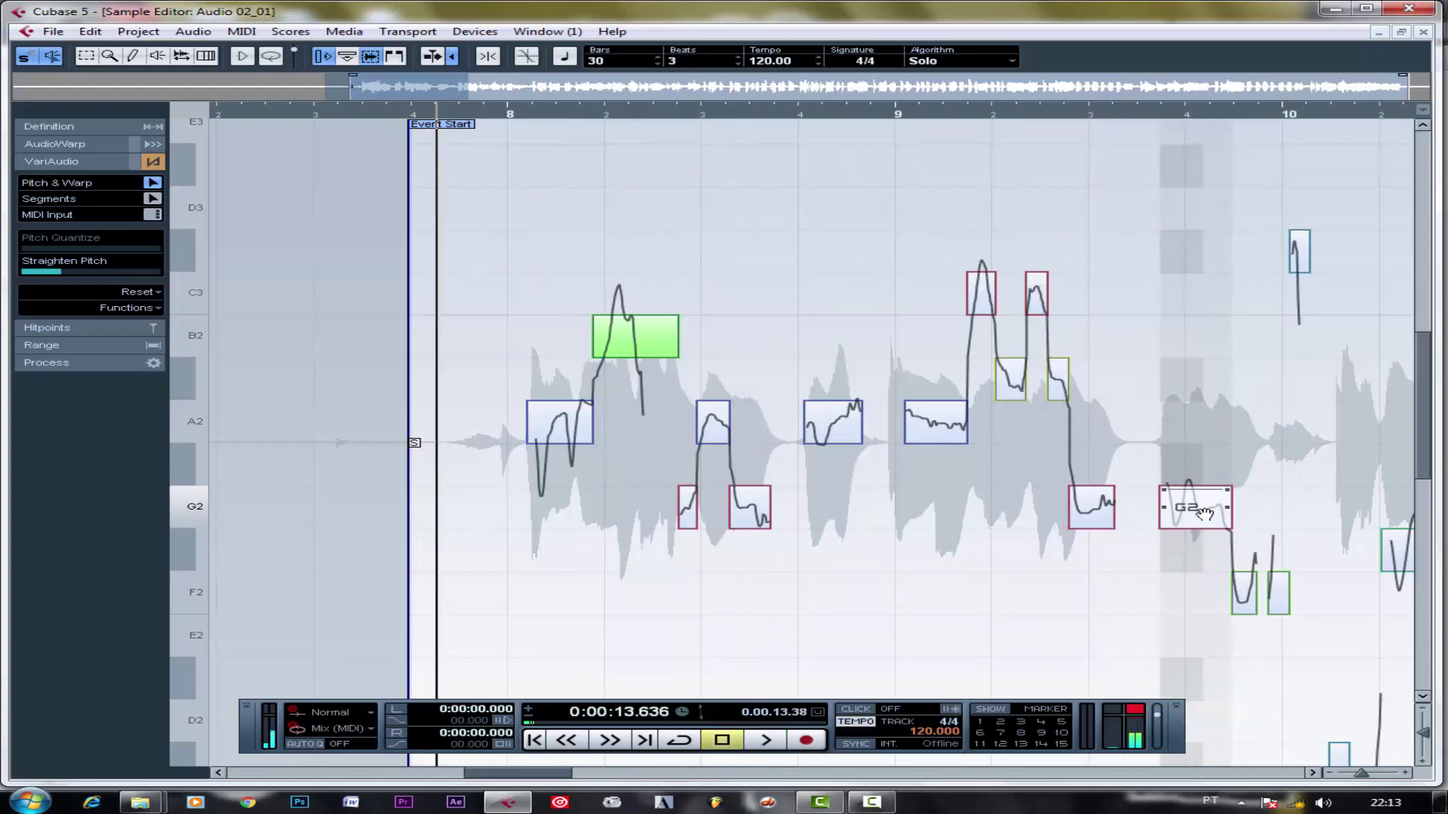
{"action": "left_click_drag", "start_coordinate": [1206, 513], "coordinate": [1181, 474]}
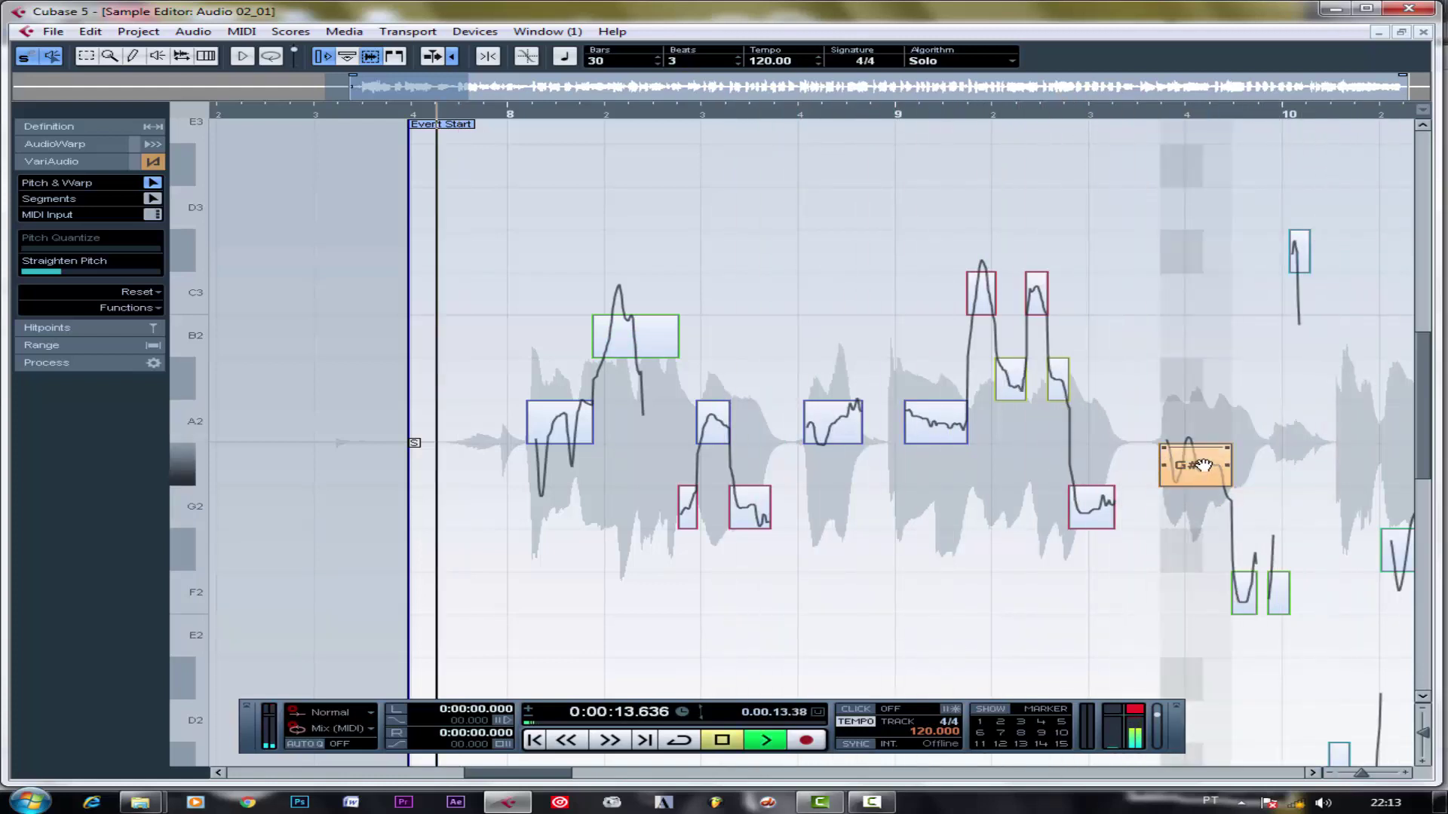
{"action": "left_click_drag", "start_coordinate": [1203, 465], "coordinate": [1203, 508]}
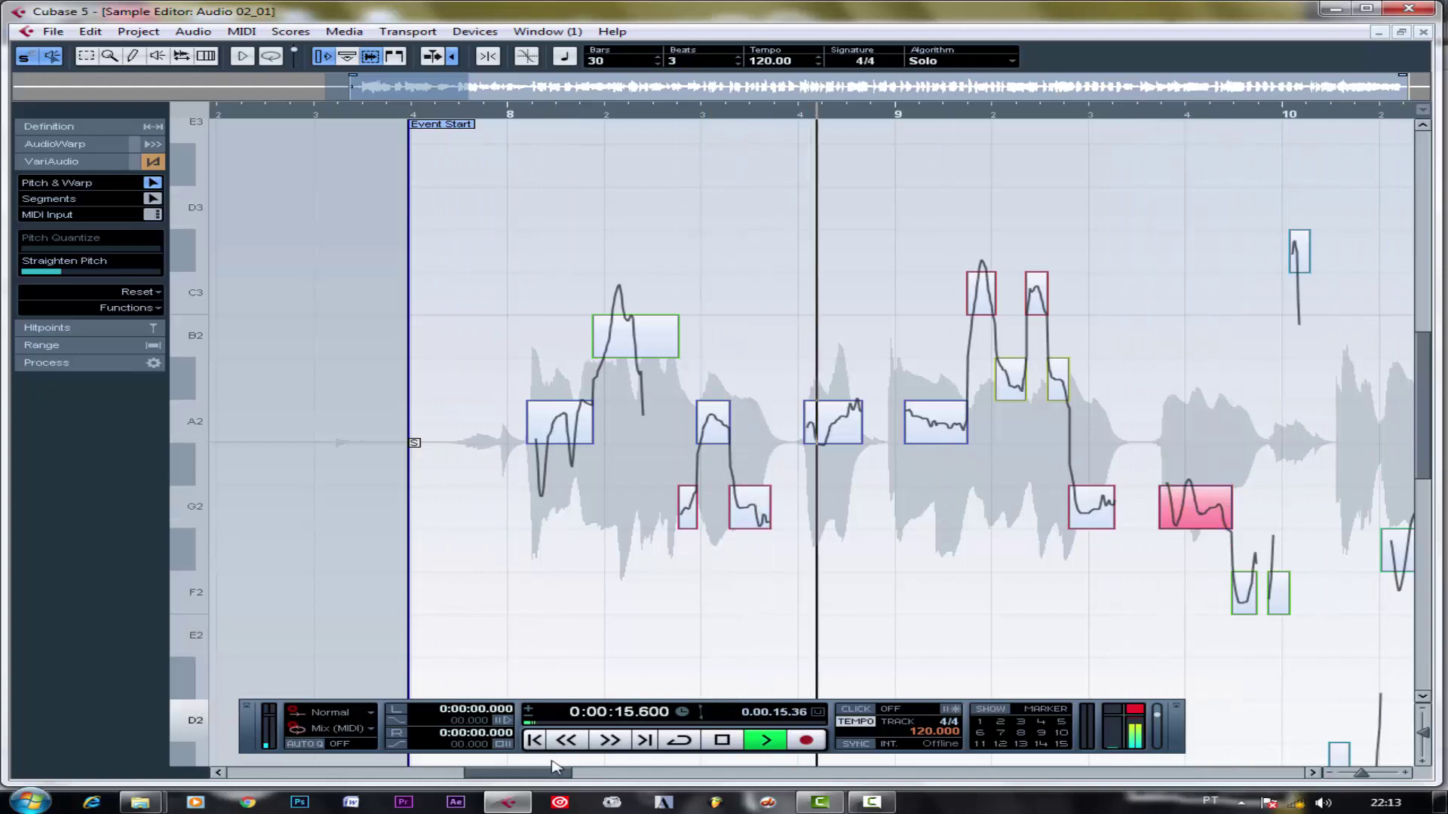
- Select all pitch segments and set Straighten Pitch close to its maximum
{"action": "mouse_move", "coordinate": [554, 767]}
{"action": "left_mouse_down"}
{"action": "mouse_move", "coordinate": [665, 770]}
{"action": "mouse_move", "coordinate": [542, 766]}
{"action": "left_mouse_up"}
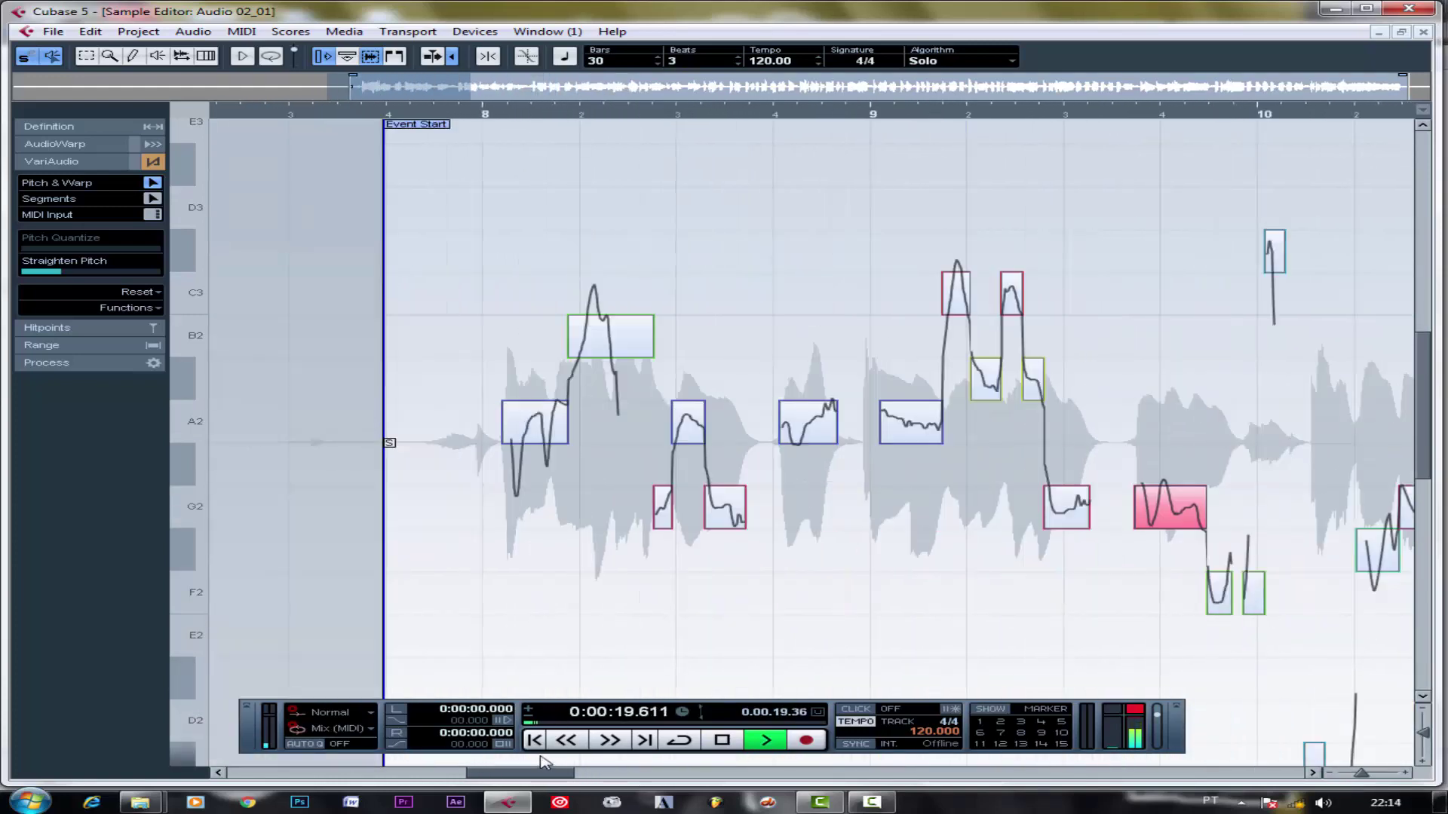
{"action": "key", "text": "ctrl+a"}
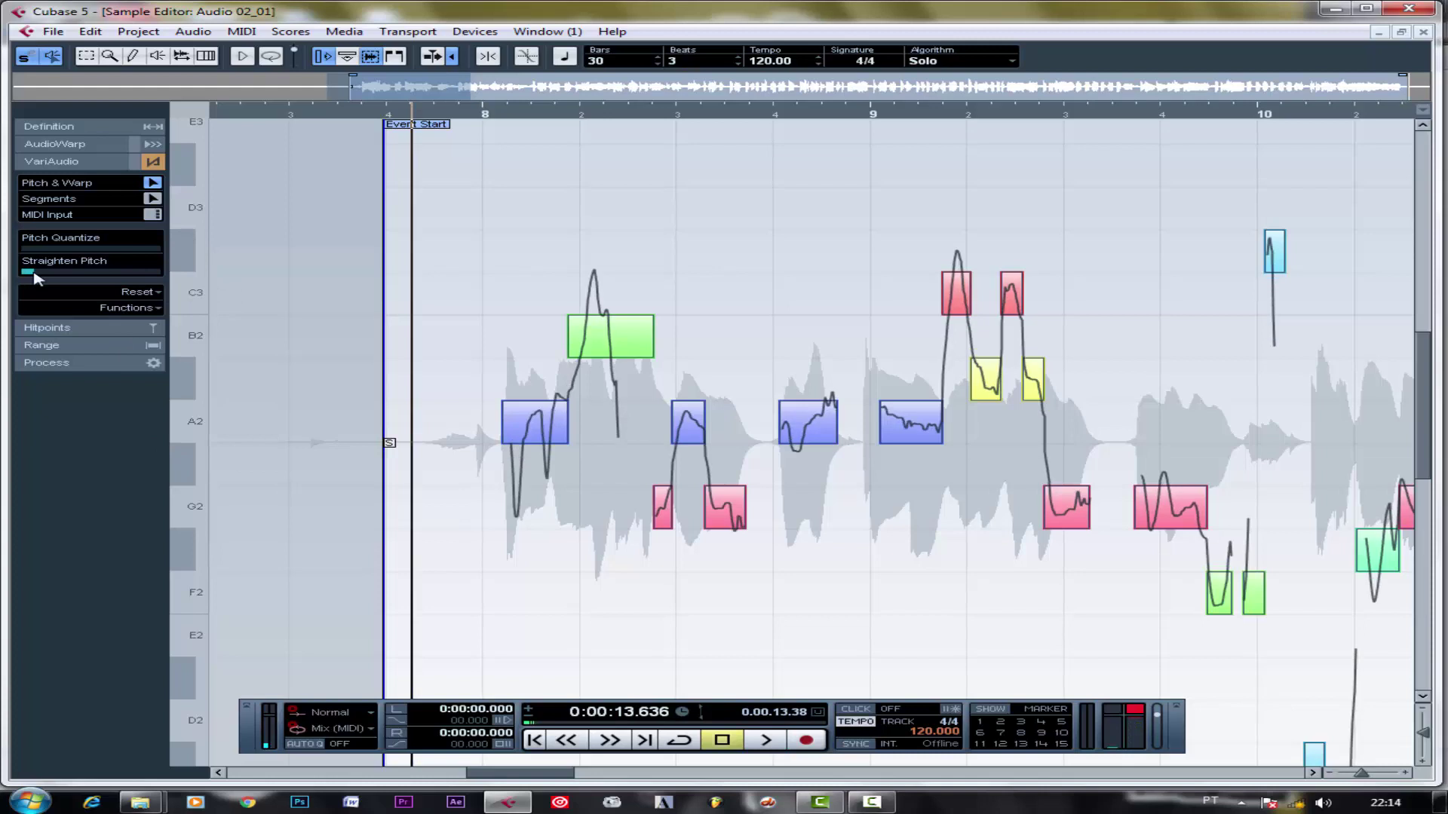
{"action": "left_click", "coordinate": [156, 273]}
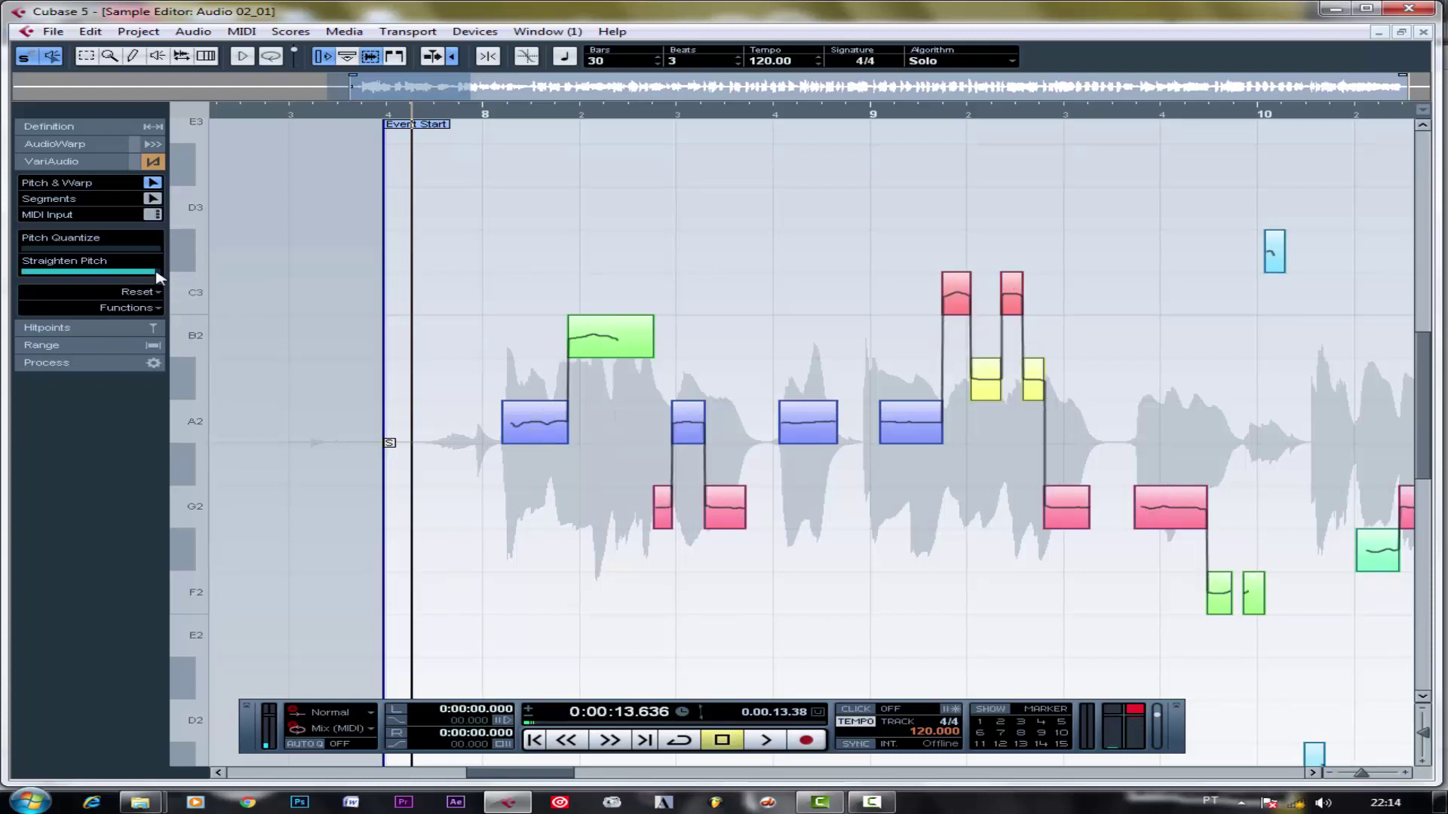
- Play the straightened vocal and follow its pitch segments through to about bar 16
{"action": "key", "text": "space"}
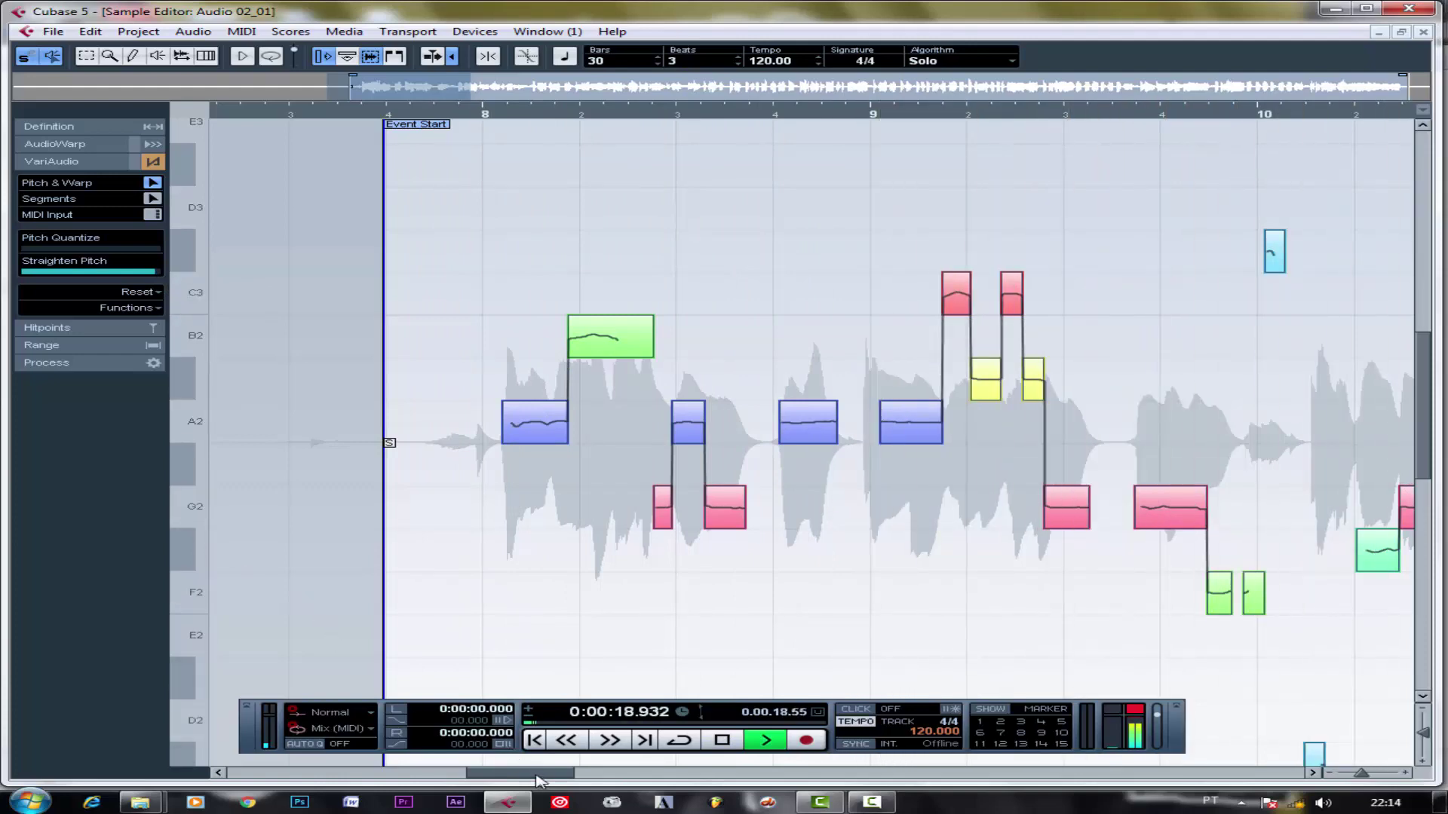
{"action": "left_click_drag", "start_coordinate": [540, 773], "coordinate": [794, 791]}
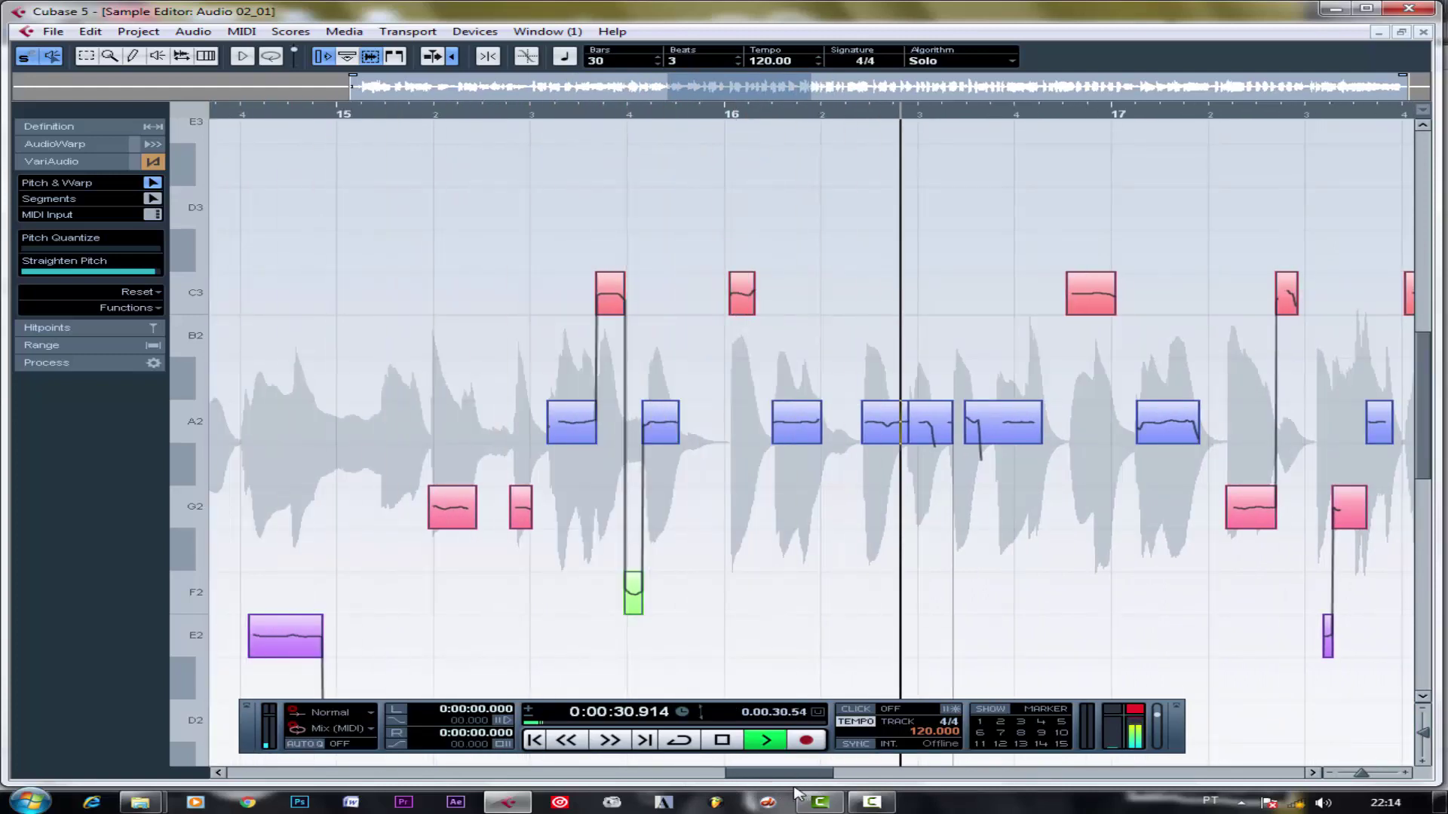
{"action": "left_click_drag", "start_coordinate": [795, 792], "coordinate": [772, 795]}
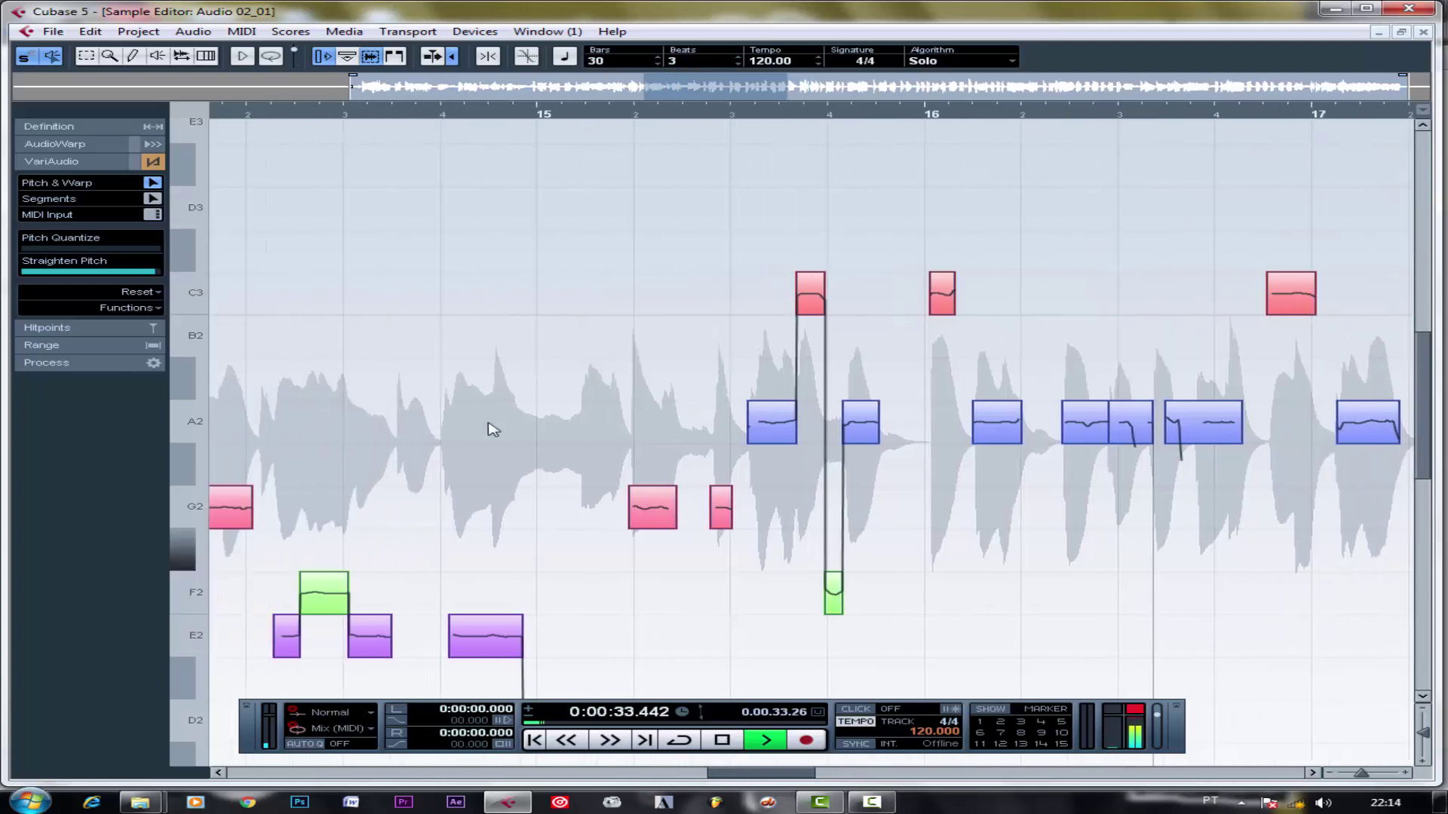
- Reduce Straighten Pitch for all segments to about a third, then almost to its minimum
{"action": "left_click", "coordinate": [72, 272]}
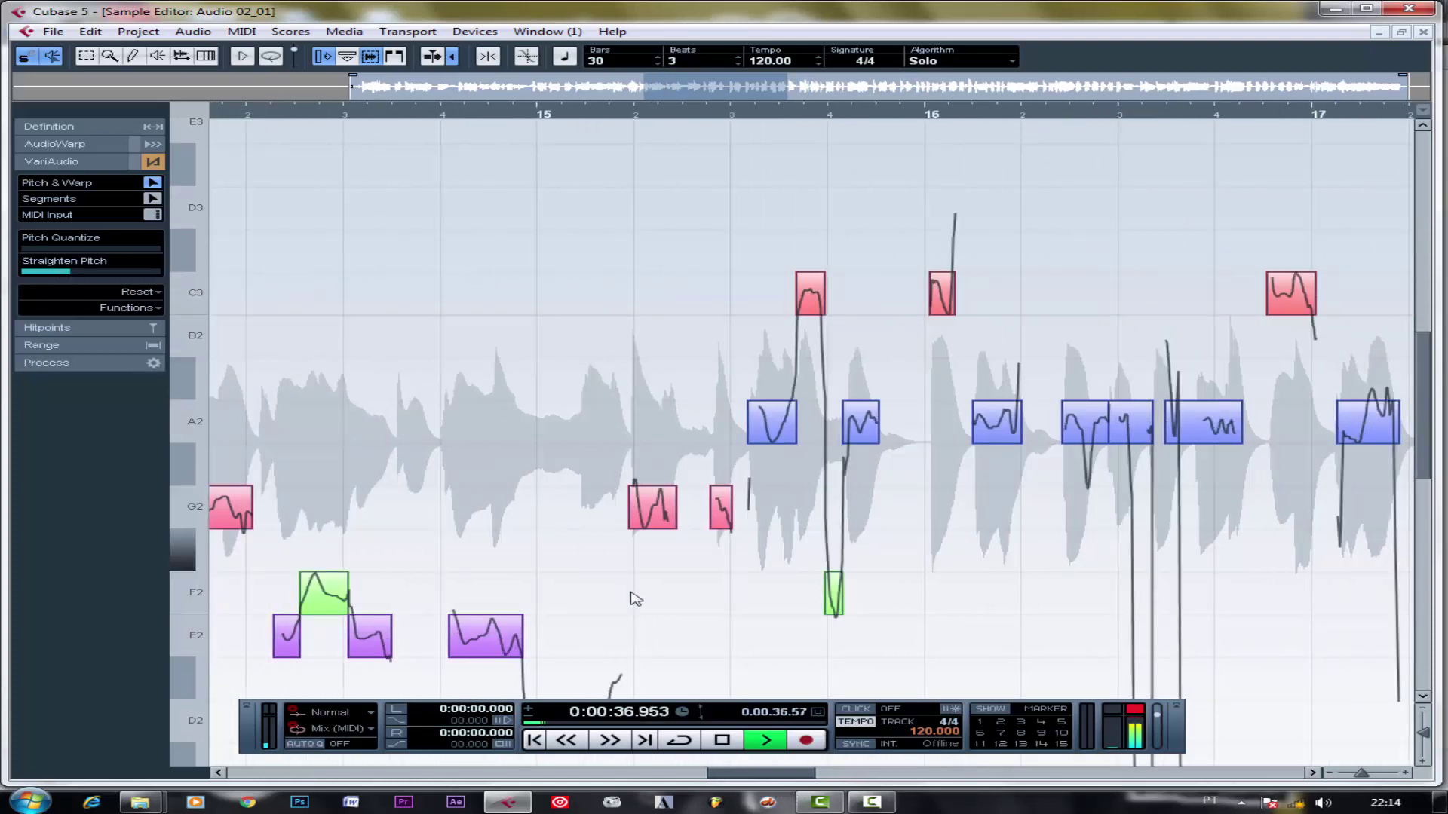
{"action": "left_click_drag", "start_coordinate": [782, 775], "coordinate": [758, 775]}
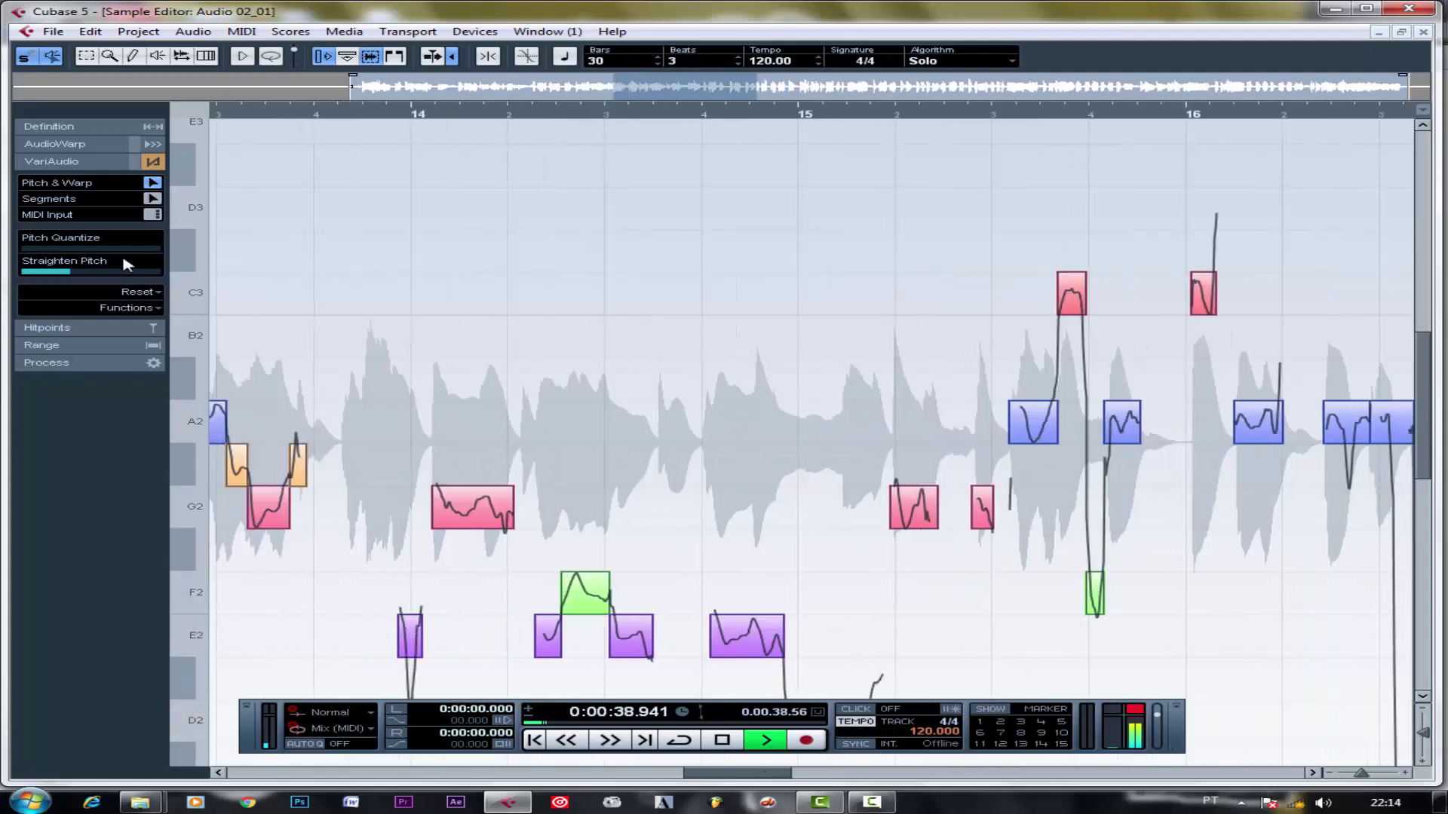
{"action": "left_click", "coordinate": [25, 274]}
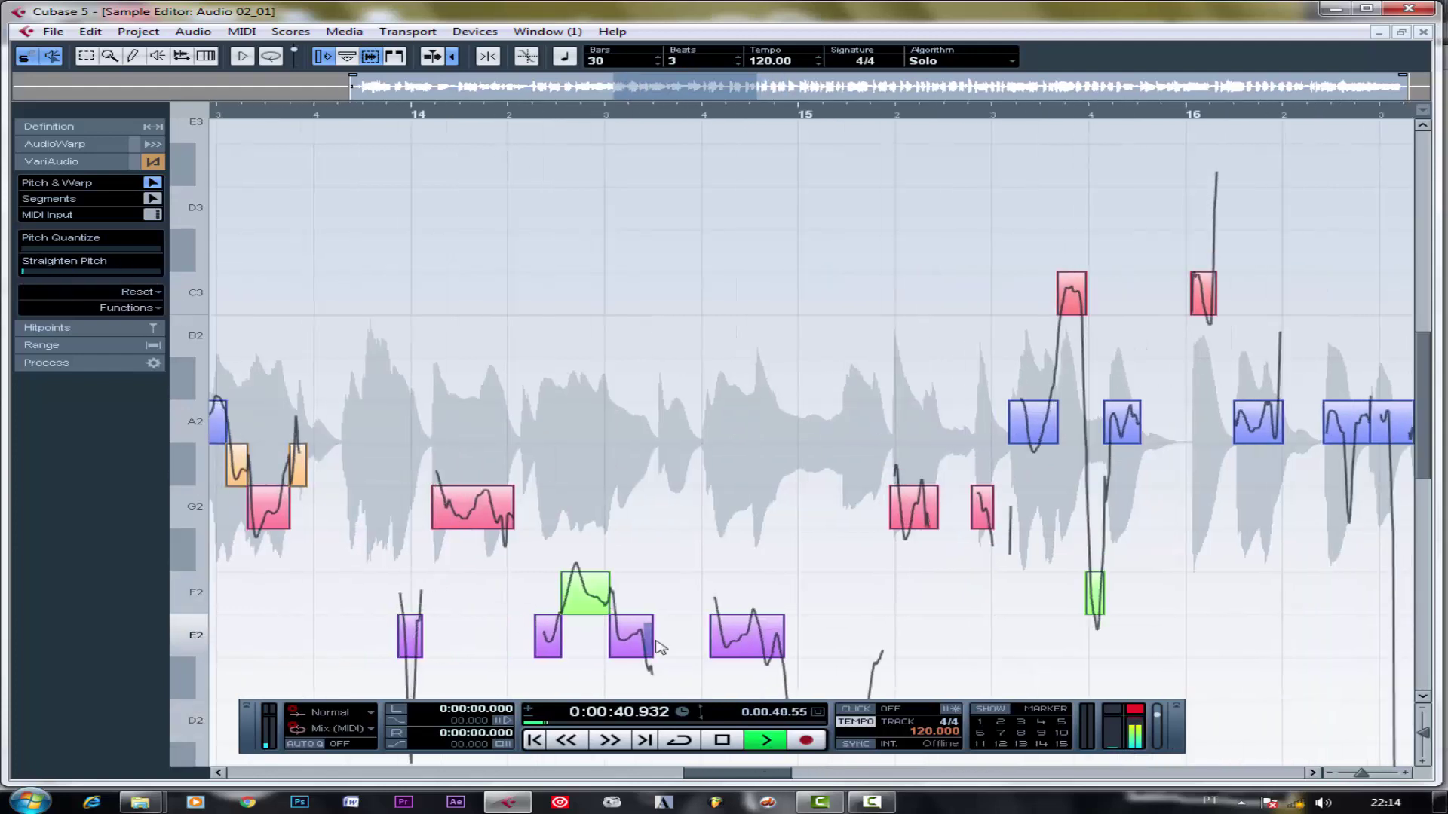
- Play the vocal with minimal straightening and examine its pitch segments from bar 8 through to about bar 28
{"action": "left_click_drag", "start_coordinate": [758, 775], "coordinate": [546, 770]}
{"action": "key", "text": "space"}
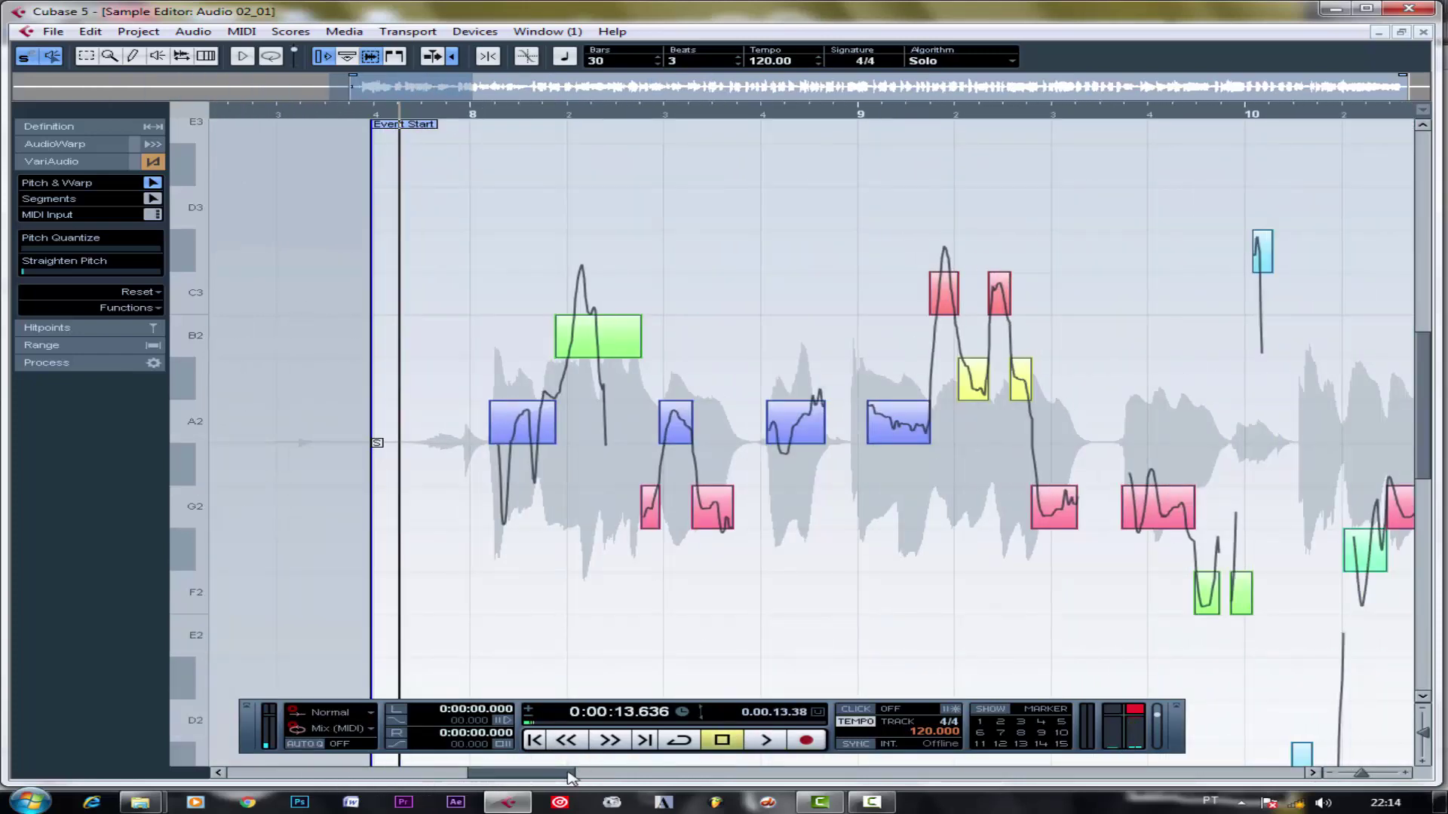
{"action": "left_click_drag", "start_coordinate": [570, 776], "coordinate": [772, 775]}
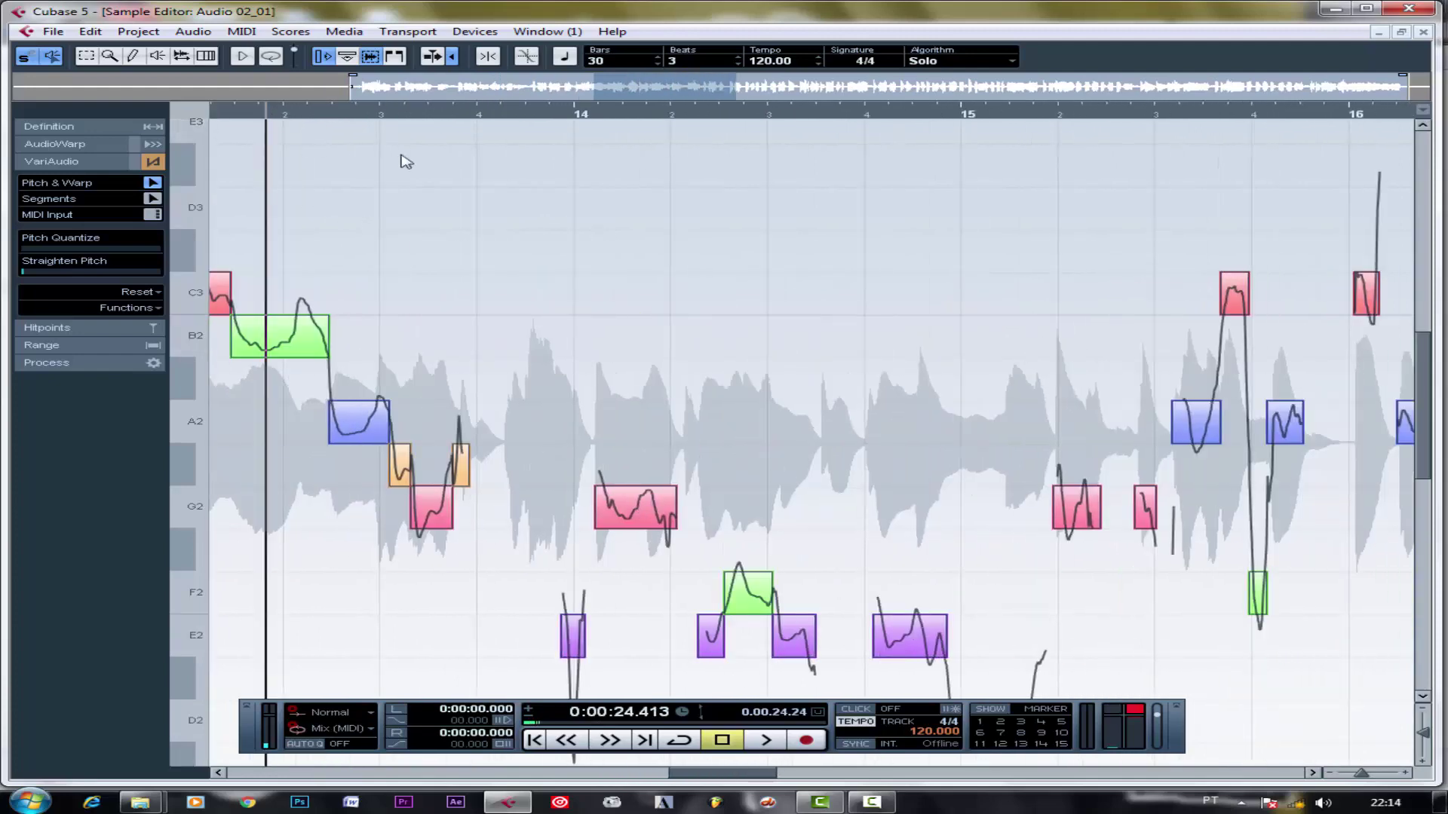
{"action": "key", "text": "space"}
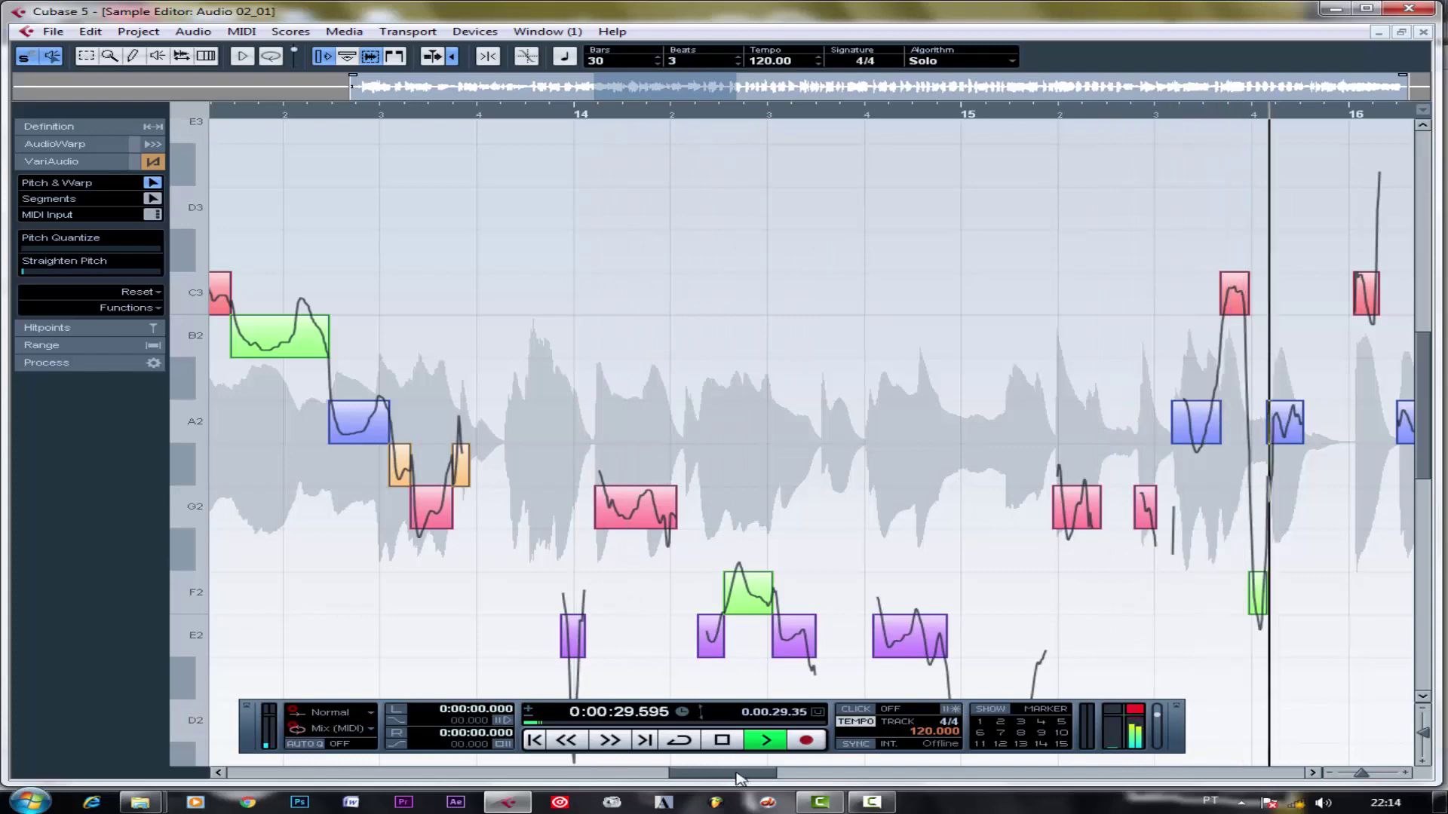
{"action": "left_click_drag", "start_coordinate": [739, 778], "coordinate": [871, 777]}
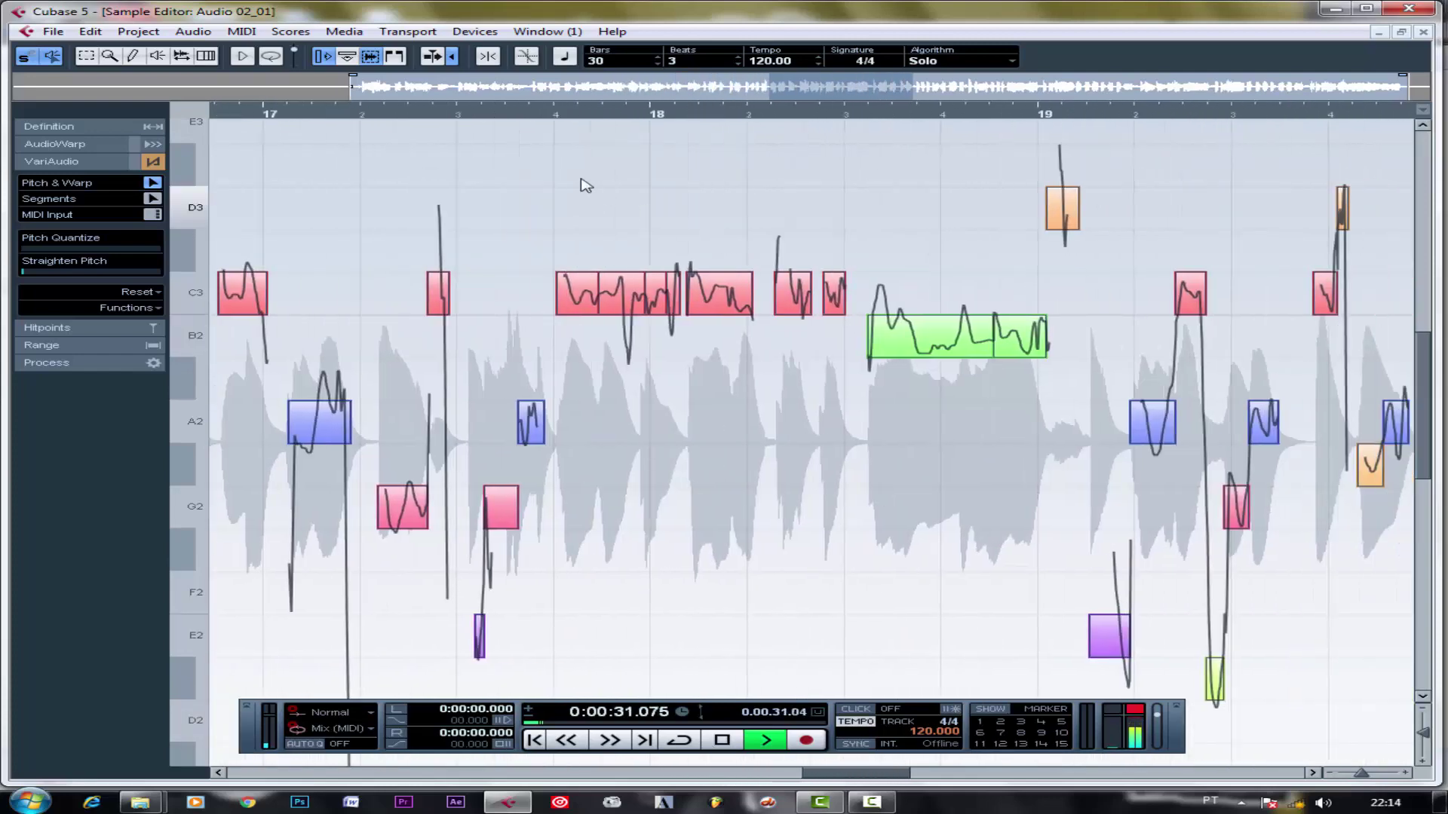
{"action": "left_click", "coordinate": [556, 107]}
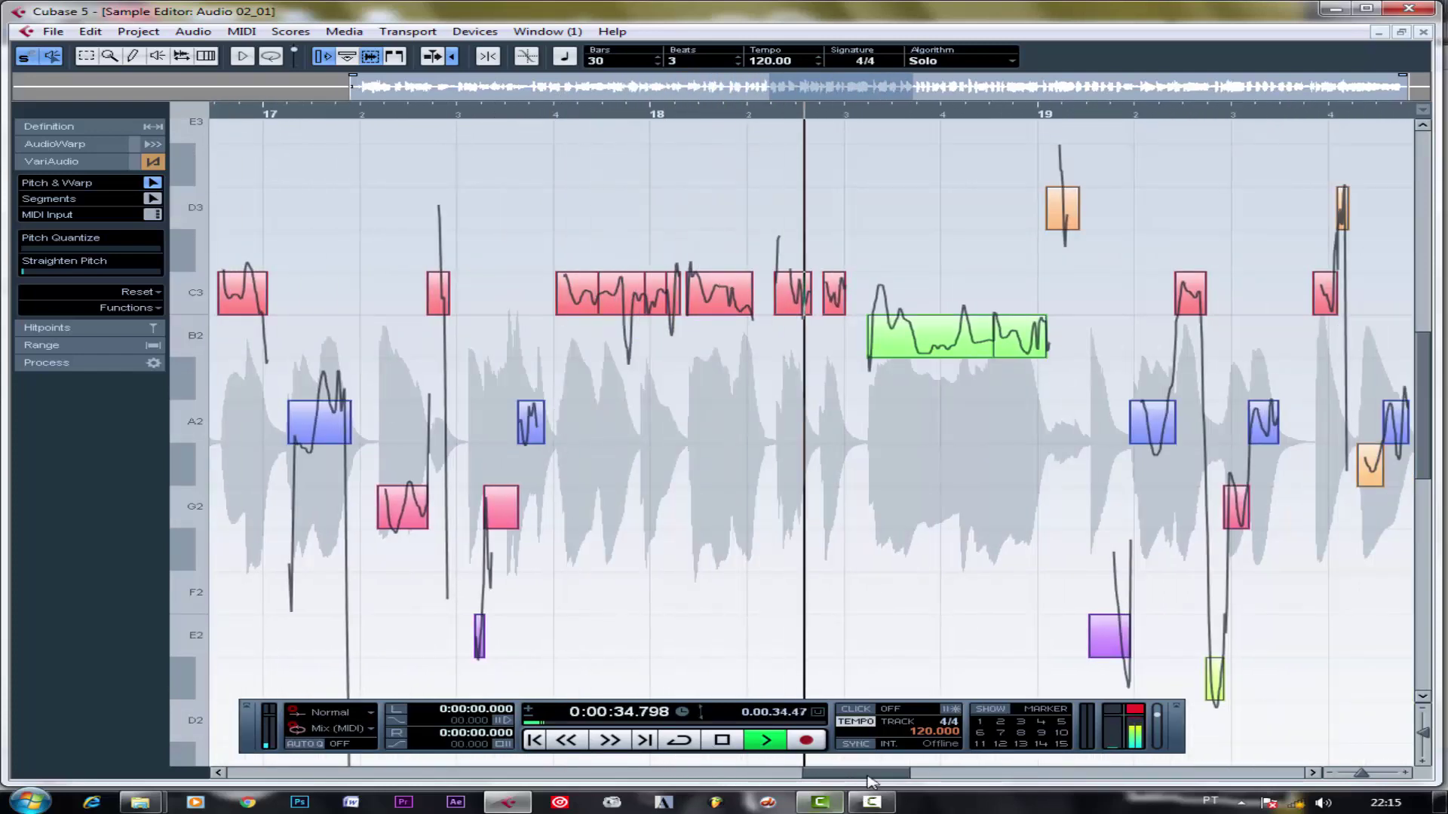
{"action": "left_click_drag", "start_coordinate": [871, 781], "coordinate": [998, 766]}
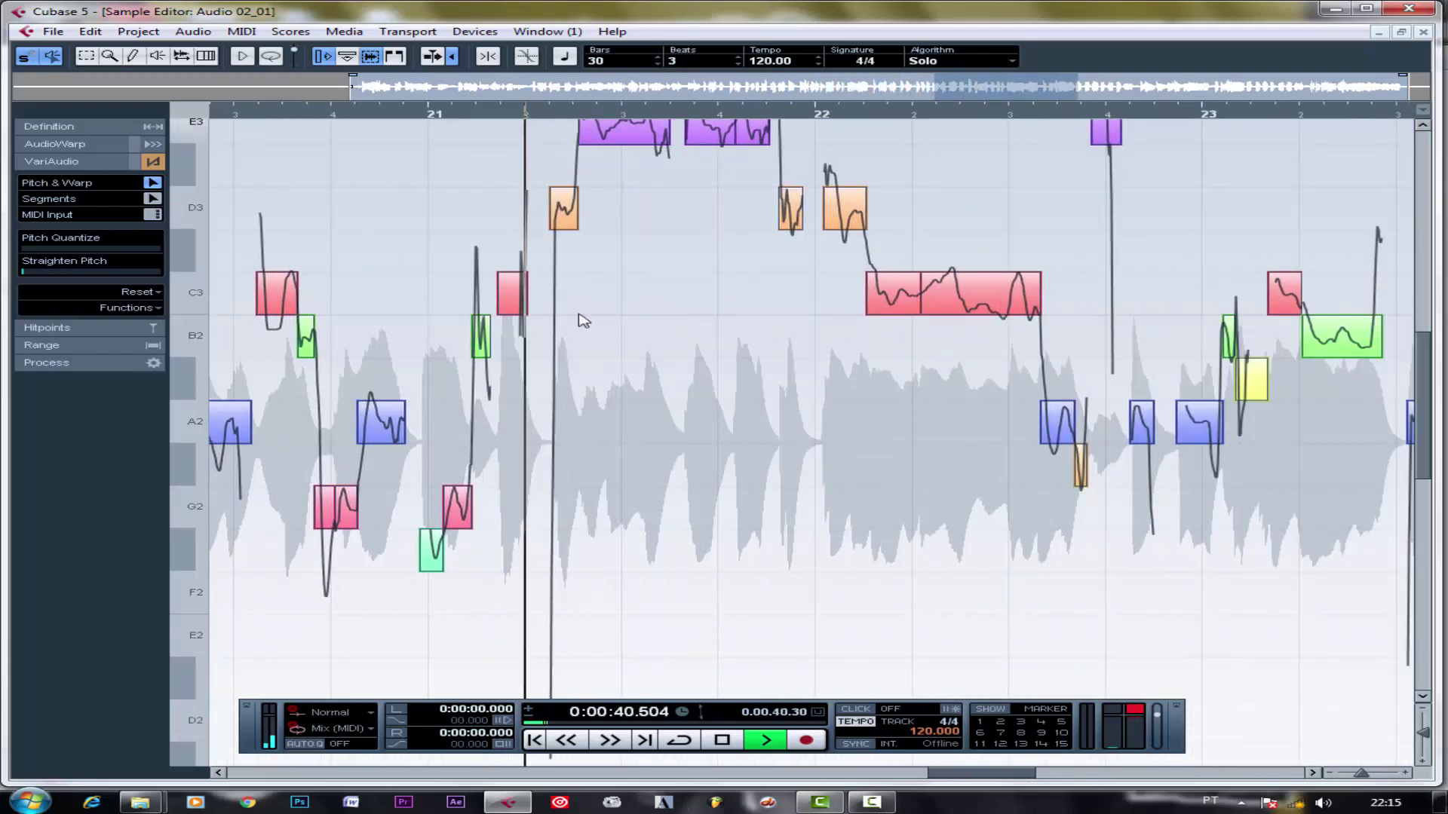
{"action": "left_click", "coordinate": [1150, 768]}
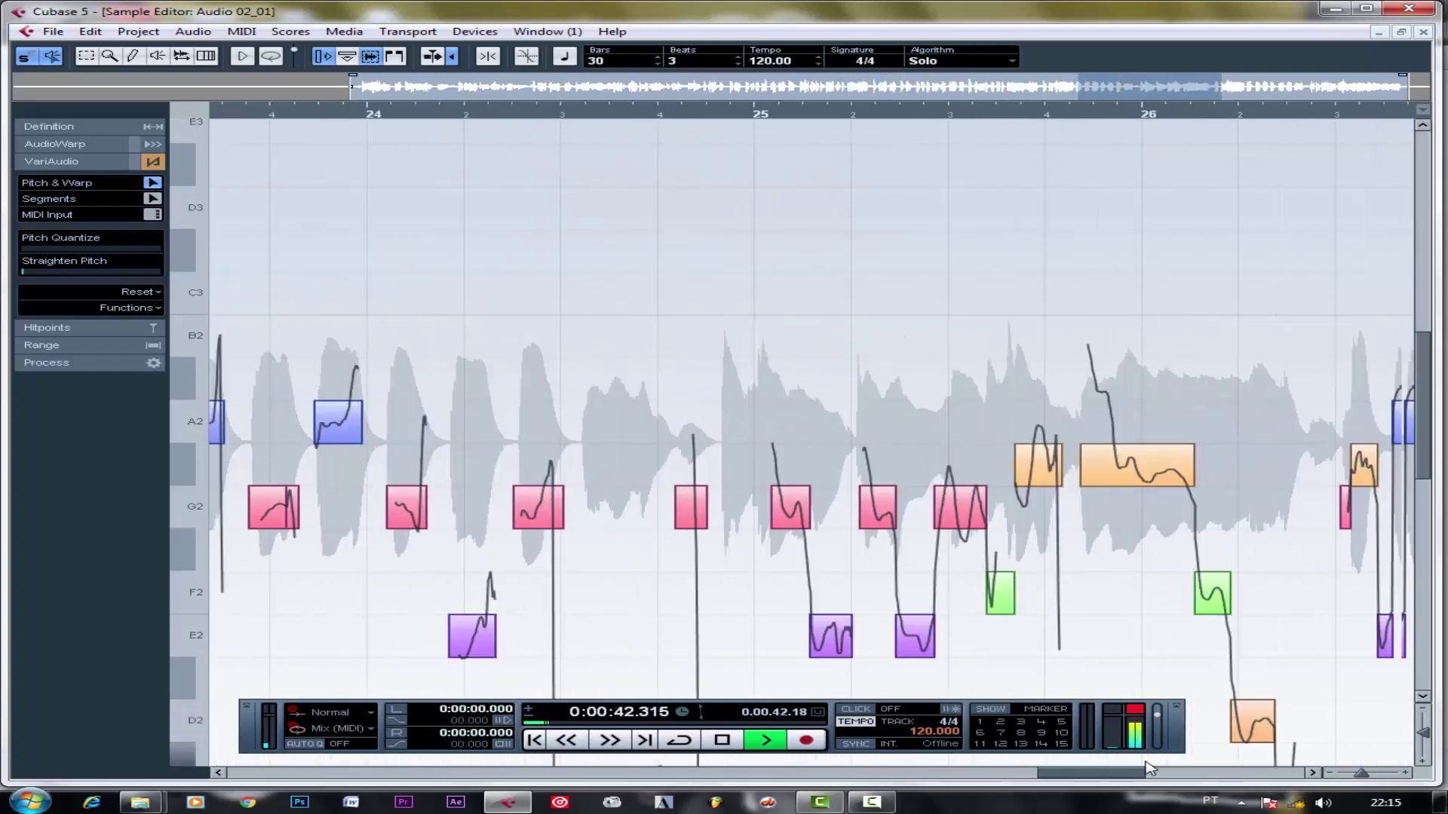
{"action": "left_click_drag", "start_coordinate": [1150, 768], "coordinate": [1112, 777]}
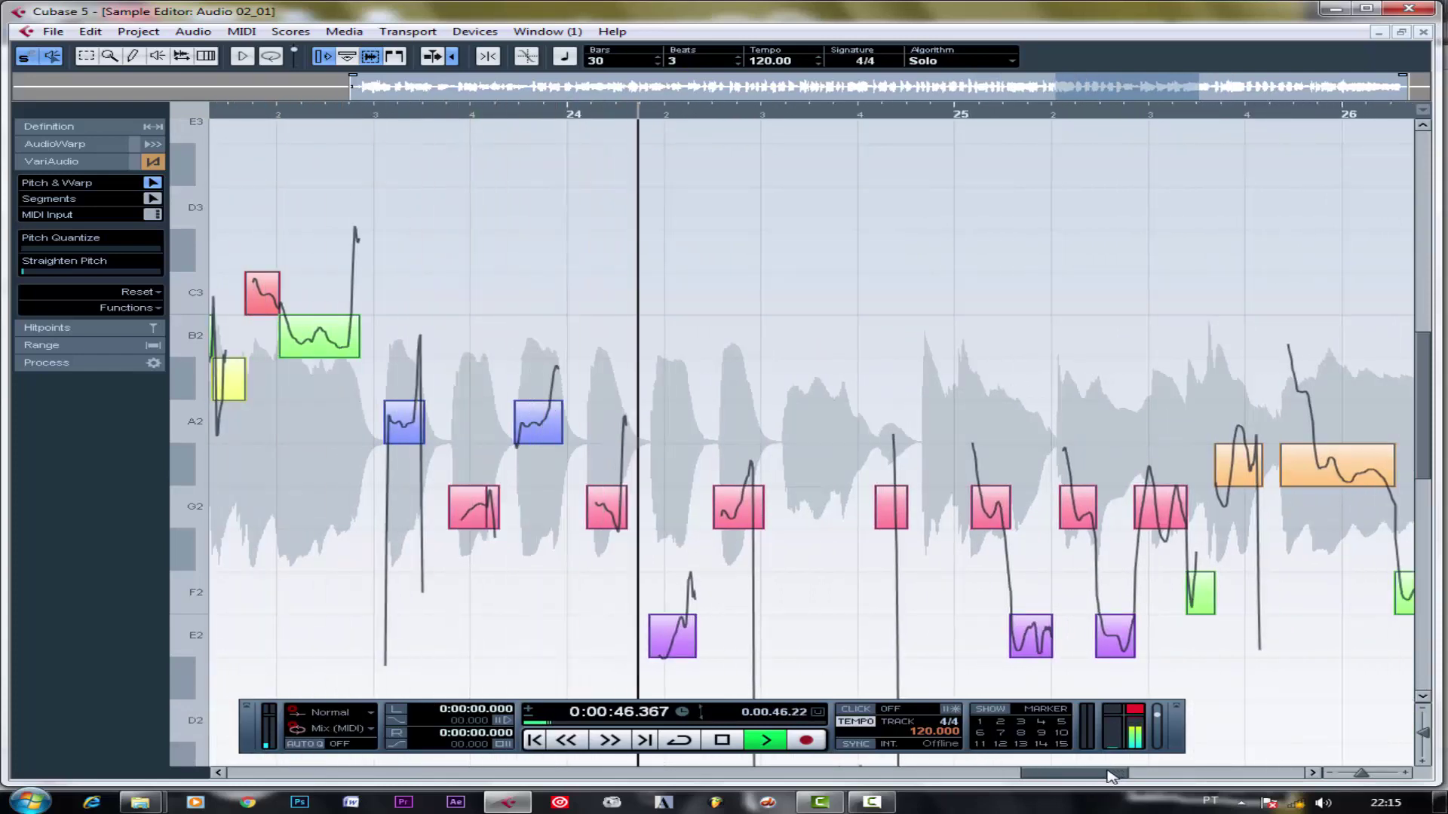
{"action": "left_click_drag", "start_coordinate": [1112, 777], "coordinate": [1171, 760]}
- Lower the long G#2 segment just before bar 26 to G2 and try shifting the shorter G#2 segment ahead of it
{"action": "left_click", "coordinate": [344, 114]}
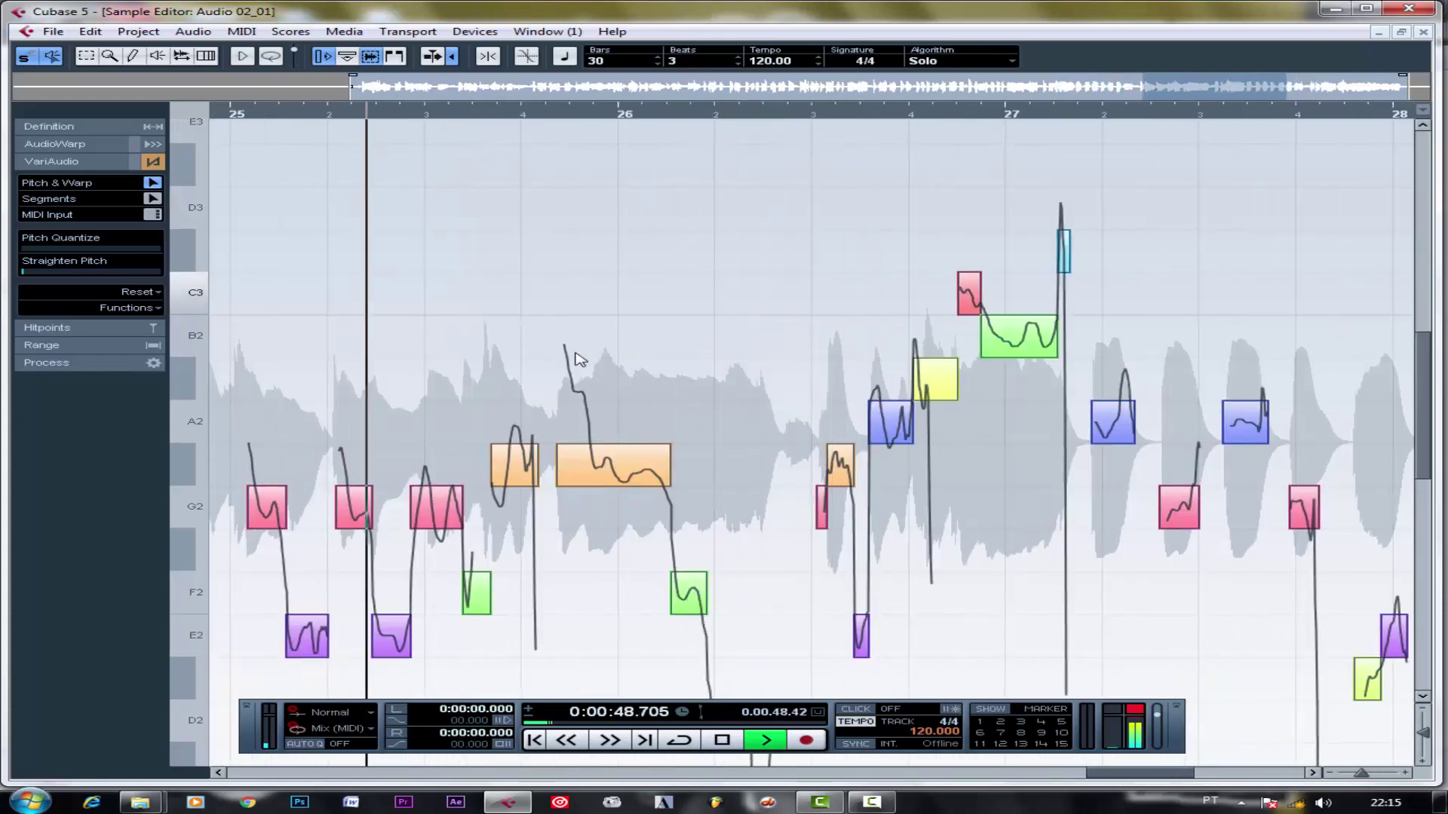
{"action": "left_click", "coordinate": [644, 472]}
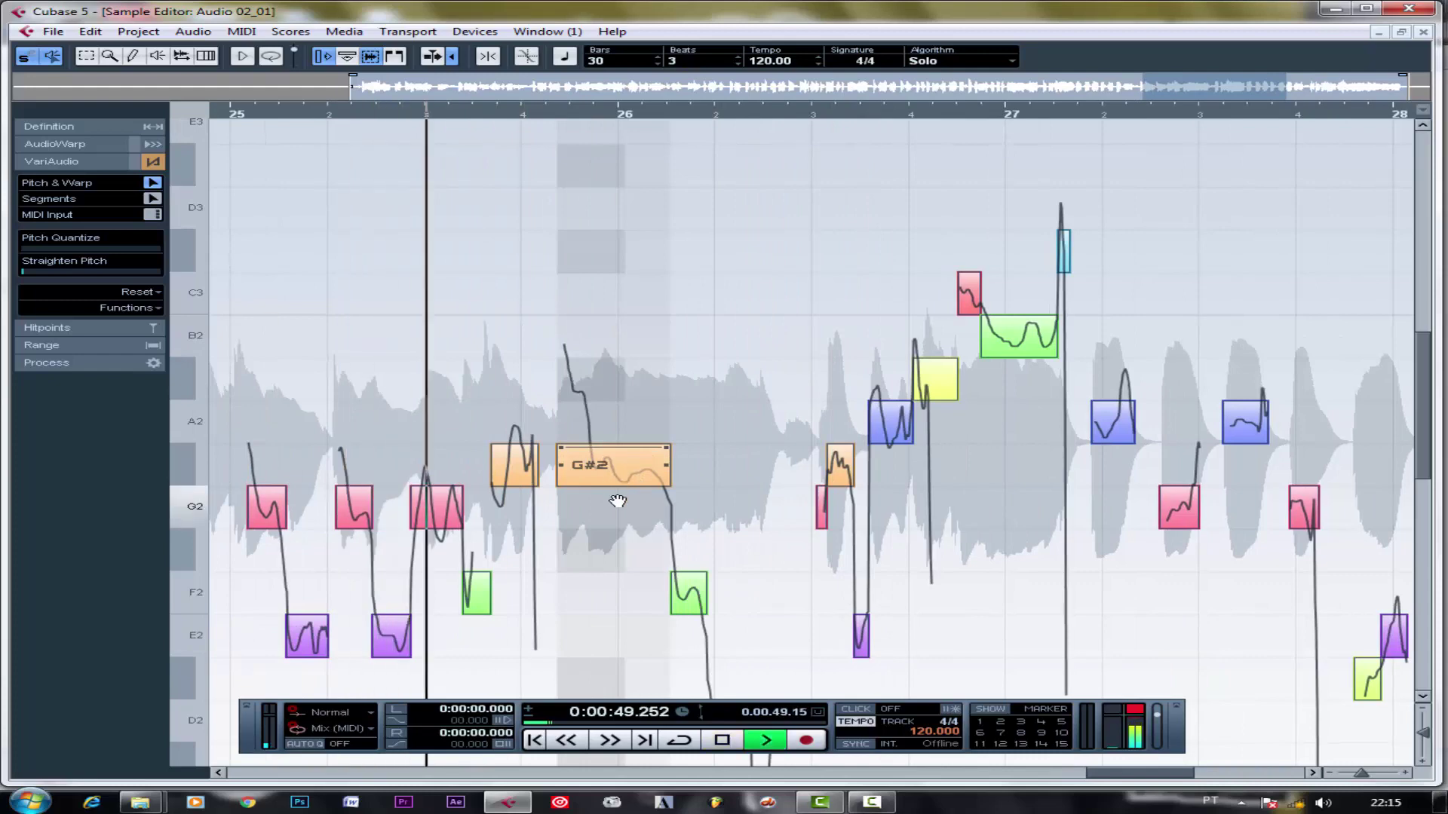
{"action": "mouse_move", "coordinate": [618, 501]}
{"action": "left_mouse_down"}
{"action": "mouse_move", "coordinate": [615, 528]}
{"action": "mouse_move", "coordinate": [643, 441]}
{"action": "mouse_move", "coordinate": [631, 499]}
{"action": "left_mouse_up"}
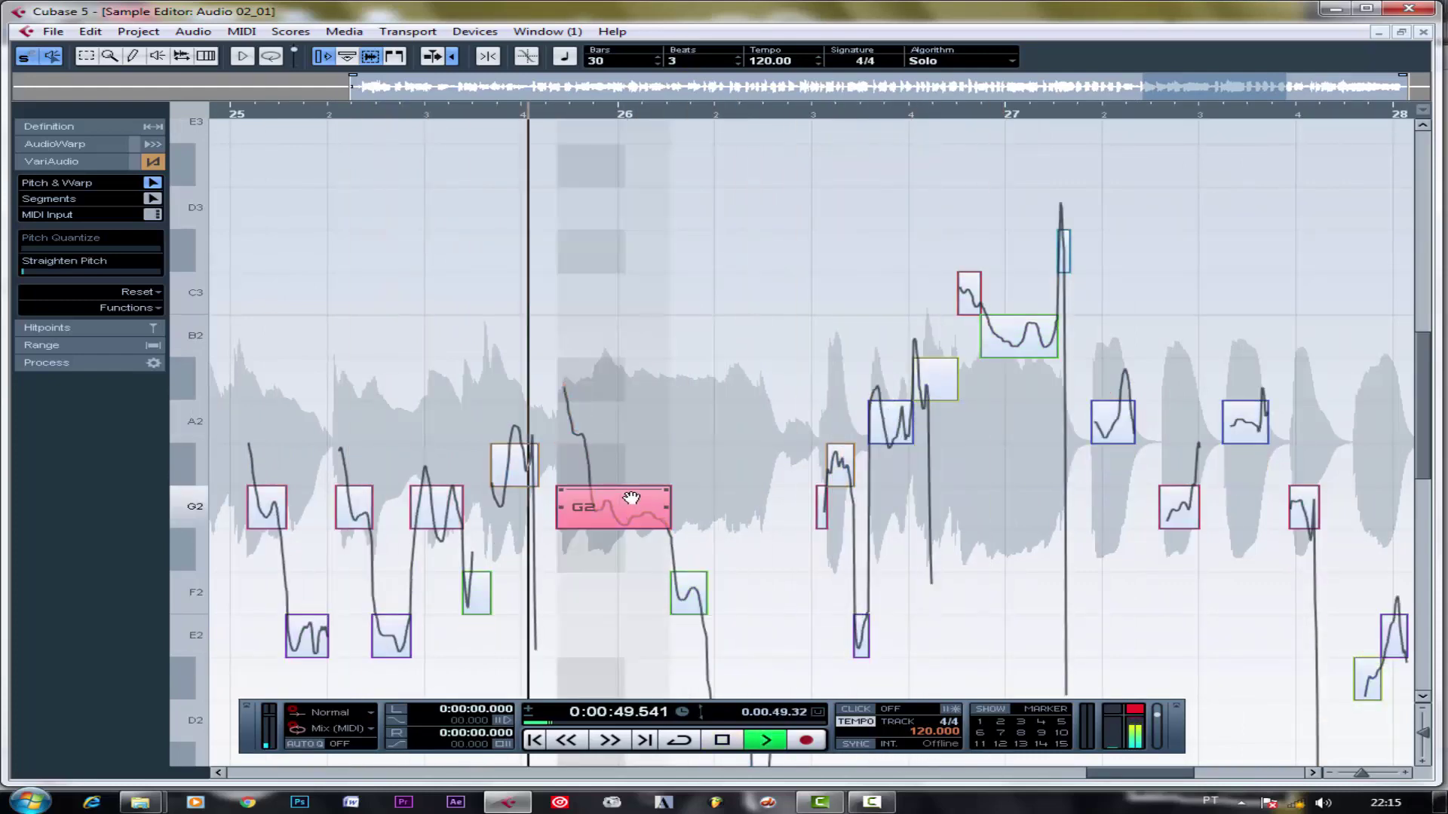
{"action": "left_click", "coordinate": [515, 463]}
{"action": "mouse_move", "coordinate": [515, 464]}
{"action": "left_mouse_down"}
{"action": "mouse_move", "coordinate": [520, 511]}
{"action": "mouse_move", "coordinate": [514, 476]}
{"action": "left_mouse_up"}
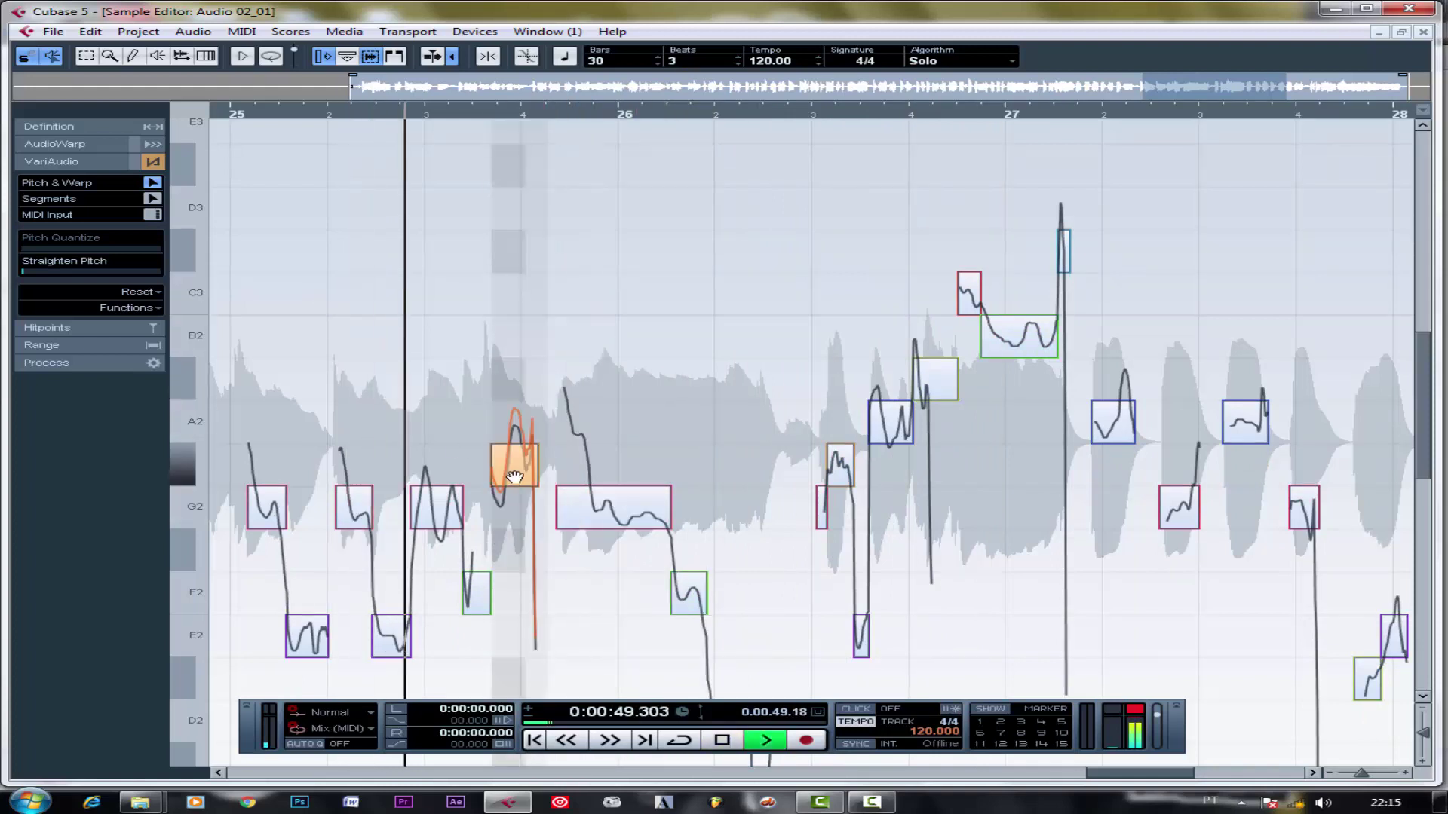
- Play the vocal from just after bar 25 through to the end of the event and close the Sample Editor
{"action": "left_click", "coordinate": [274, 113]}
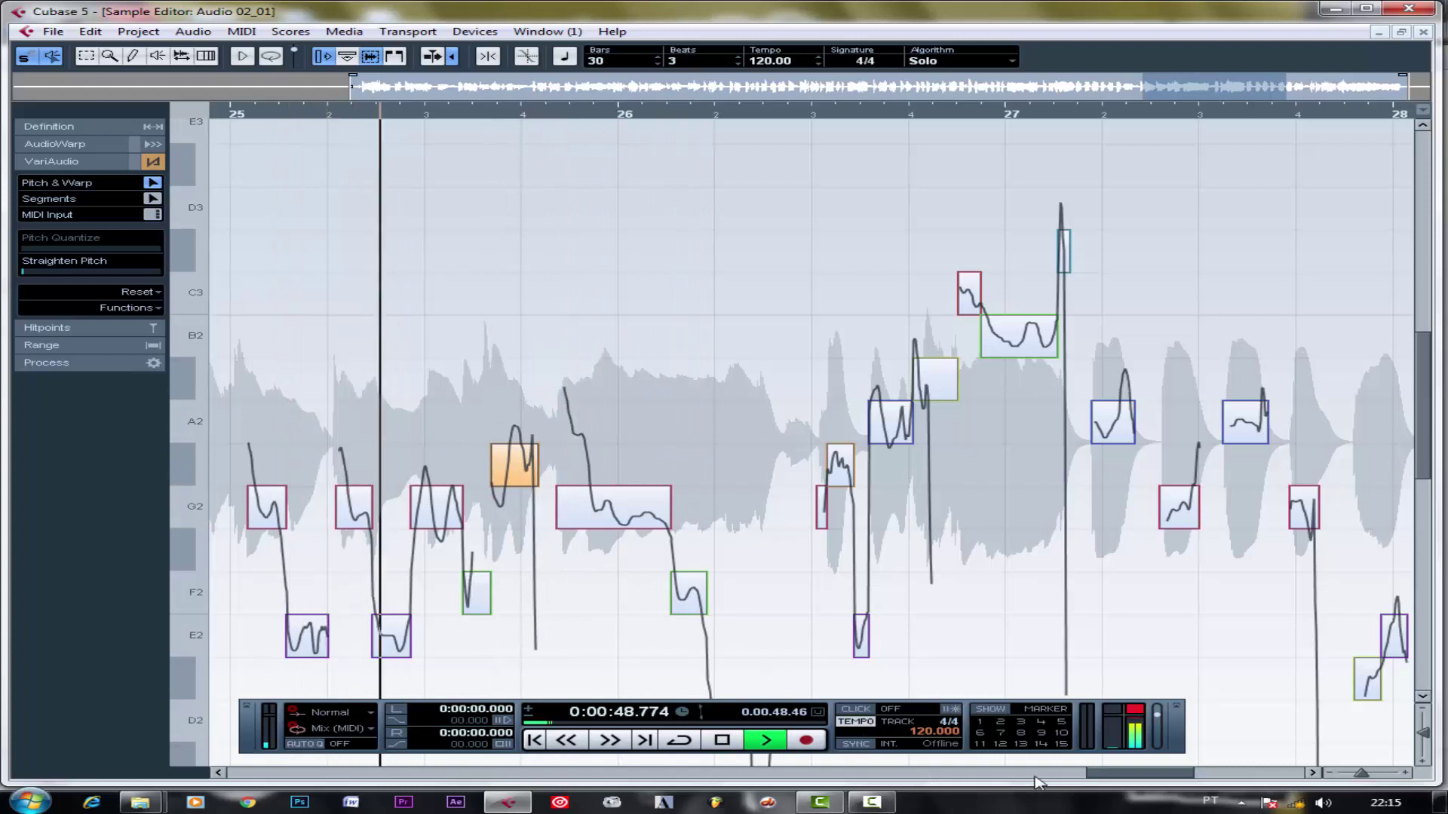
{"action": "left_click_drag", "start_coordinate": [1154, 773], "coordinate": [1275, 758]}
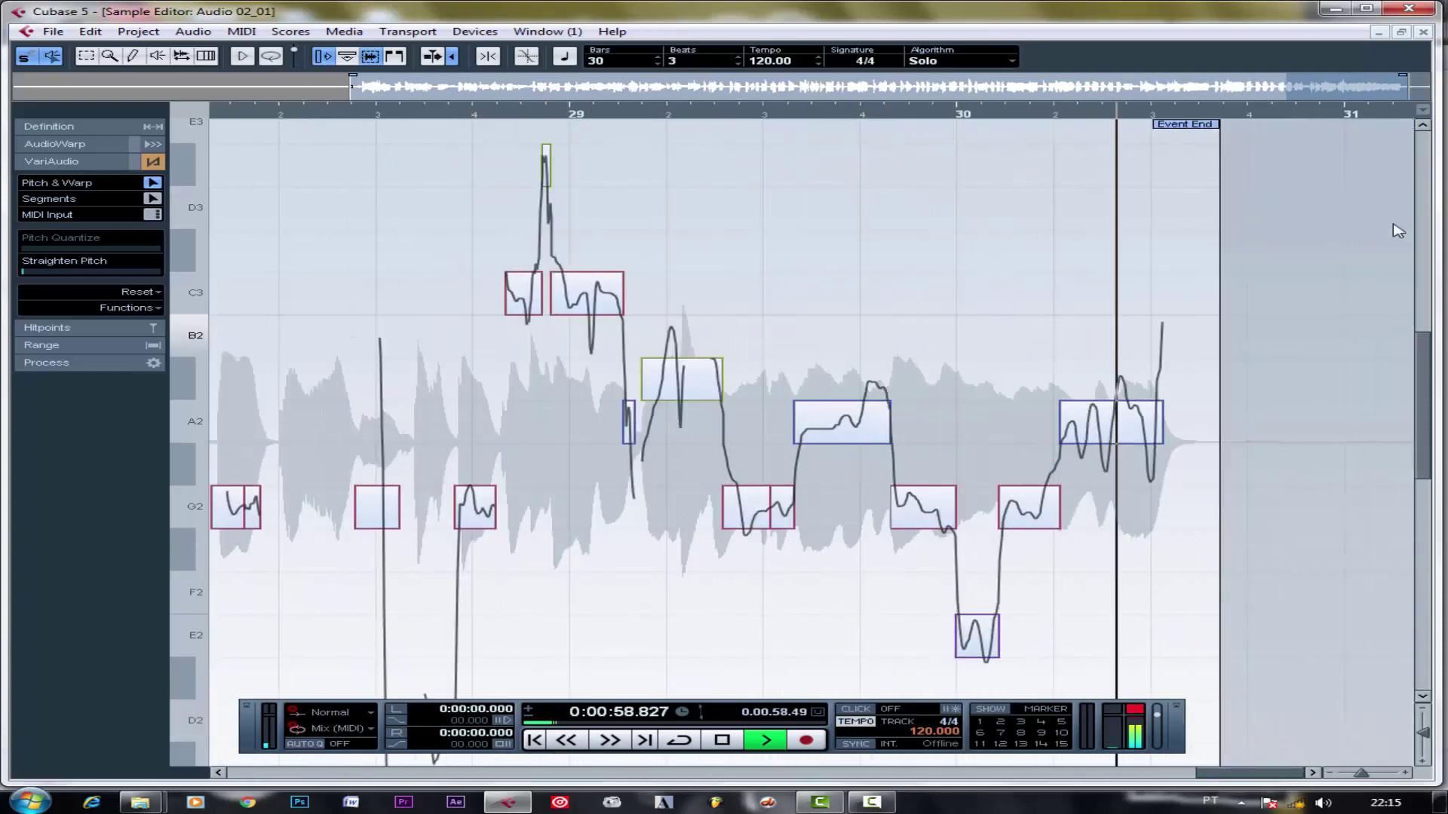
{"action": "left_click", "coordinate": [1423, 33]}
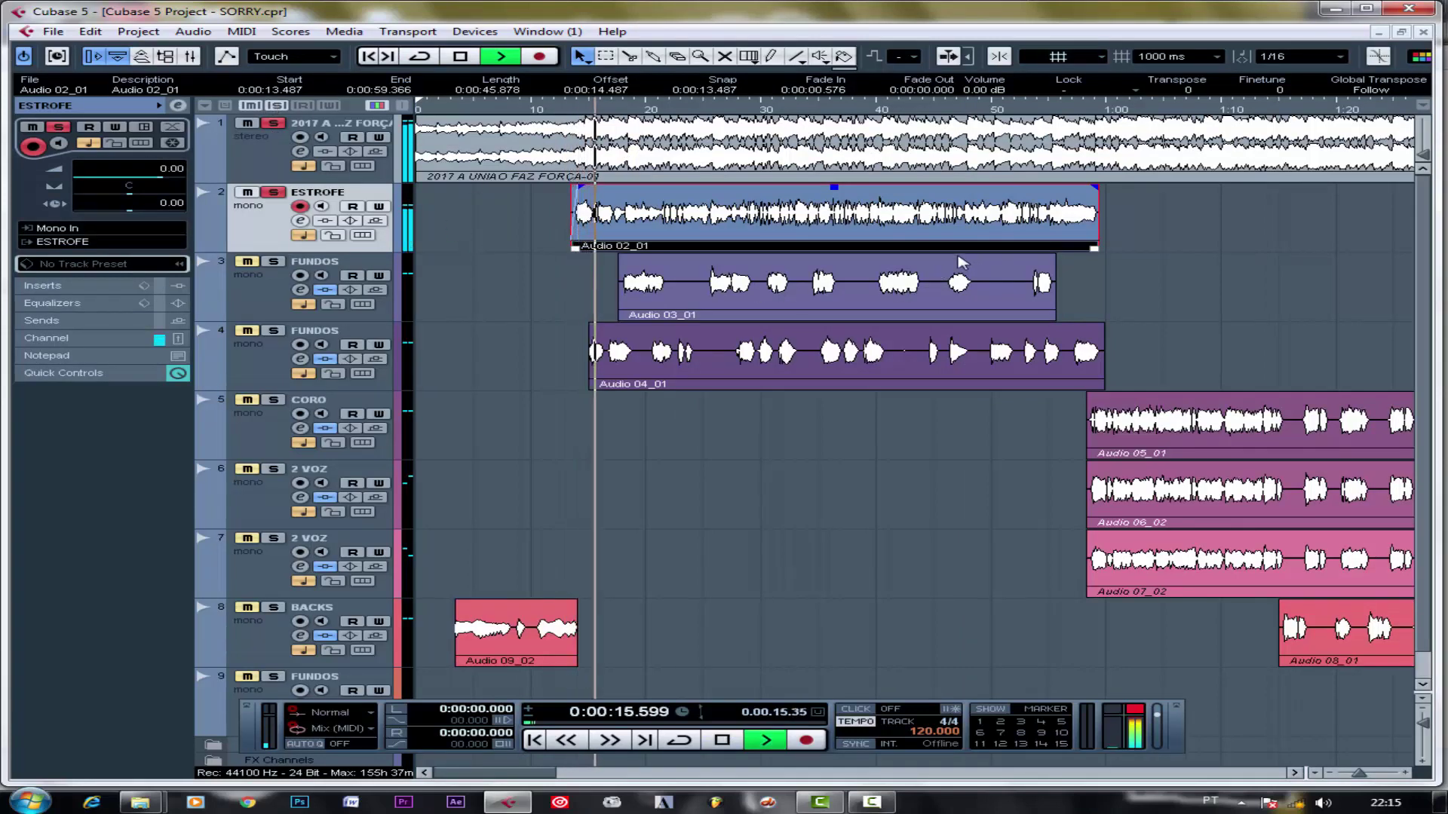
- Insert The T-Pain Effect in the ESTROFE channel's first slot, set its scale to Major and audition it
{"action": "left_click", "coordinate": [302, 221]}
{"action": "left_click", "coordinate": [273, 241]}
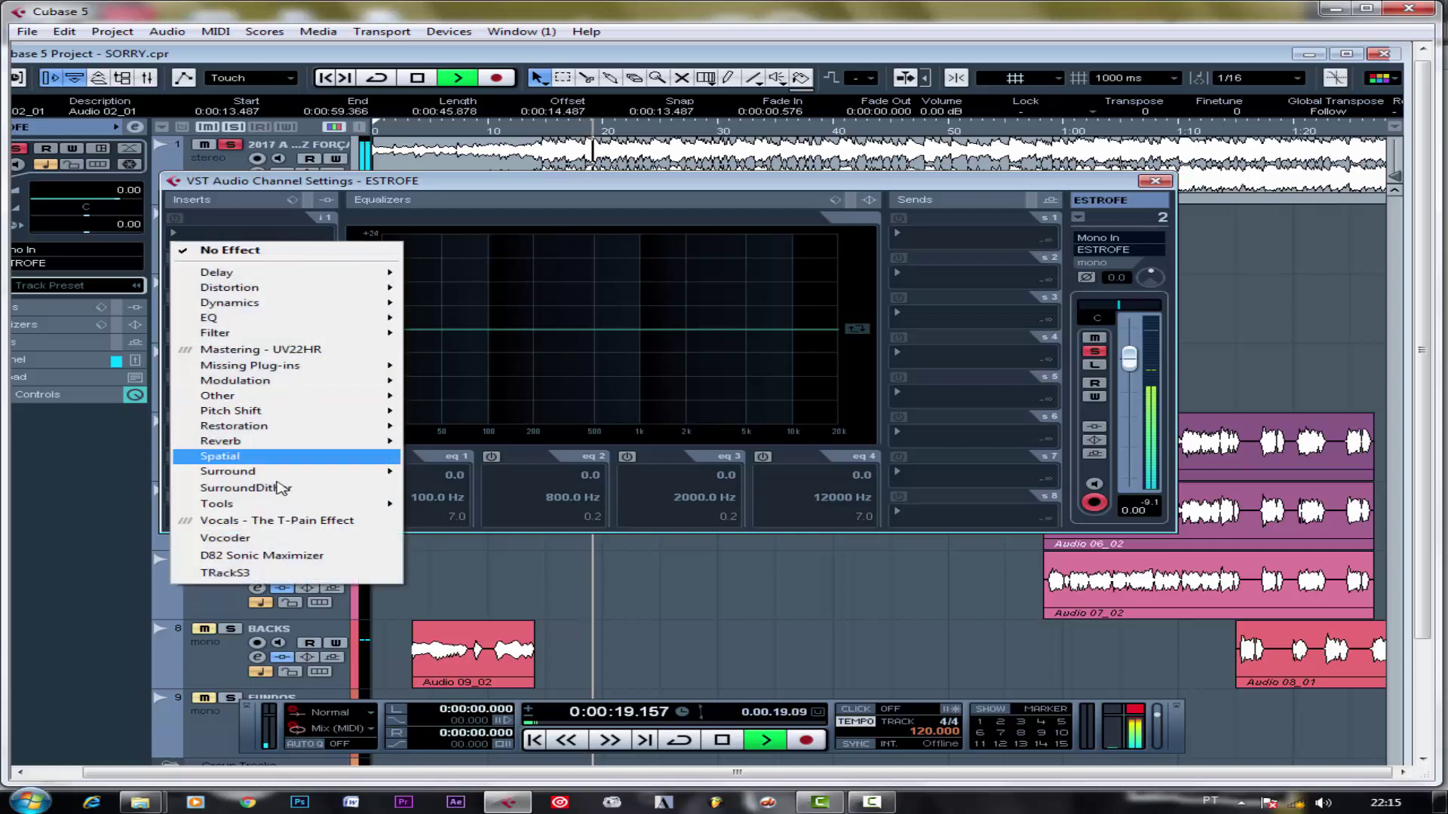
{"action": "left_click", "coordinate": [302, 517]}
{"action": "left_click", "coordinate": [795, 365]}
{"action": "left_click", "coordinate": [791, 395]}
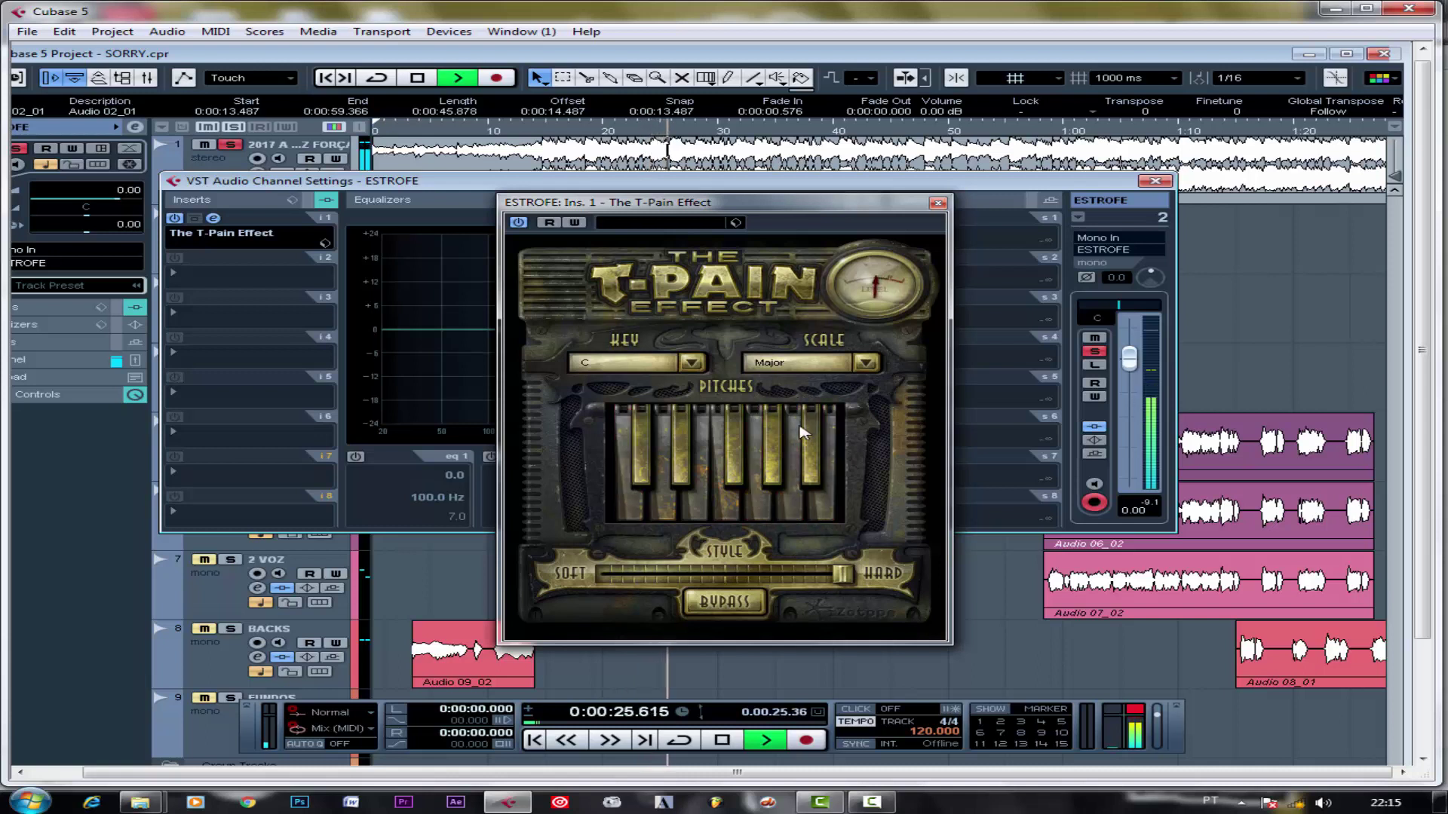
{"action": "left_click", "coordinate": [938, 204]}
{"action": "key", "text": "space"}
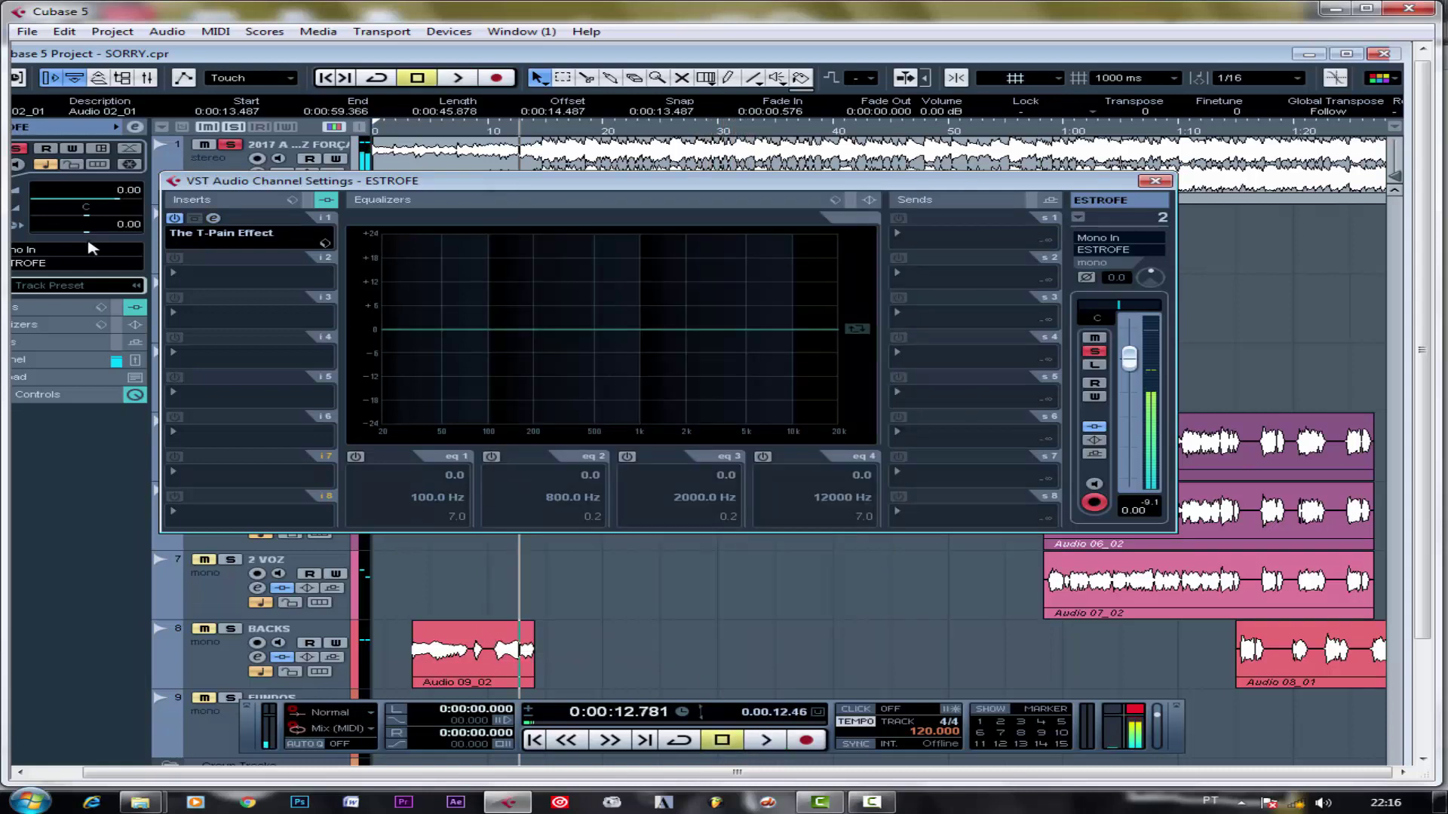
- Remove The T-Pain Effect from the ESTROFE channel's first insert slot and close the channel settings
{"action": "left_click", "coordinate": [283, 241]}
{"action": "left_click", "coordinate": [287, 252]}
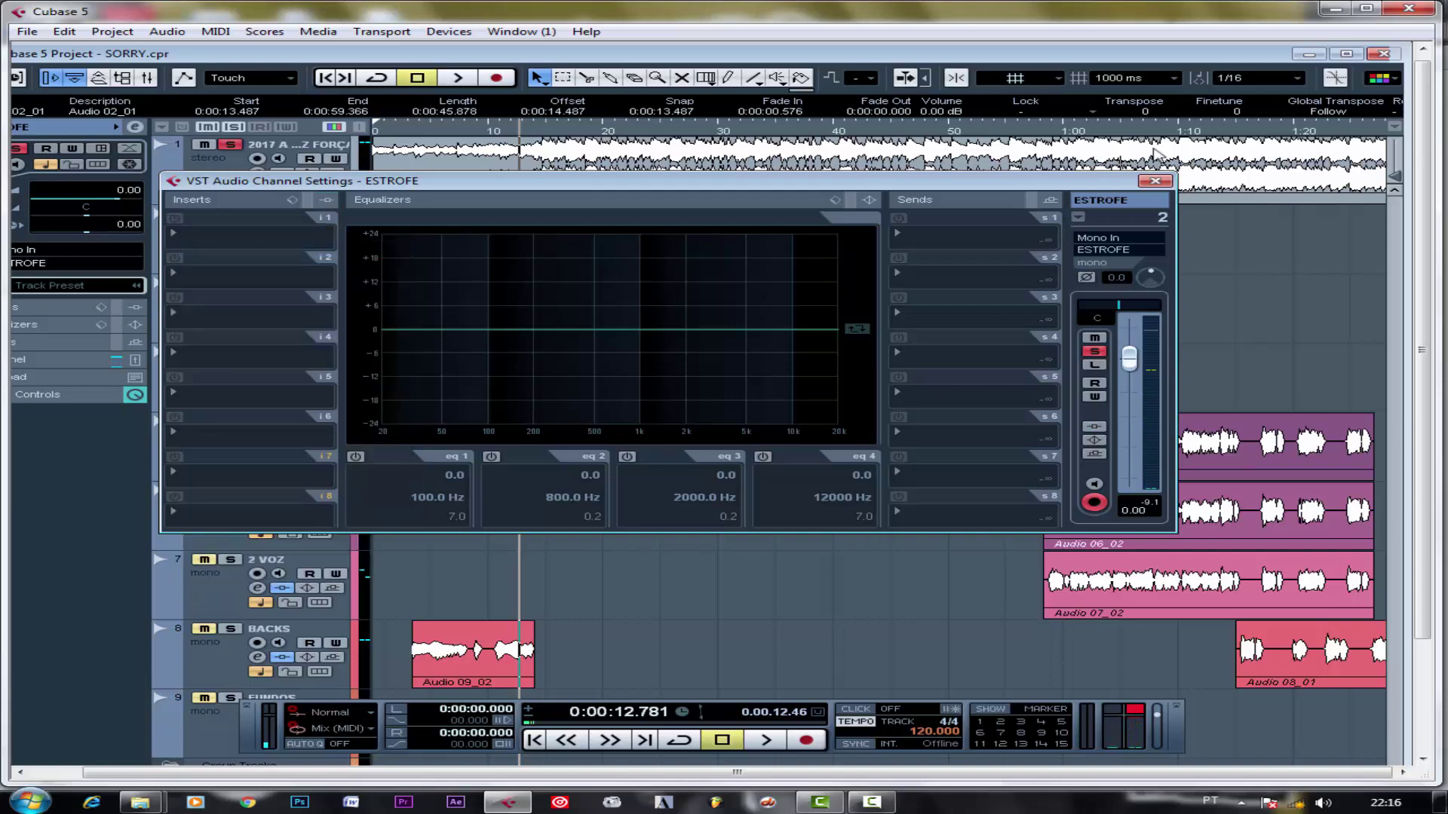
{"action": "left_click", "coordinate": [1155, 182]}
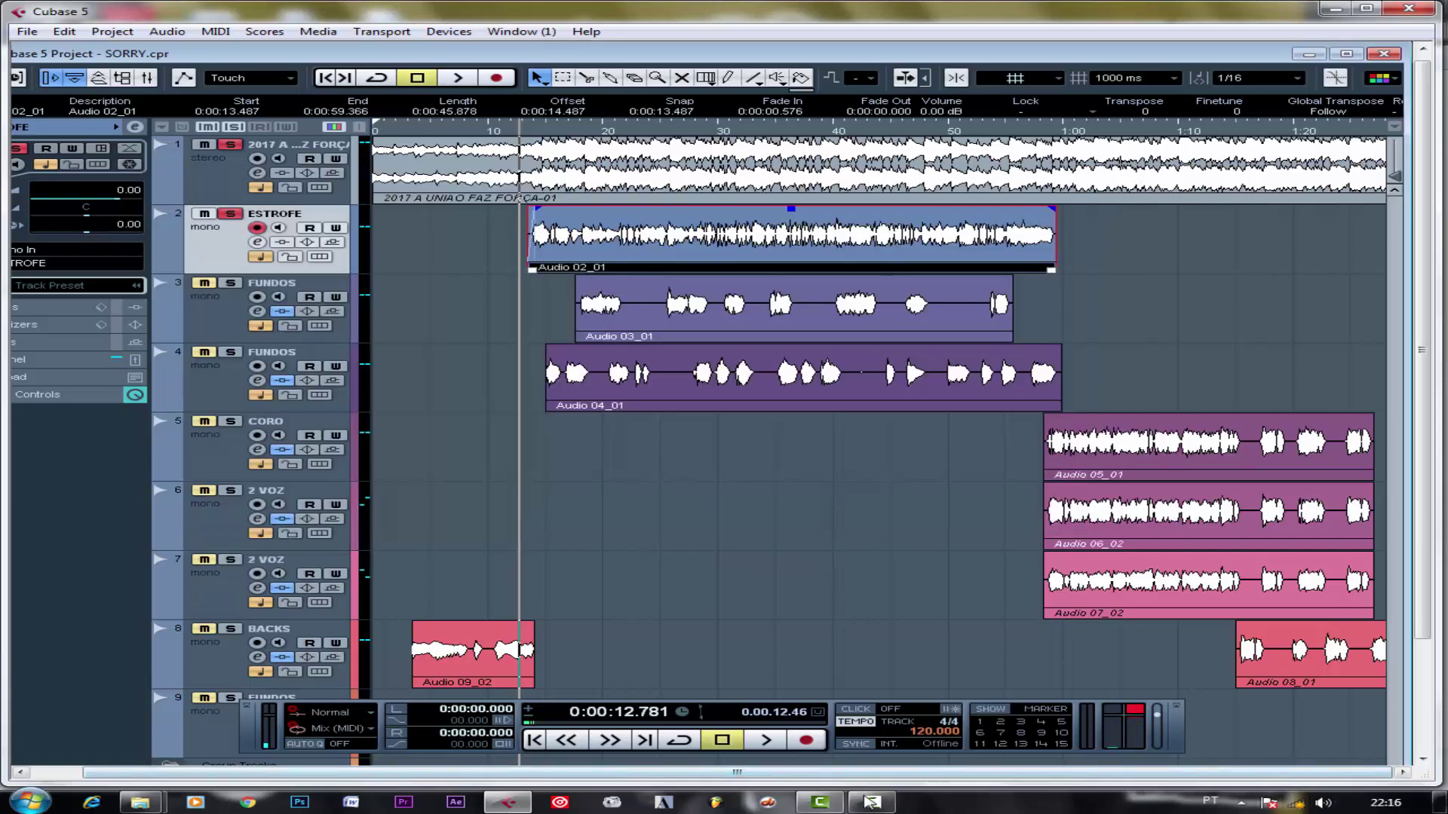
{"action": "left_click", "coordinate": [889, 808]}
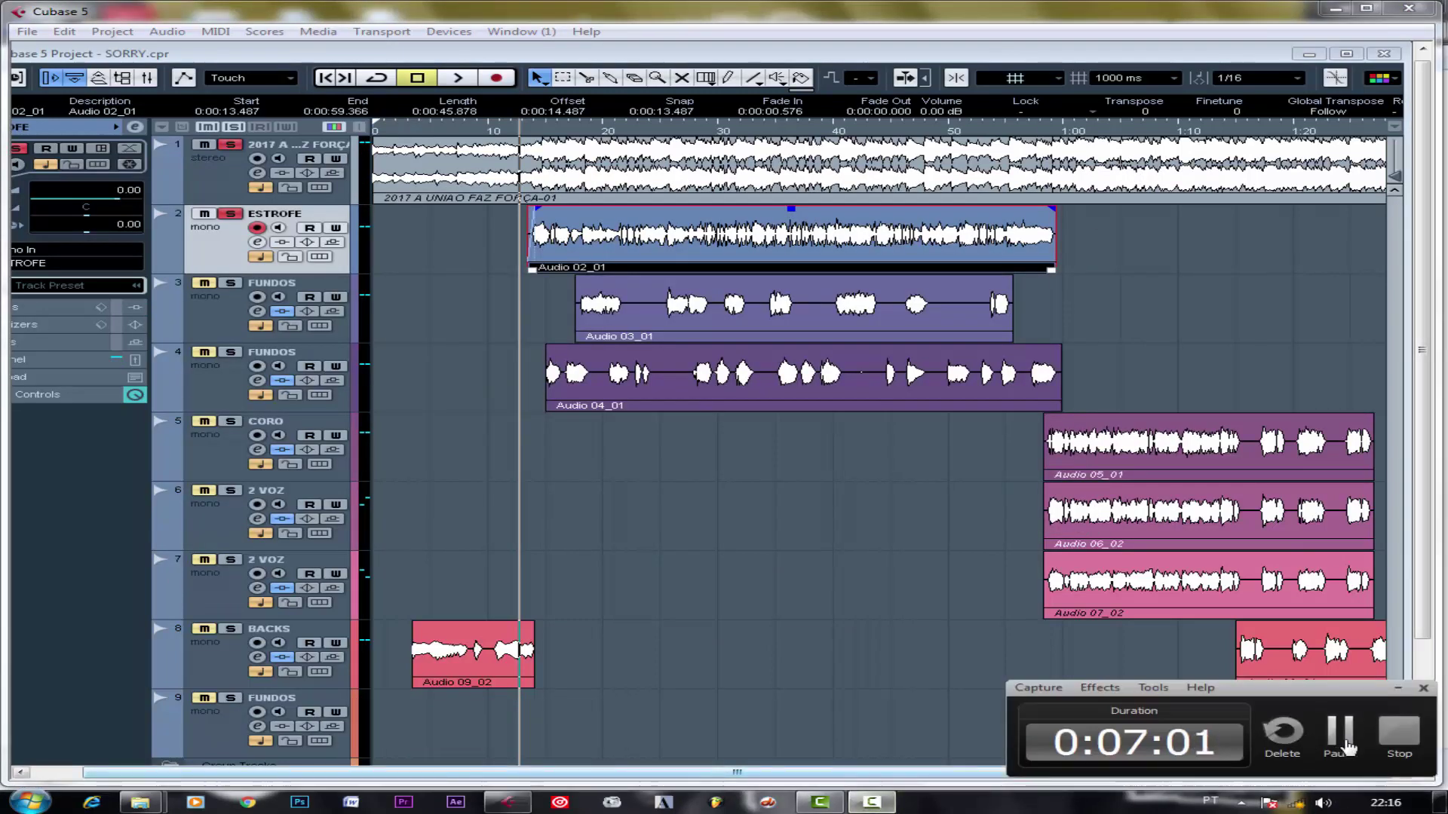